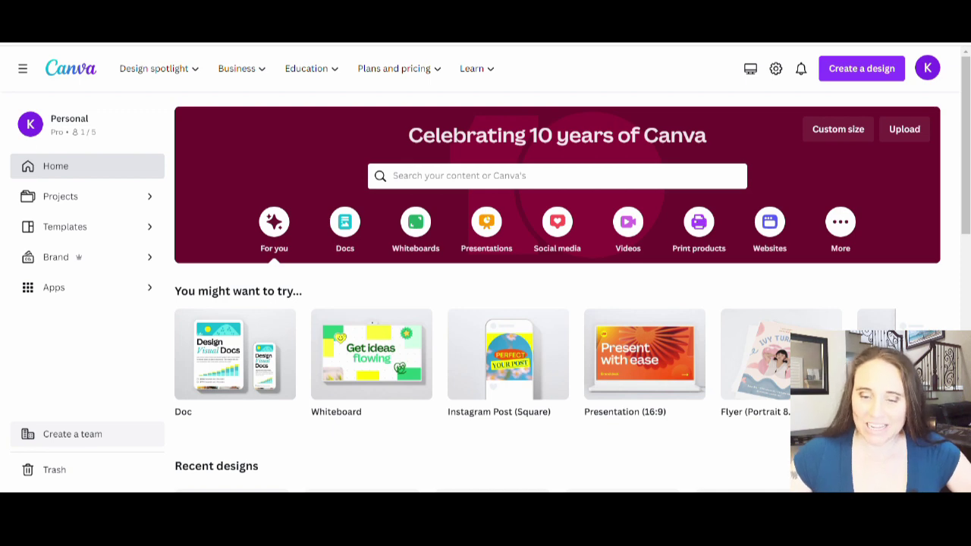
Create a new blank 4500 × 5400 px design from the recent custom size.
mouse_move(607, 345)
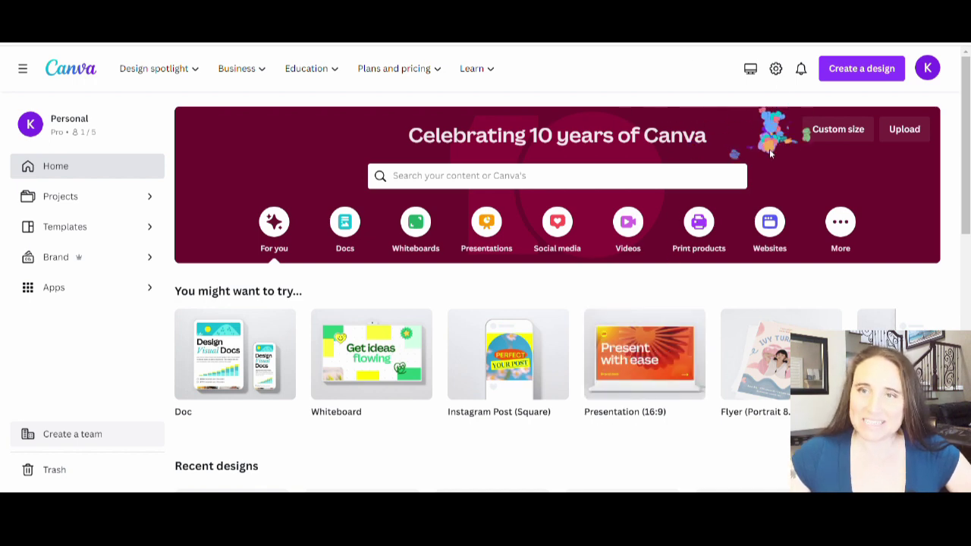
click(835, 132)
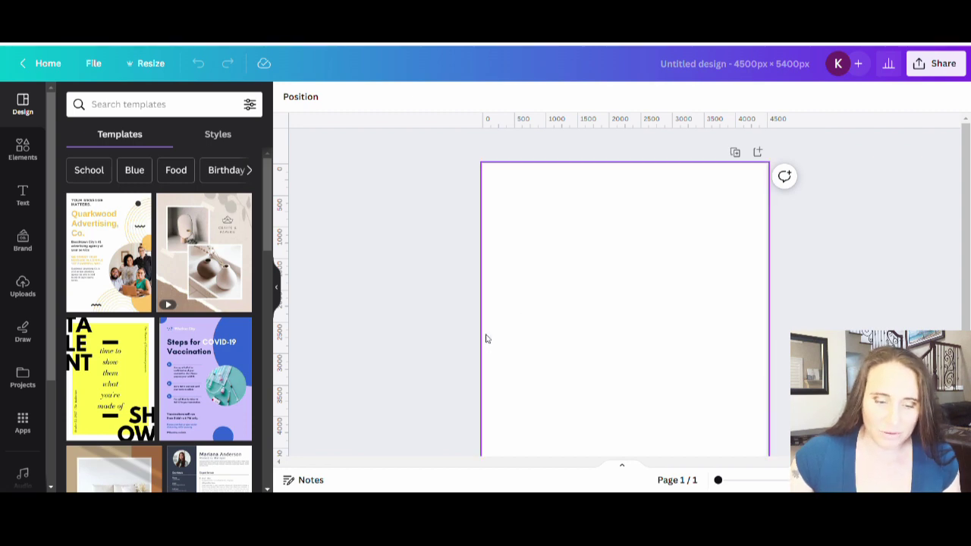
Fill the blank page background with solid black.
click(546, 331)
click(288, 96)
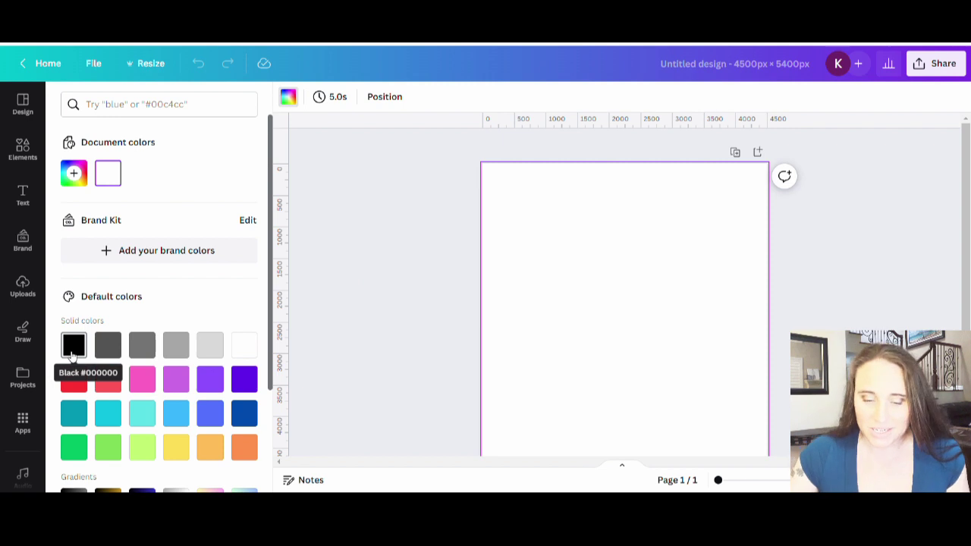
click(73, 350)
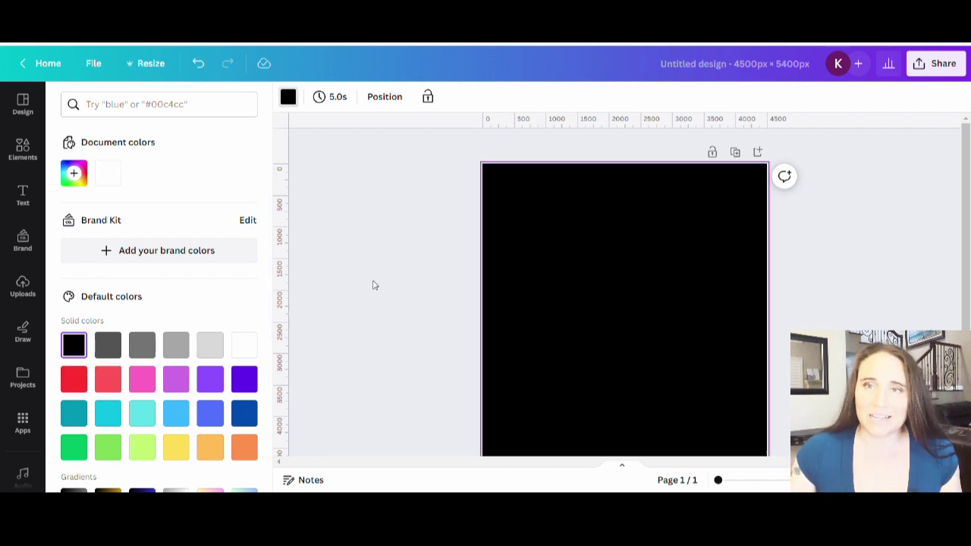
click(372, 314)
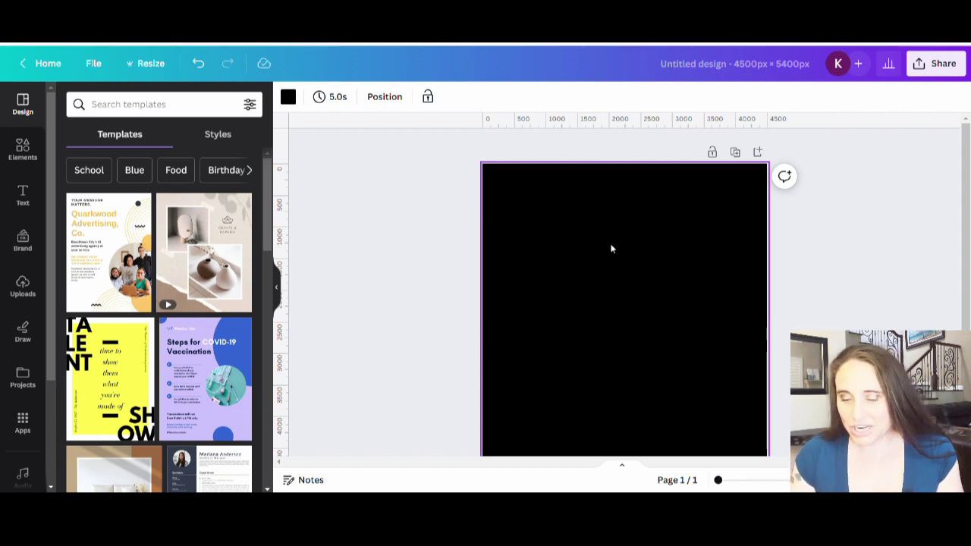
Add a 'Leftovers Are For' text box, moved near the top and enlarged.
key(t)
key(BackSpace)
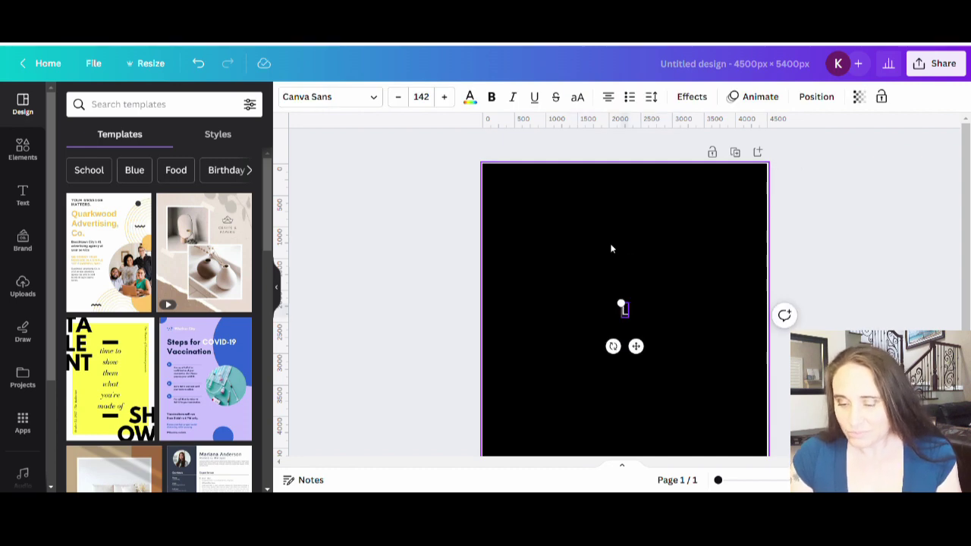
text(Left)
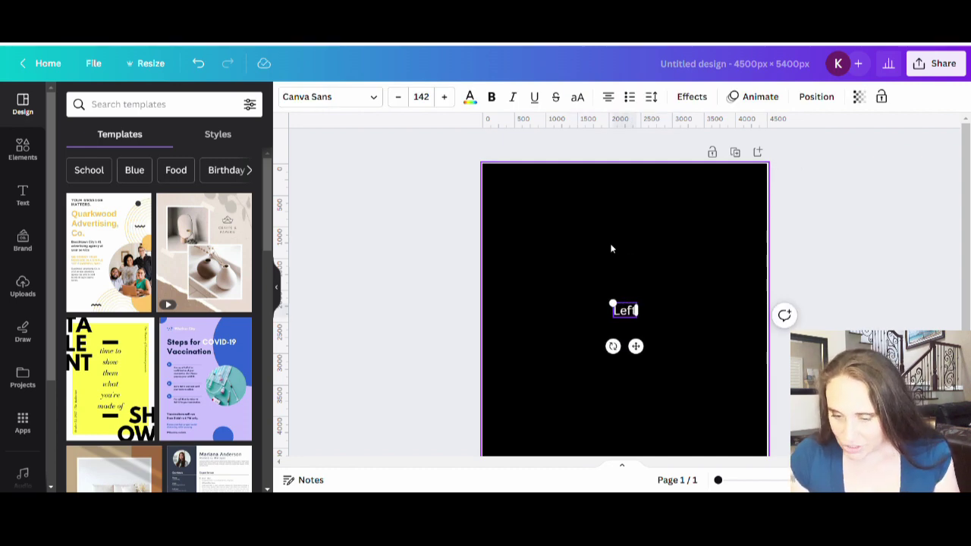
text(overs)
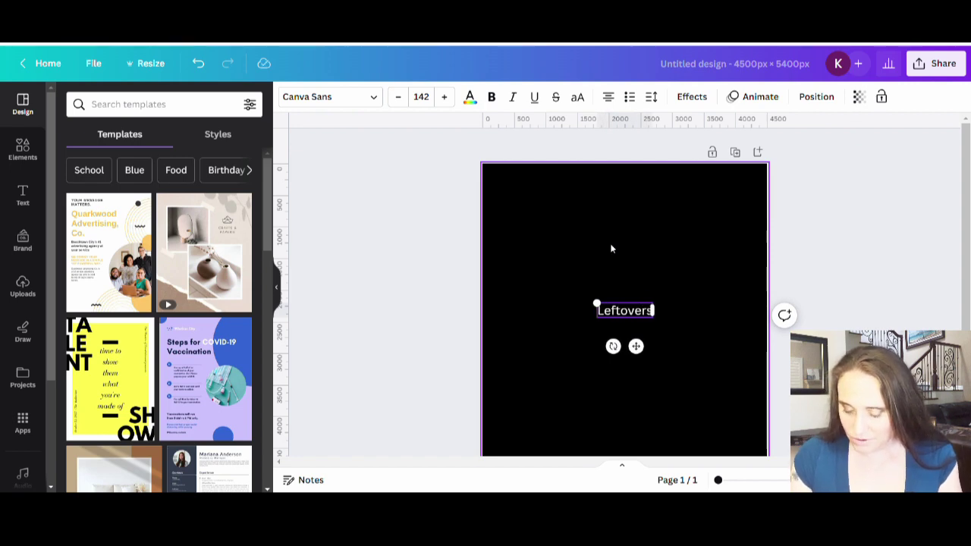
text( Ar For)
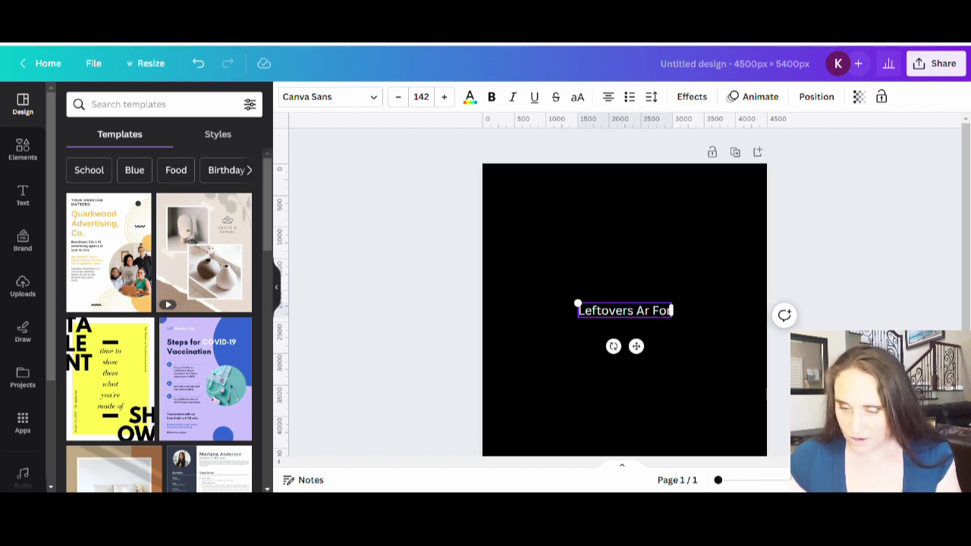
click(644, 303)
text(e)
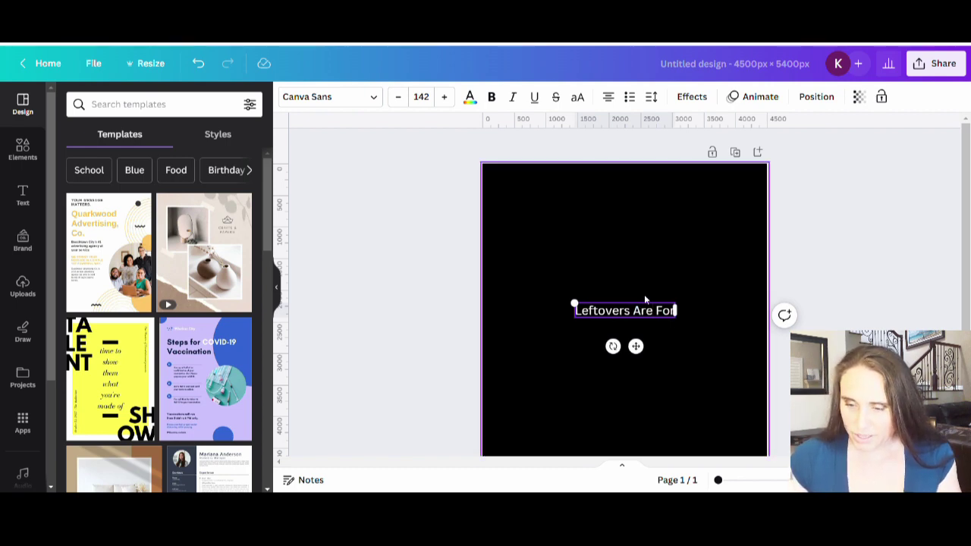
click(616, 296)
drag(616, 302, 573, 207)
drag(638, 205, 711, 310)
click(622, 232)
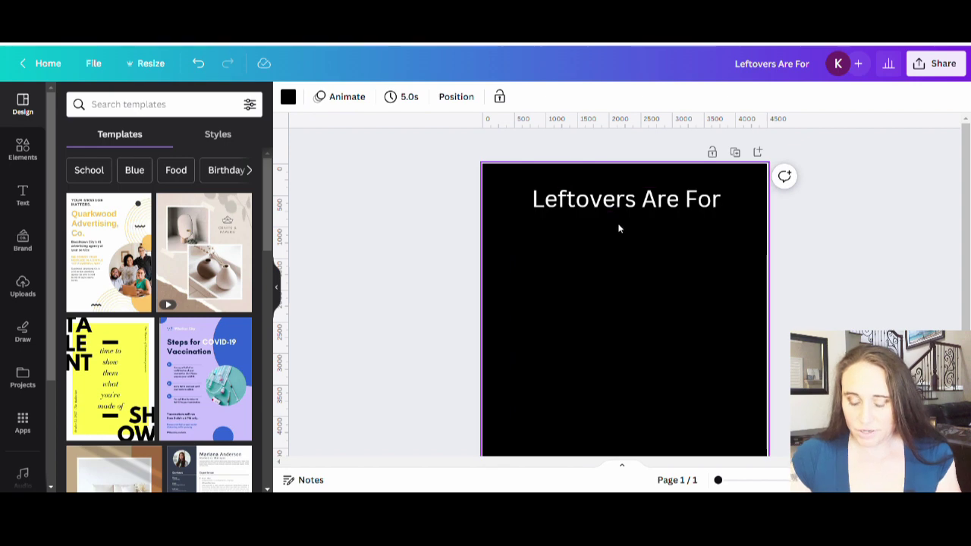
Add 'quitters' text and apply Uppercase to both text lines.
text(text)
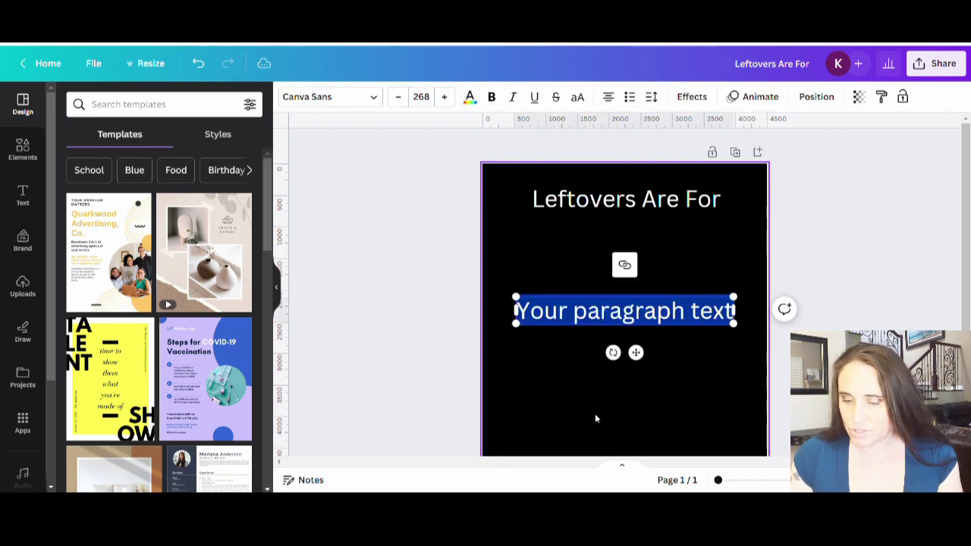
text(qu)
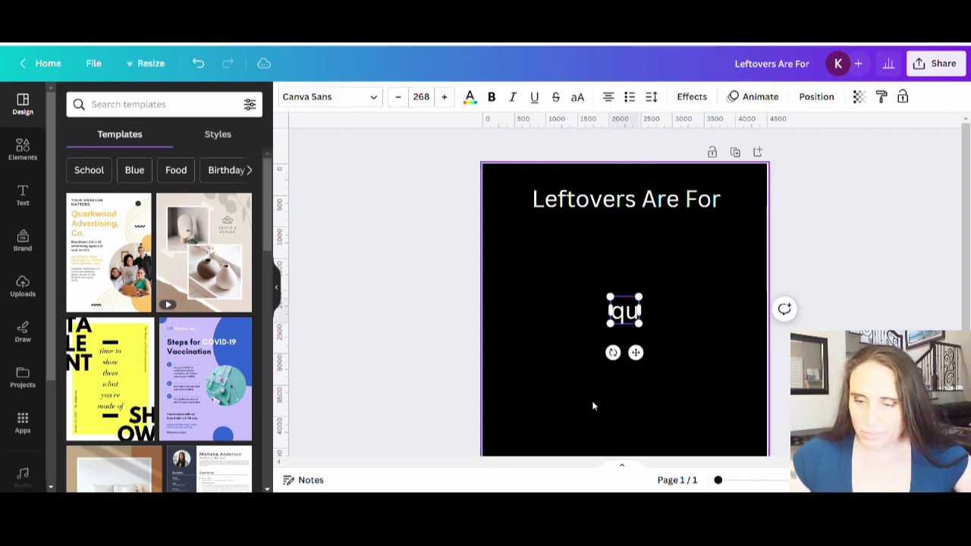
text(itters)
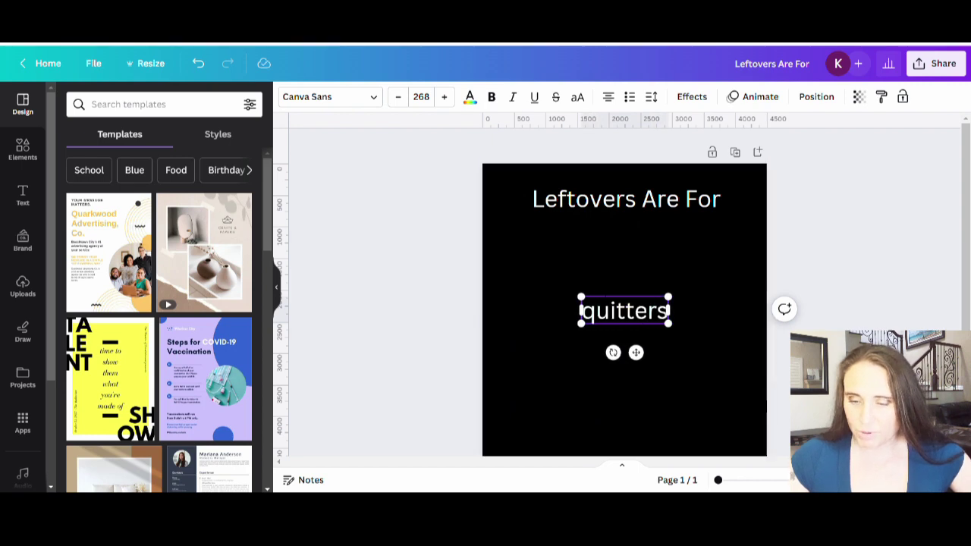
click(588, 99)
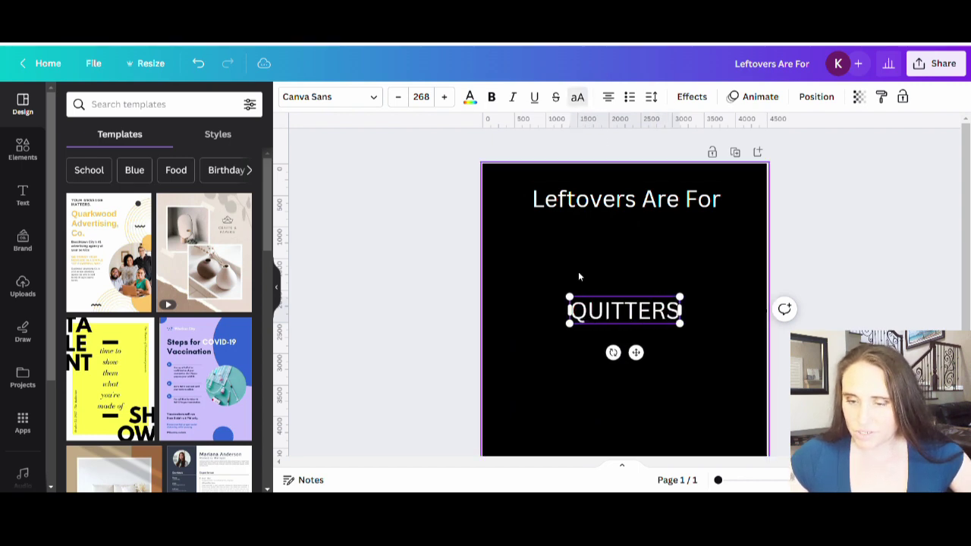
click(637, 189)
click(555, 97)
click(577, 97)
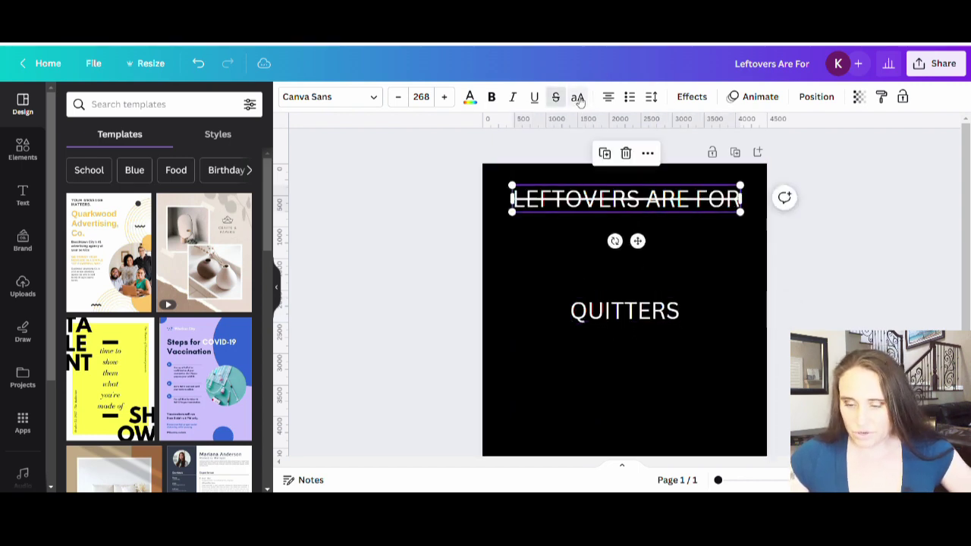
click(555, 97)
click(591, 288)
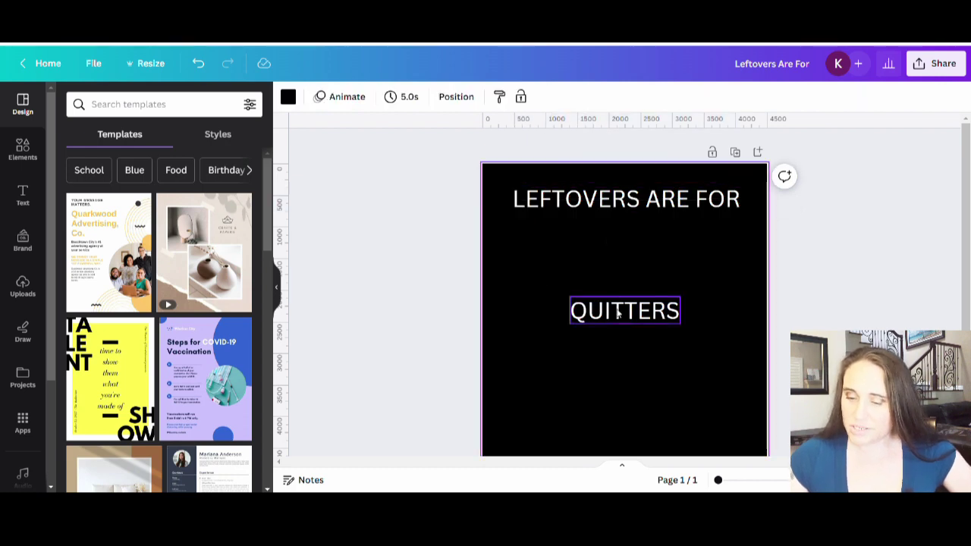
Move QUITTERS near the bottom and enlarge it to size 525.
drag(627, 312, 626, 438)
click(690, 306)
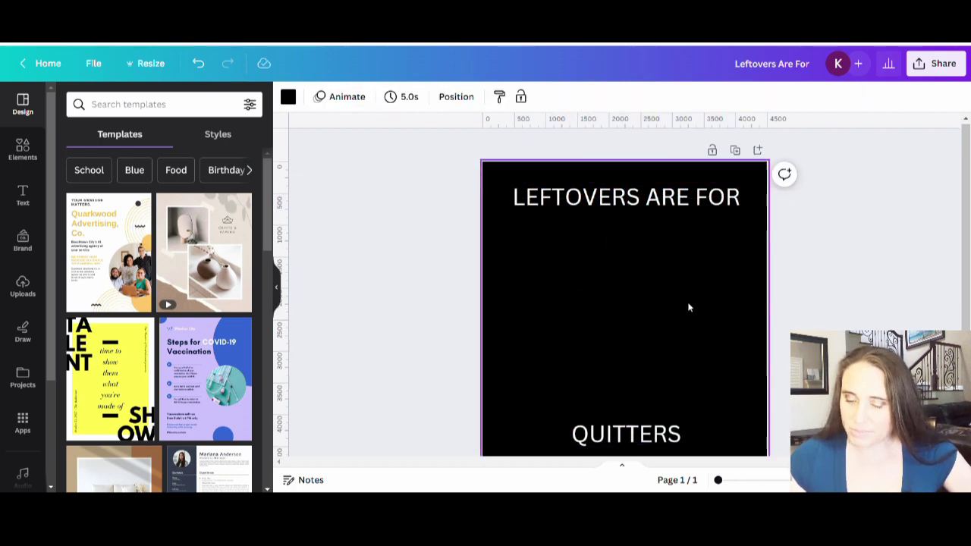
scroll(668, 311, down, 2)
drag(624, 325, 606, 334)
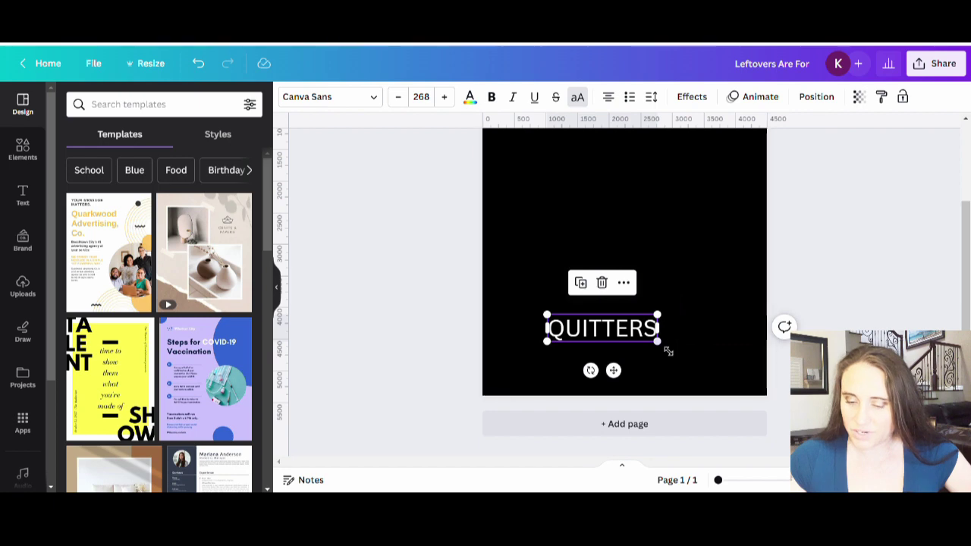
drag(662, 345, 624, 336)
click(692, 262)
scroll(698, 258, up, 3)
Widen LEFTOVERS ARE FOR to size 310 across the top and nudge it up.
click(645, 202)
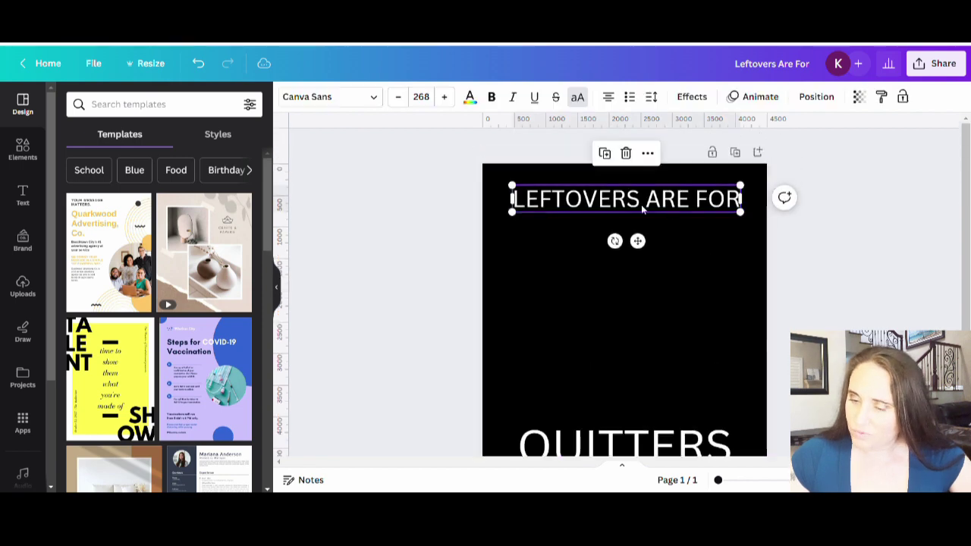
drag(513, 214, 489, 225)
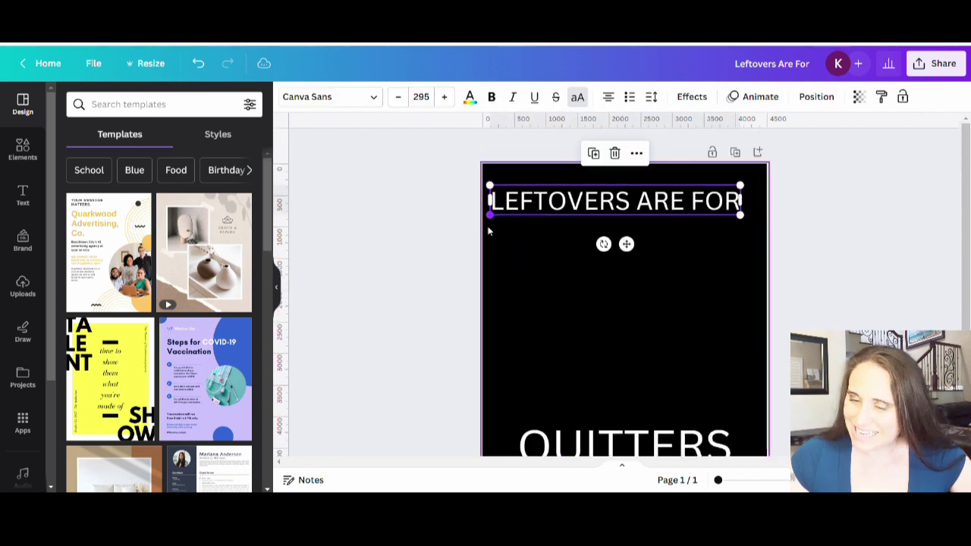
drag(740, 215, 755, 220)
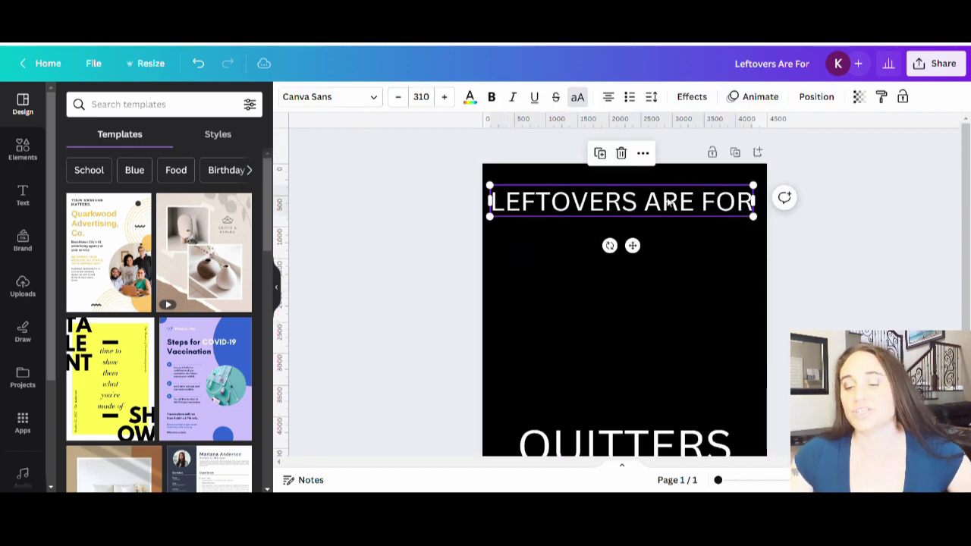
drag(672, 205, 672, 199)
click(690, 317)
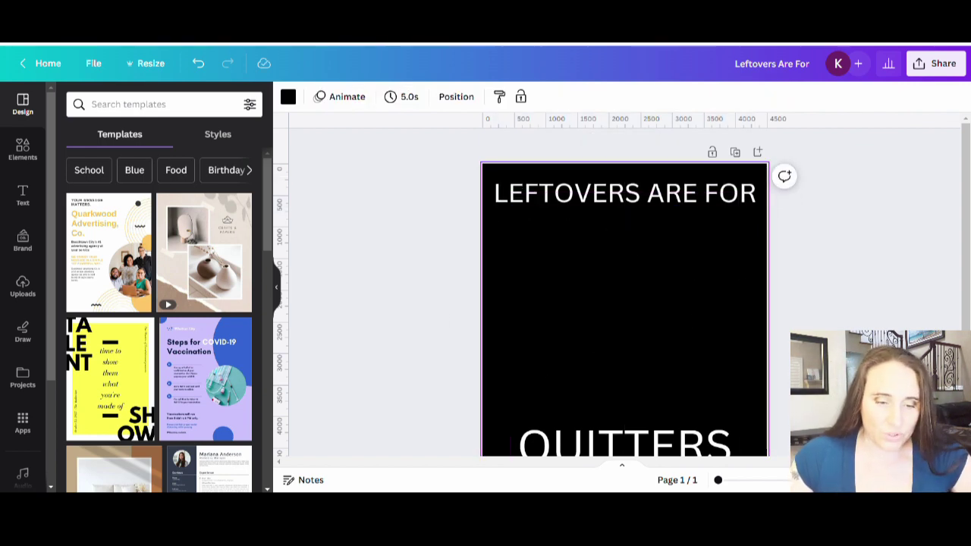
Search the Elements library for 'retro sunset'.
click(24, 152)
click(161, 106)
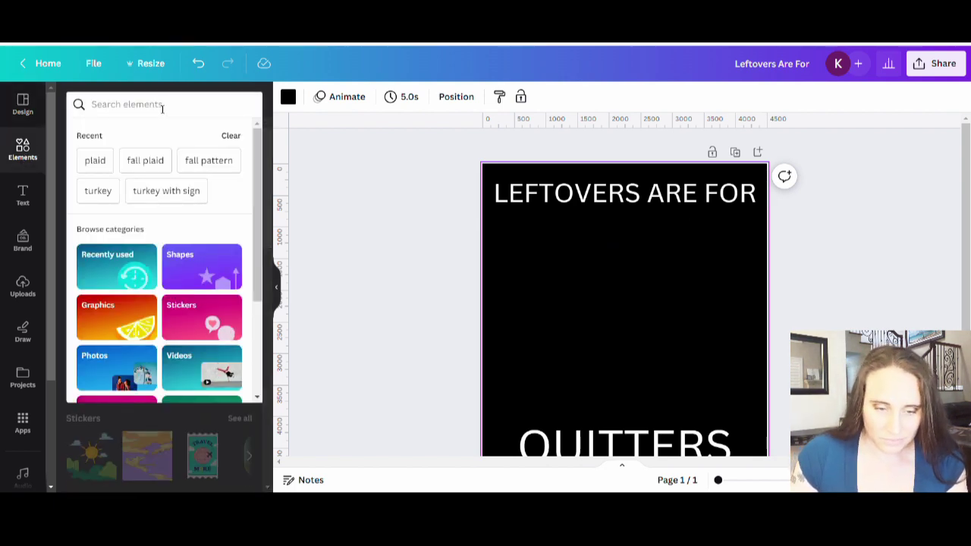
text(retr)
text(o s)
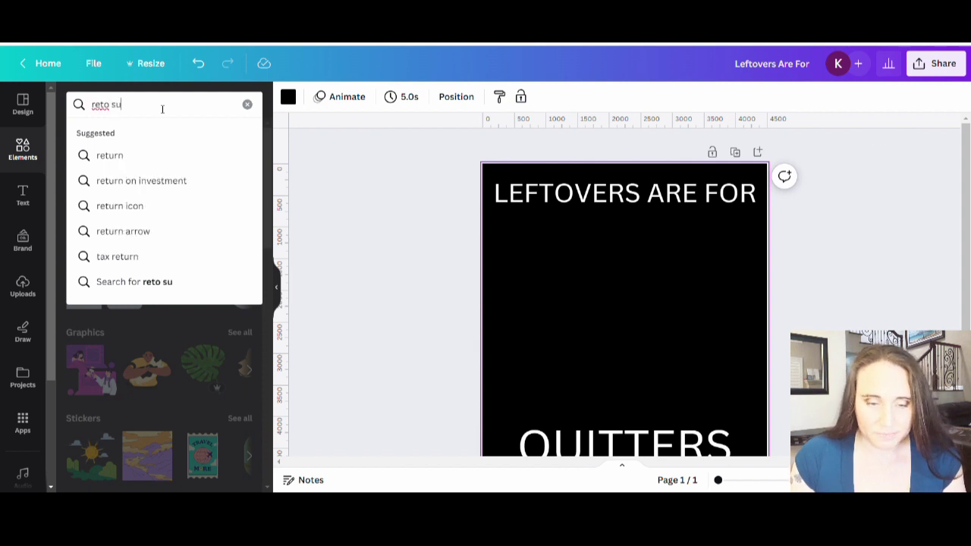
key(BackSpace)
text(ro sunset)
key(Return)
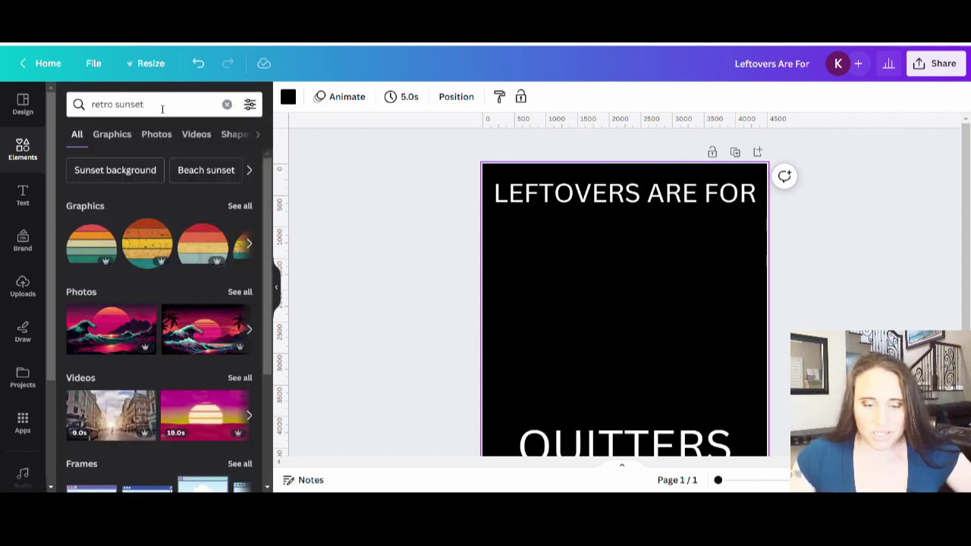
Browse the Graphics results for retro sunset images.
click(244, 211)
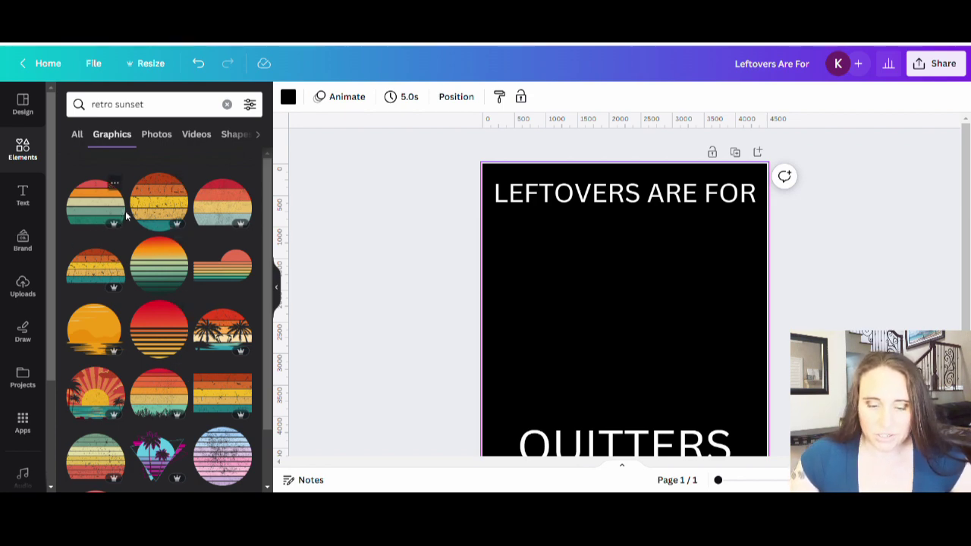
scroll(159, 288, down, 5)
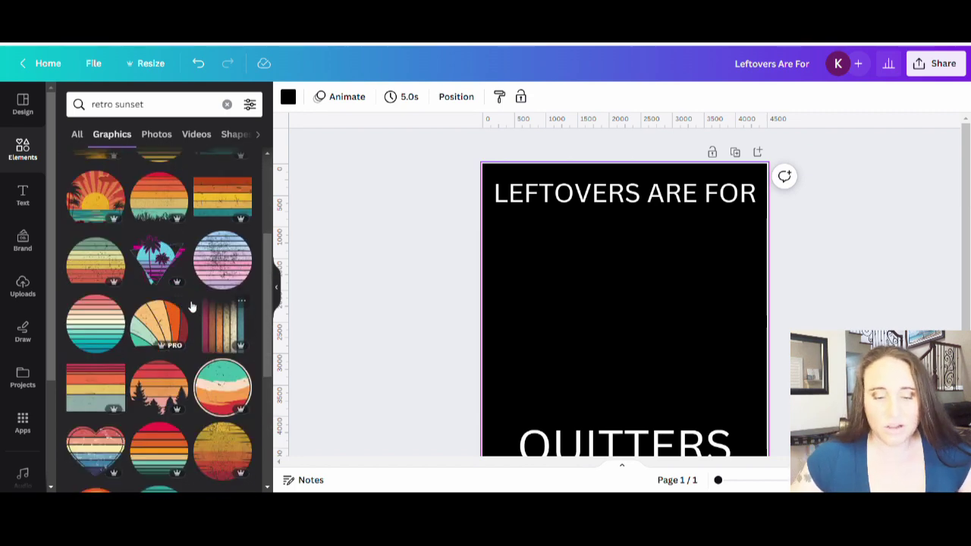
scroll(173, 283, down, 2)
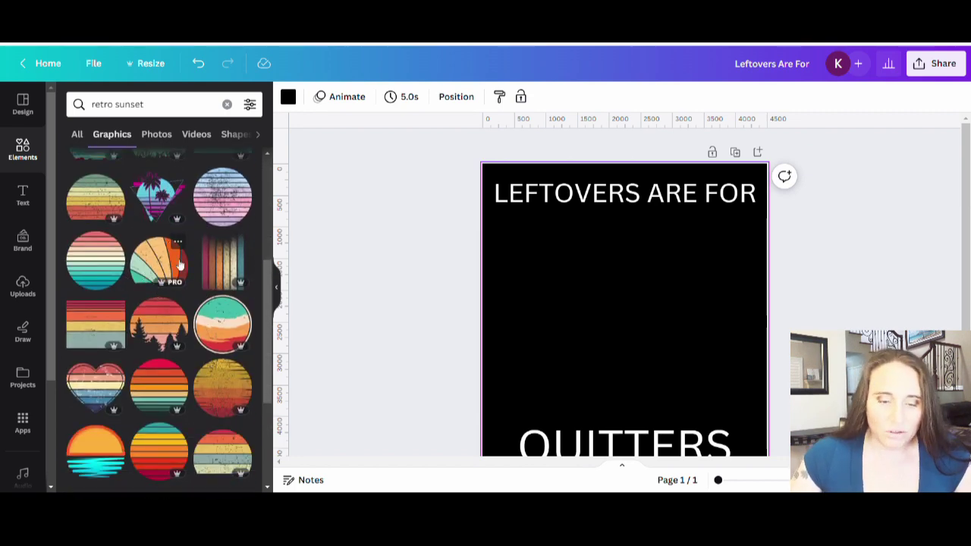
scroll(180, 263, down, 1)
scroll(178, 258, down, 2)
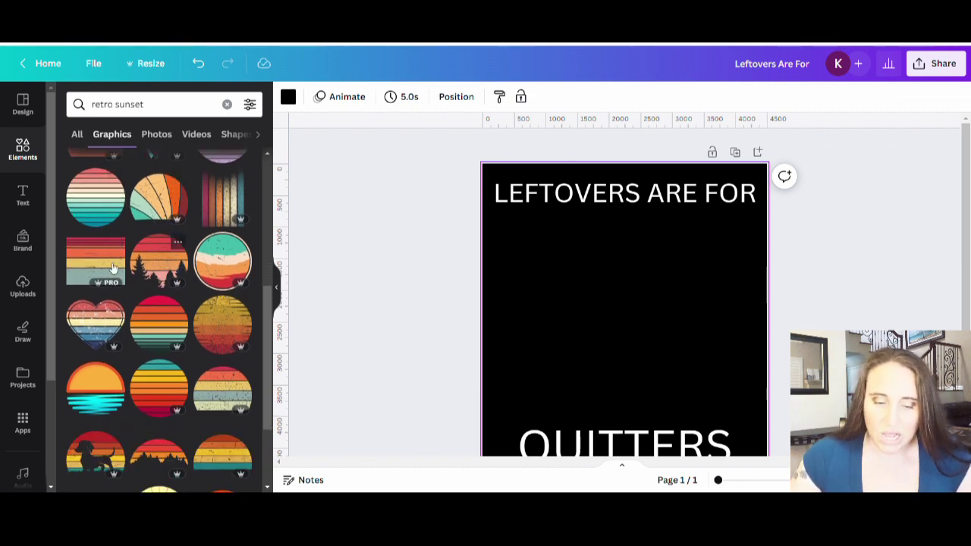
scroll(144, 250, down, 2)
scroll(143, 242, down, 6)
scroll(104, 344, down, 4)
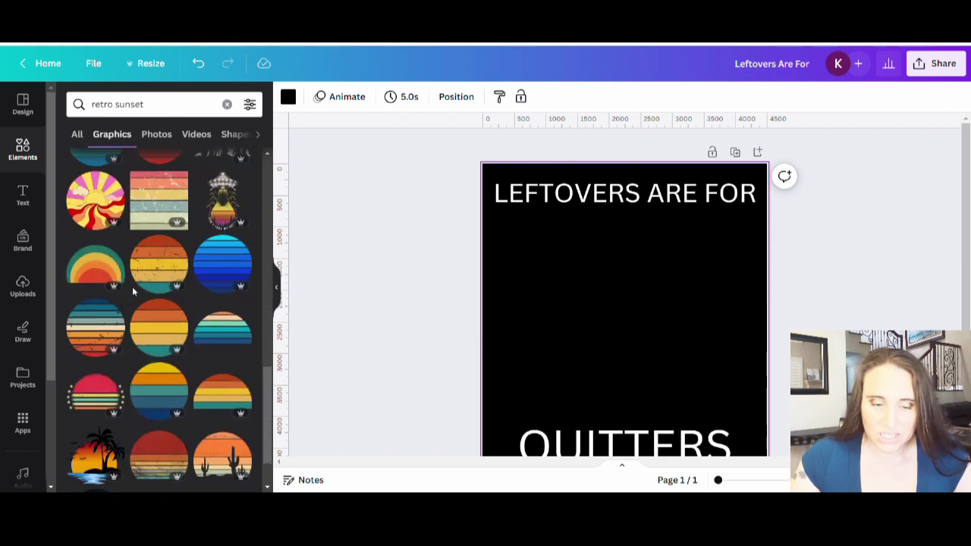
scroll(113, 304, down, 4)
scroll(129, 258, down, 4)
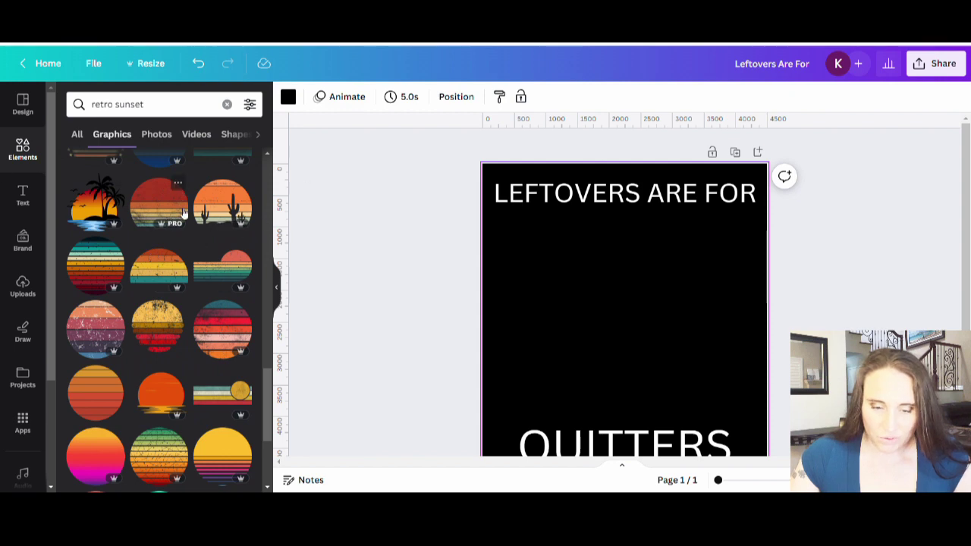
scroll(203, 195, down, 2)
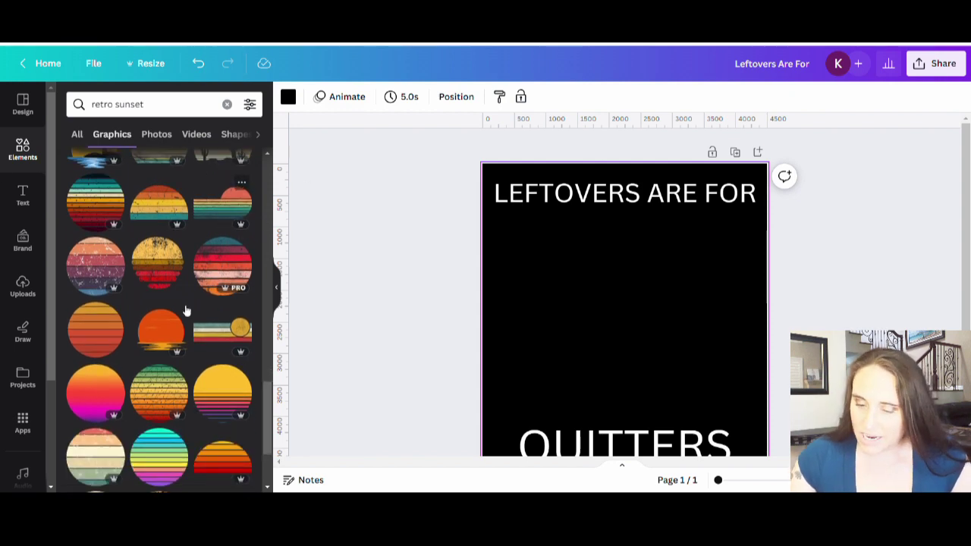
Add the distressed red sunset graphic, move it up and trim off its top stripes.
click(225, 268)
drag(662, 337, 662, 311)
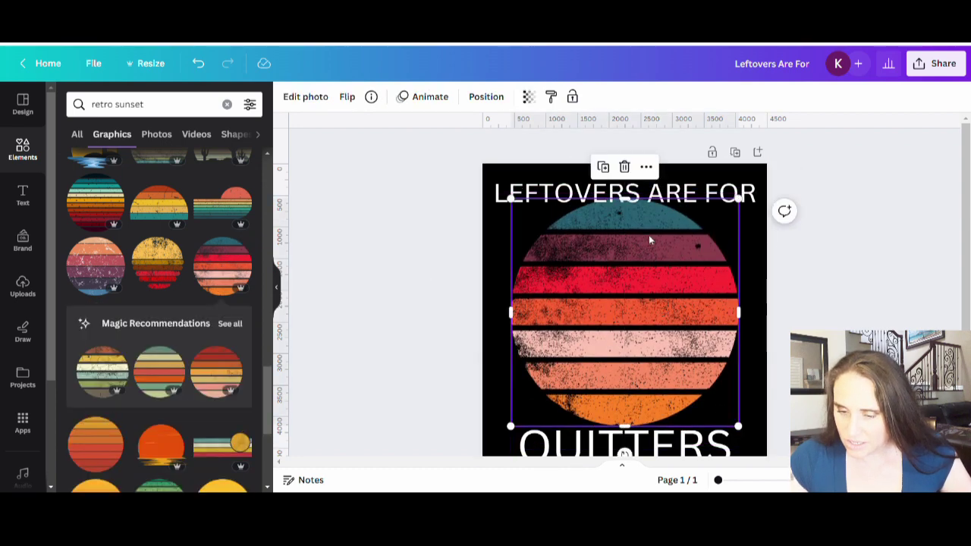
drag(636, 207, 626, 273)
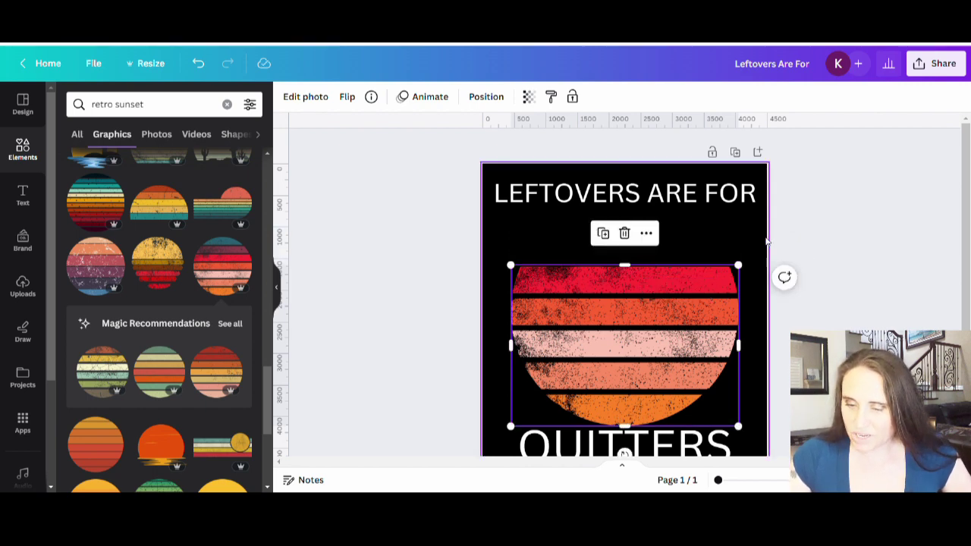
click(740, 230)
click(664, 351)
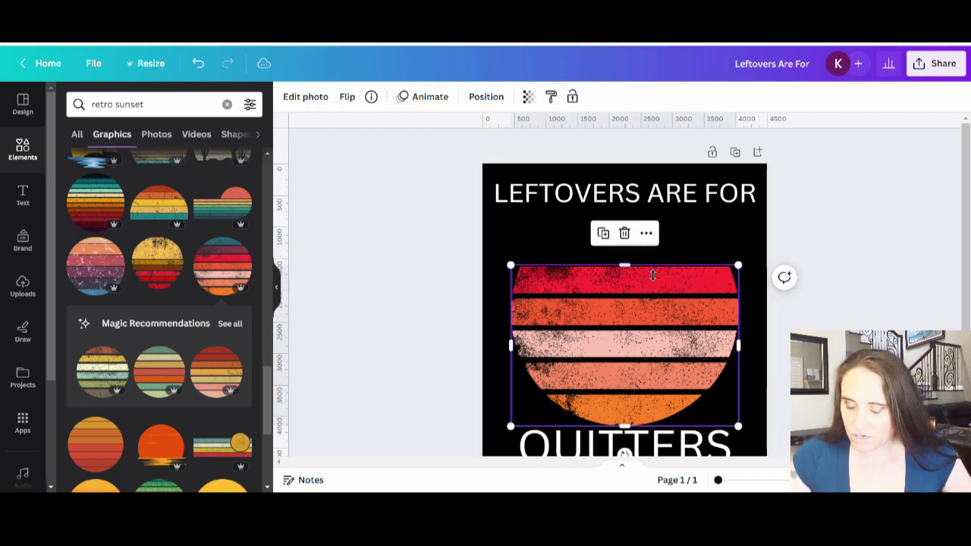
drag(640, 268, 626, 295)
click(699, 251)
click(643, 346)
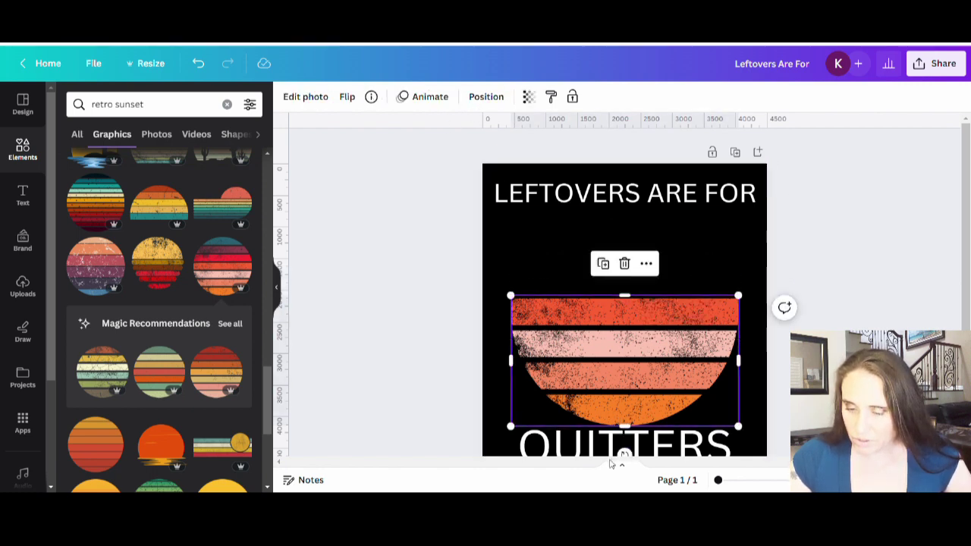
Rotate the sunset 180° so its dome faces up, and size it between the texts.
click(623, 441)
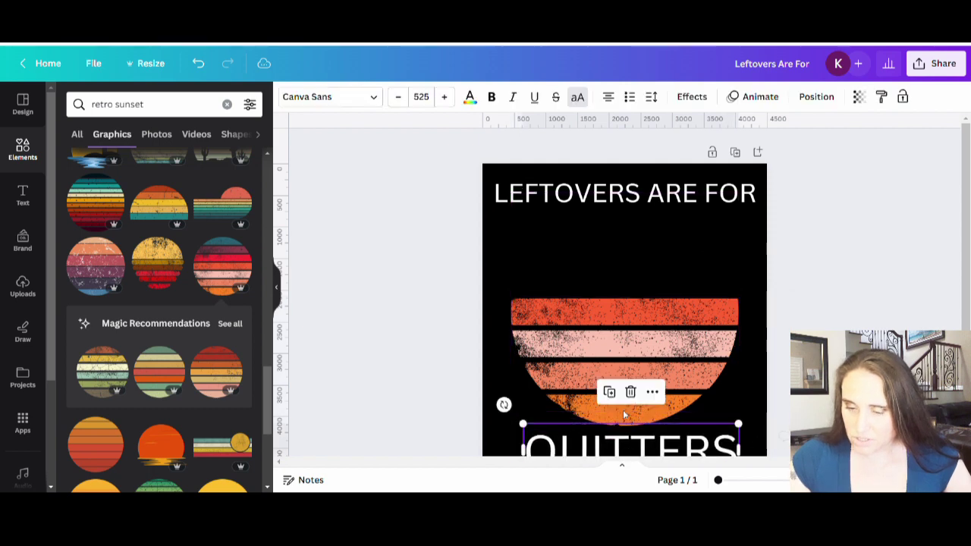
drag(643, 342, 643, 309)
drag(624, 421, 631, 258)
mouse_move(740, 264)
mouse_down()
mouse_move(817, 217)
mouse_move(749, 253)
mouse_up()
drag(621, 318, 630, 305)
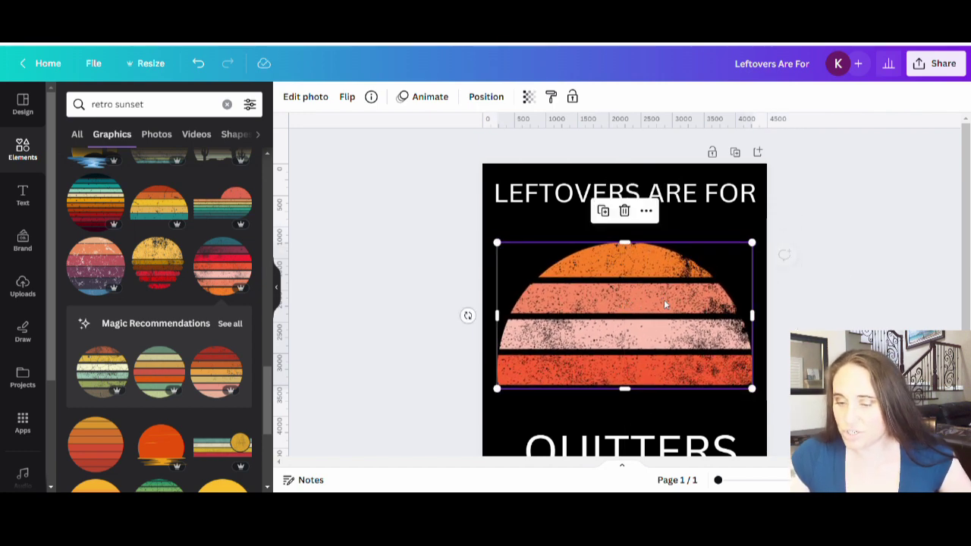
click(627, 353)
Add a small orange sunset graphic and stretch it over the red one.
click(899, 265)
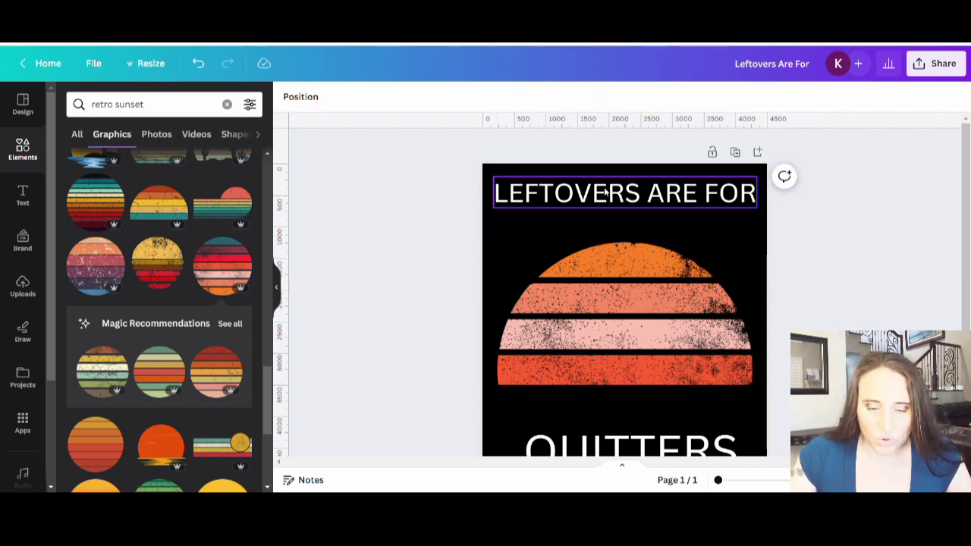
scroll(157, 261, down, 2)
scroll(157, 260, down, 5)
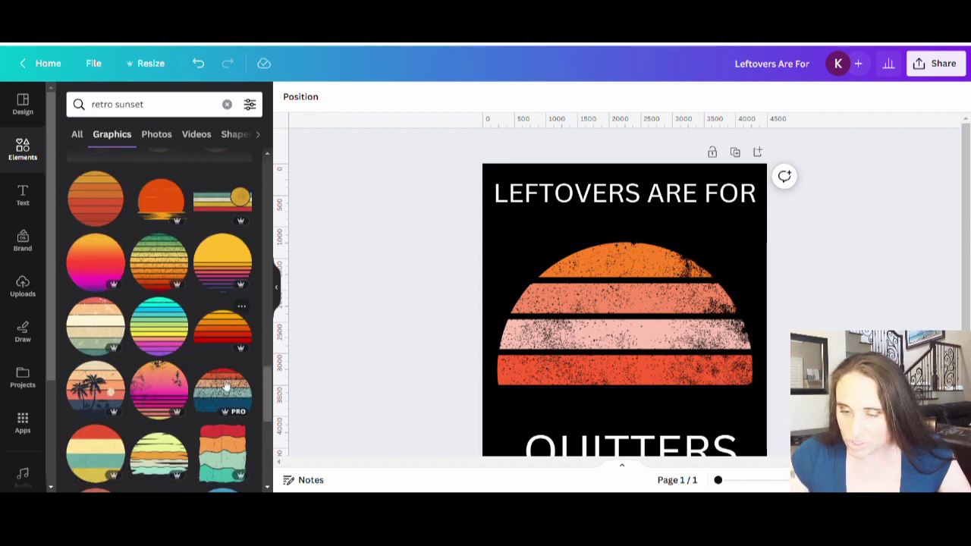
click(225, 328)
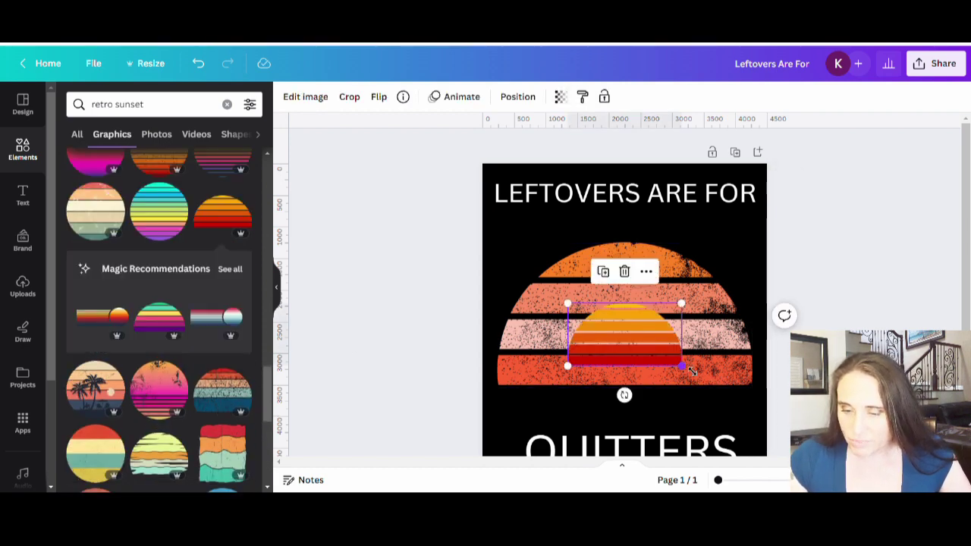
drag(690, 373, 59, 296)
Add the coral, yellow and teal sunset, crop off its teal-navy bottom, and enlarge it.
scroll(173, 349, down, 3)
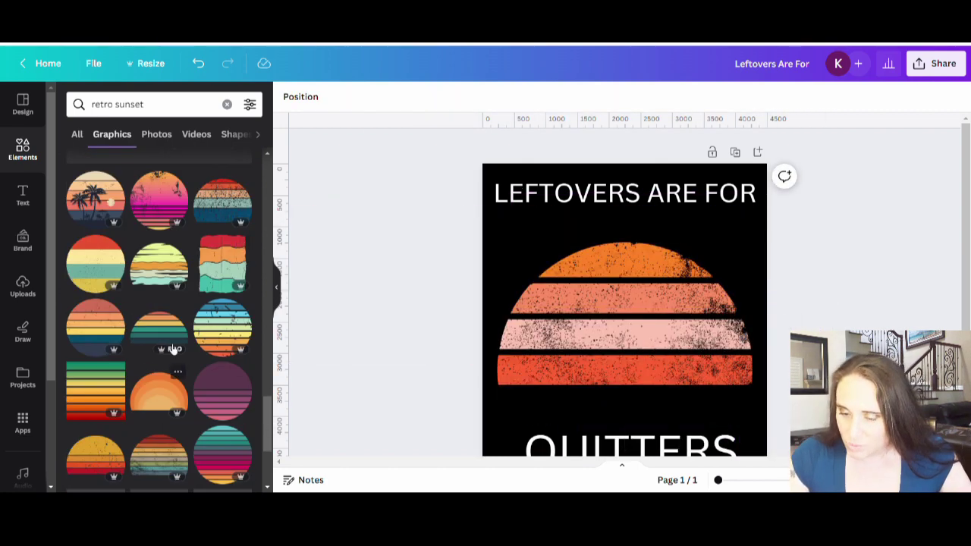
click(97, 328)
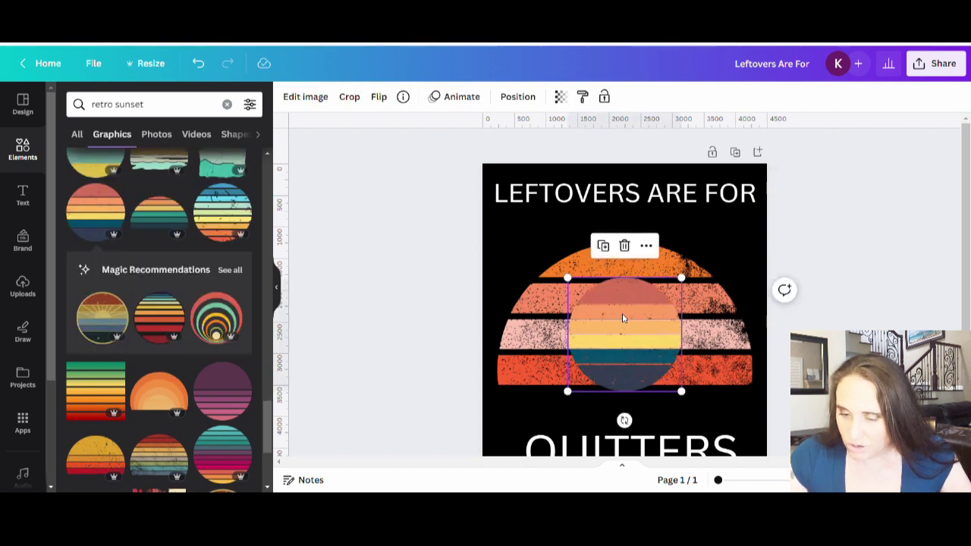
double_click(633, 369)
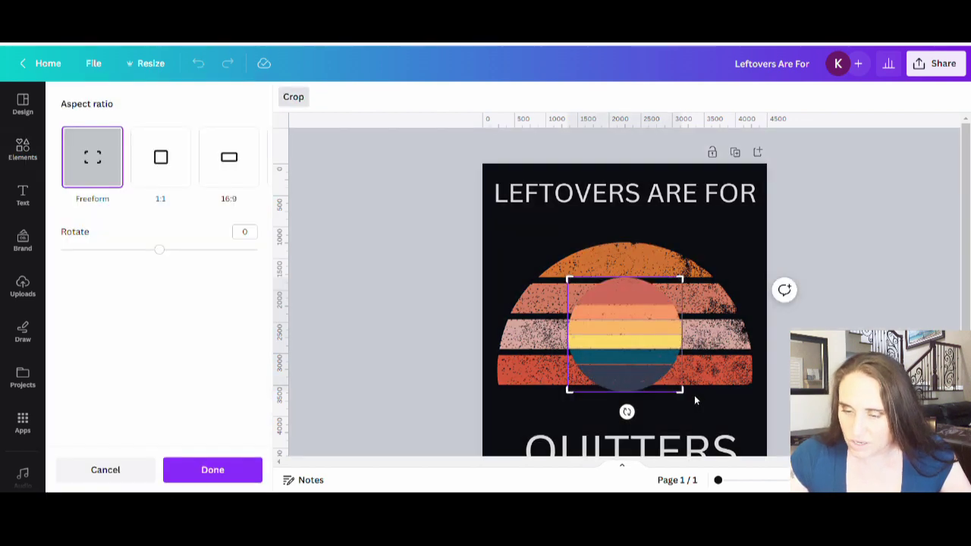
drag(683, 396, 699, 351)
click(719, 243)
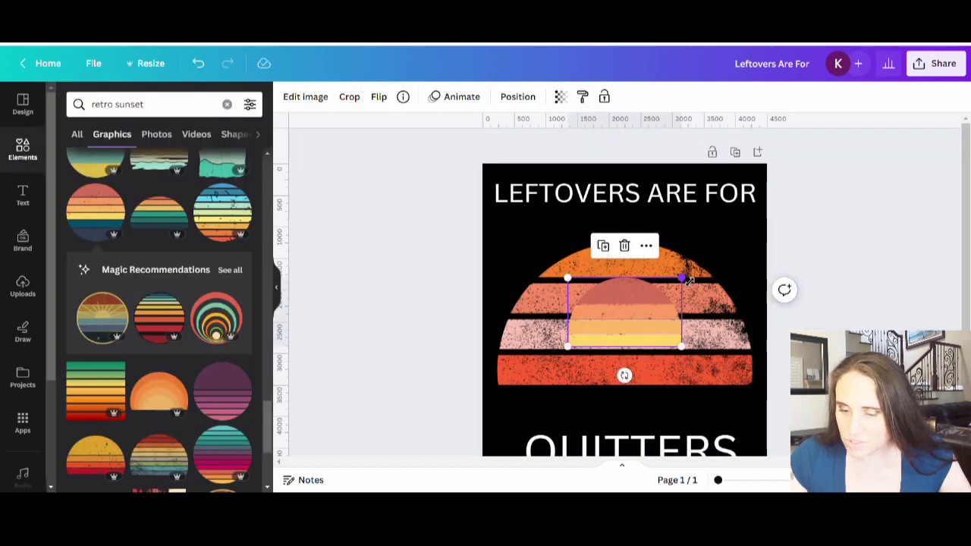
drag(689, 280, 767, 223)
Drag the red sunset off the page and shift the cropped sunset left.
click(535, 386)
drag(536, 386, 455, 493)
click(895, 308)
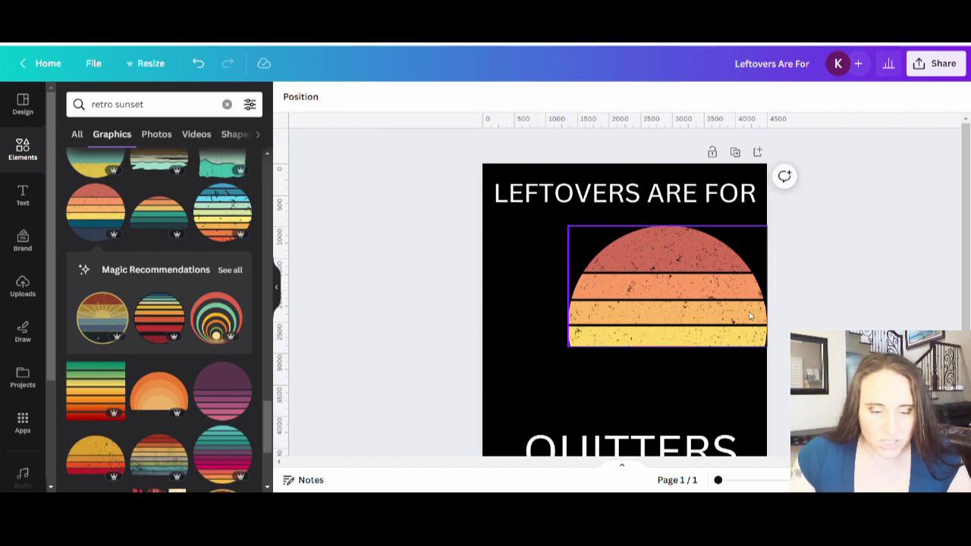
drag(718, 320, 660, 330)
scroll(113, 396, down, 3)
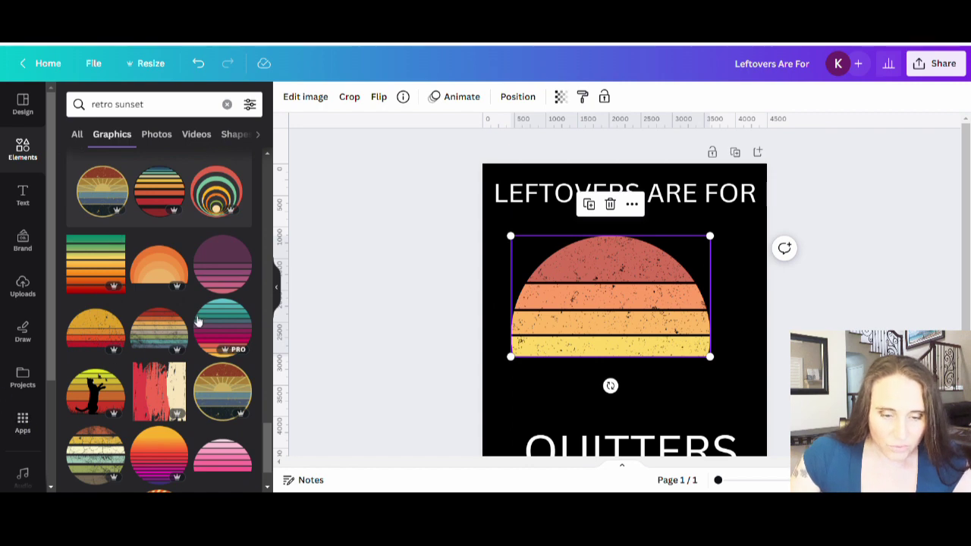
scroll(62, 379, down, 1)
scroll(63, 379, up, 2)
scroll(62, 379, down, 5)
key(Escape)
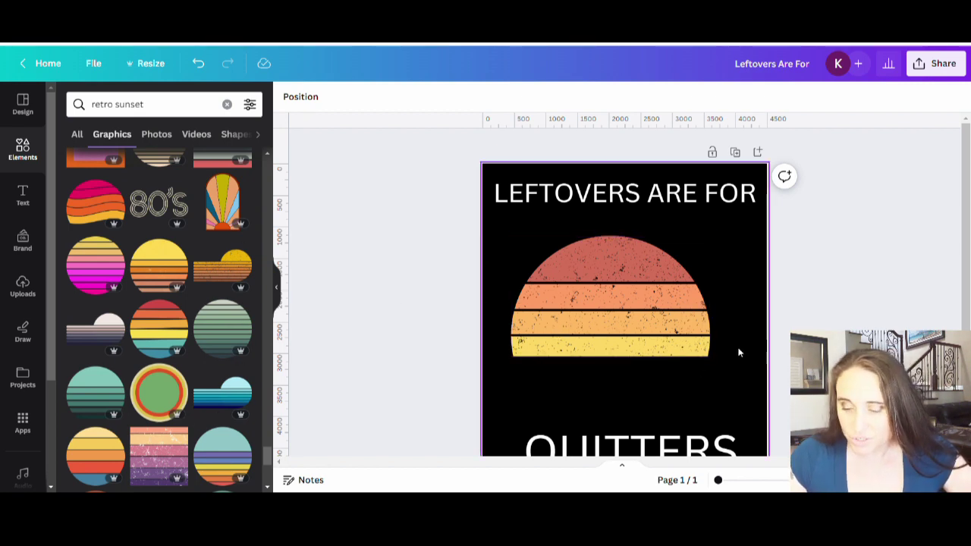
Enlarge the striped sunset and centre it horizontally on the page.
click(704, 353)
drag(716, 367, 766, 399)
drag(691, 348, 672, 355)
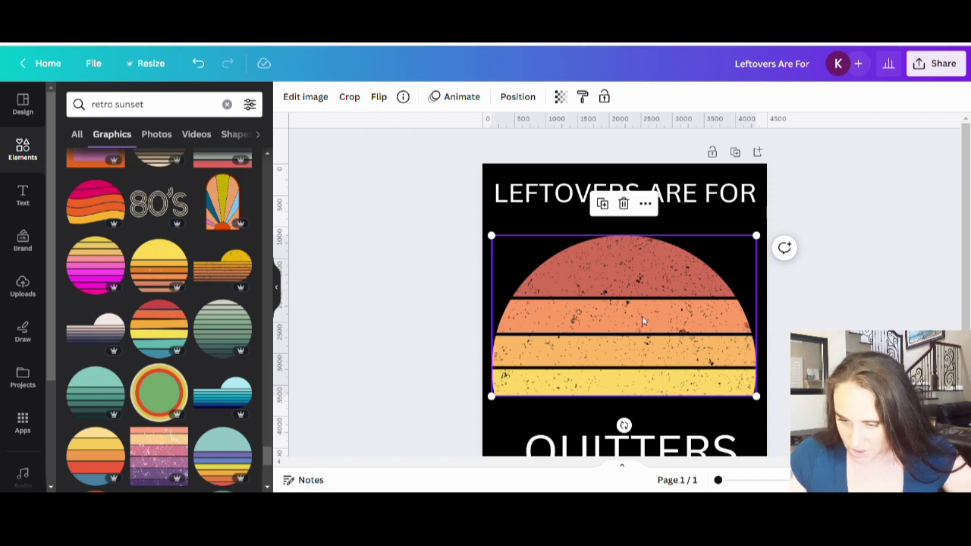
Extend the sunset's crop to show the teal stripe and space it evenly between texts.
double_click(632, 382)
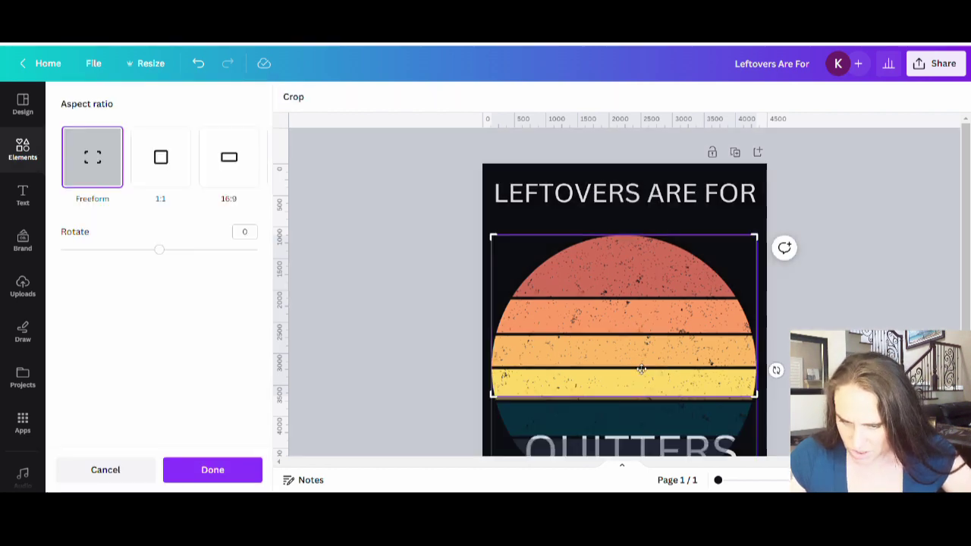
drag(761, 402, 765, 440)
click(872, 303)
drag(588, 345, 588, 318)
drag(719, 392, 719, 400)
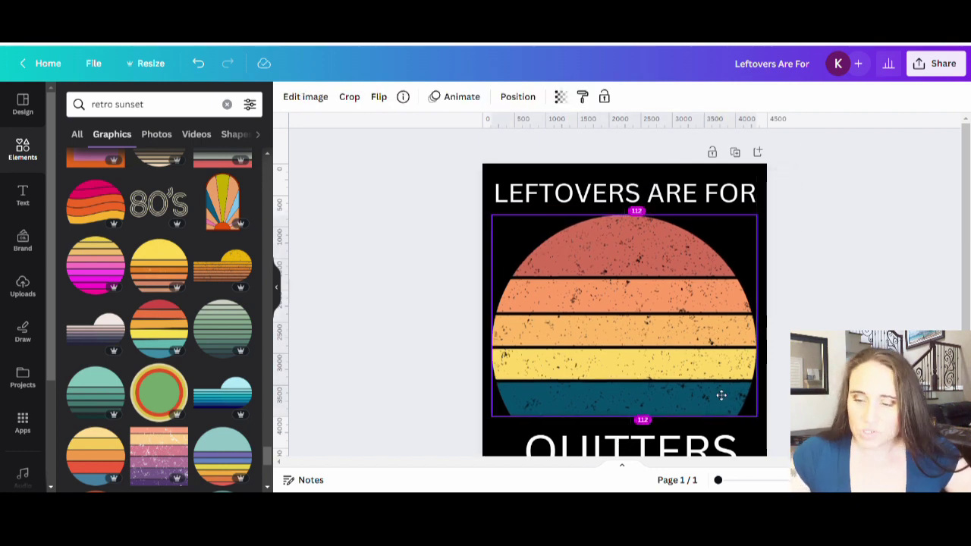
Apply Zuume Rough Bold to LEFTOVERS ARE FOR via a grunge font search.
click(455, 296)
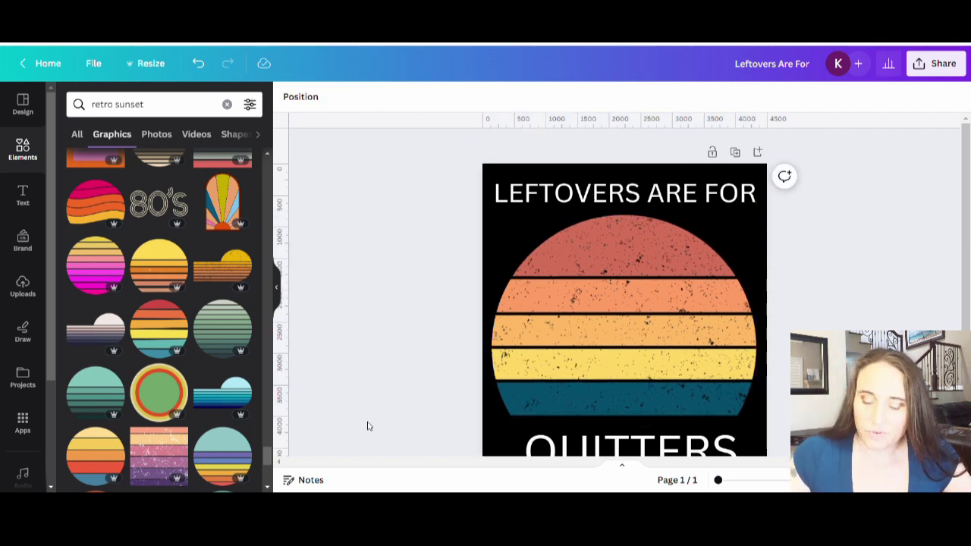
click(680, 197)
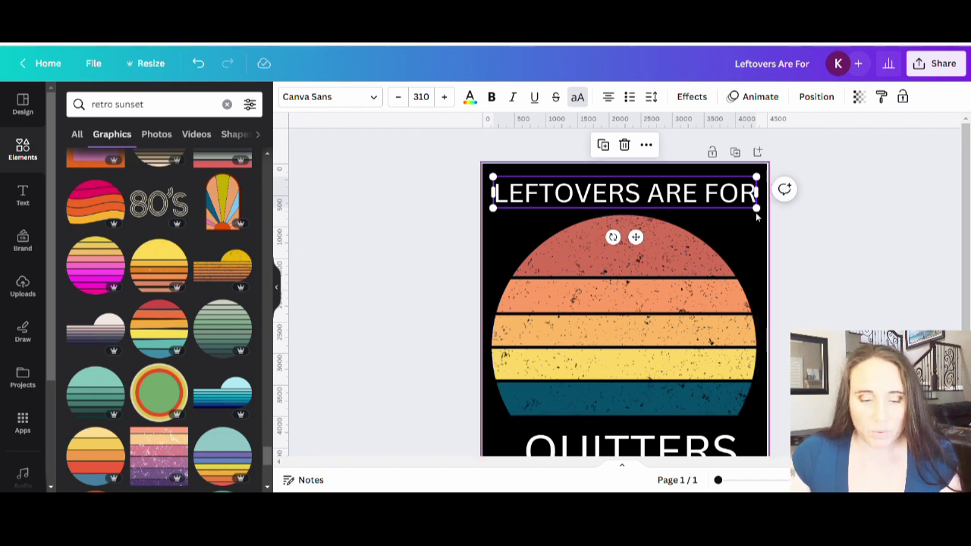
click(361, 97)
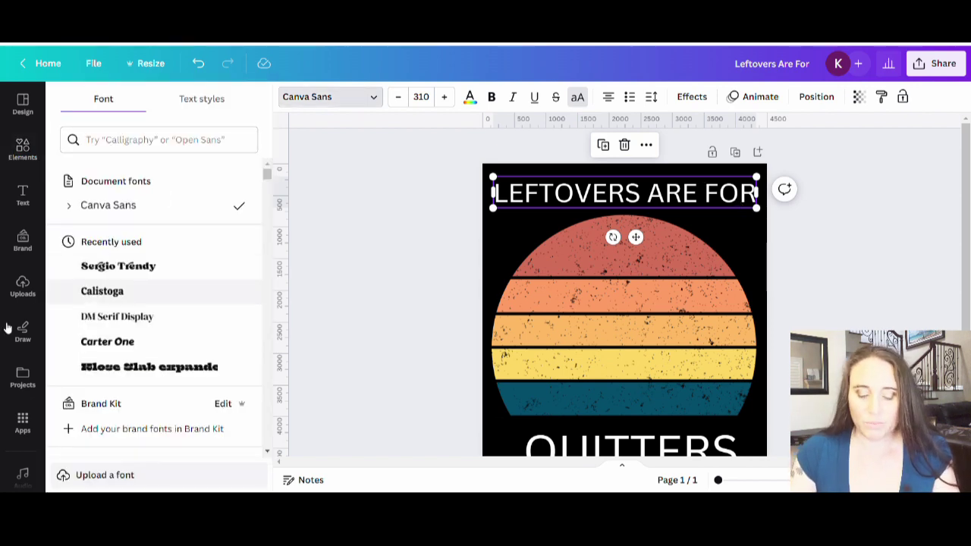
click(171, 142)
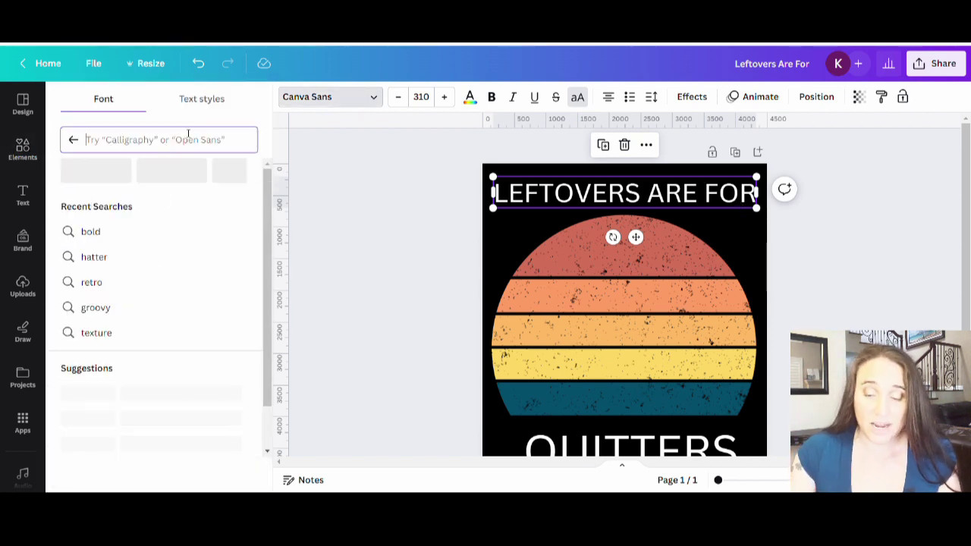
text(grunge)
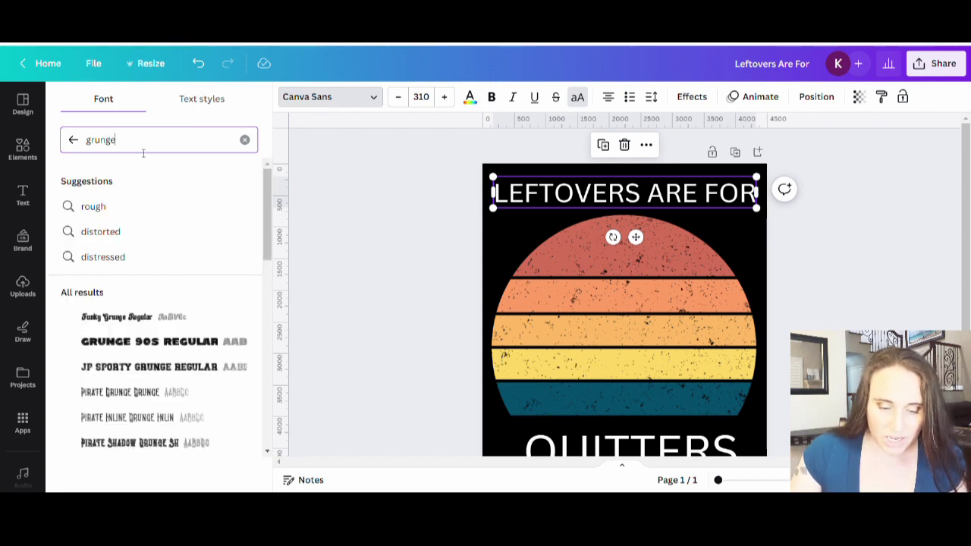
scroll(143, 182, down, 3)
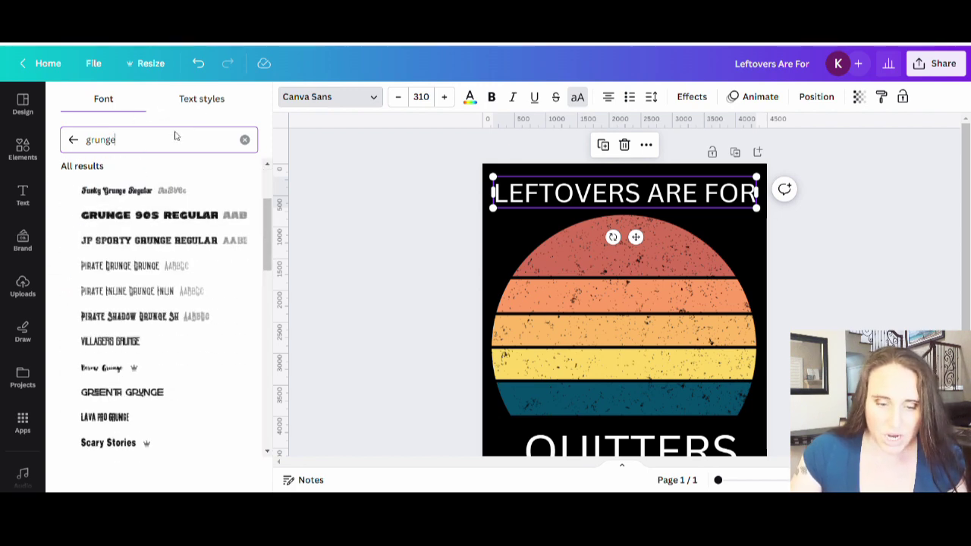
scroll(172, 173, down, 5)
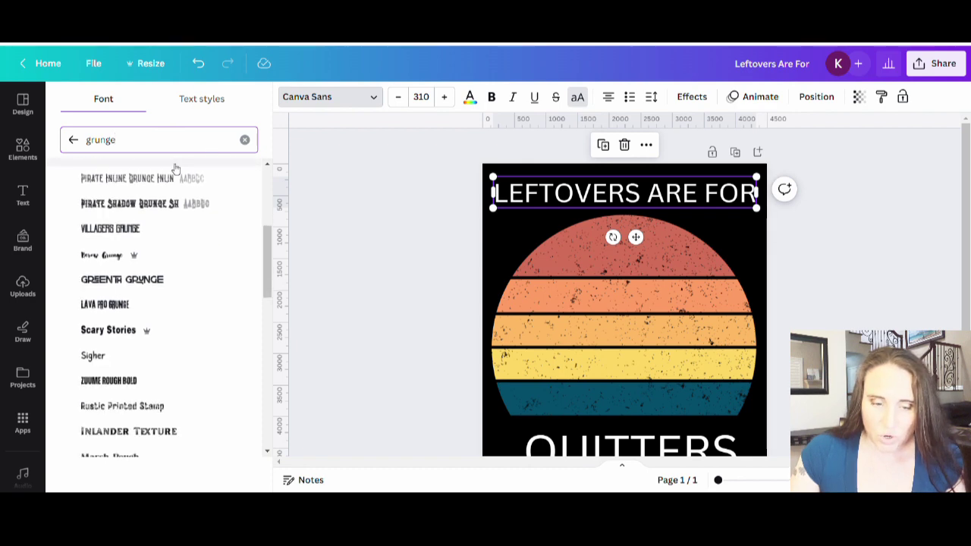
scroll(173, 199, down, 1)
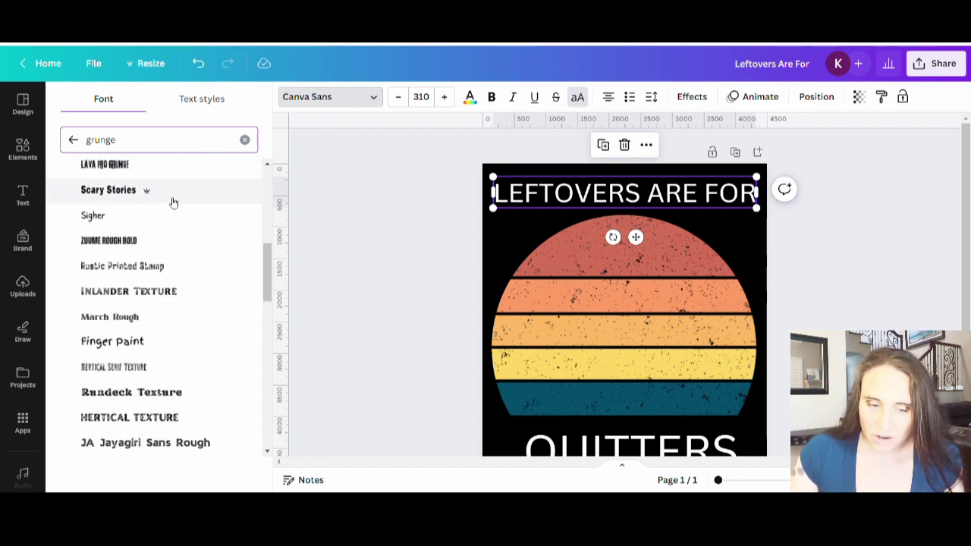
click(133, 240)
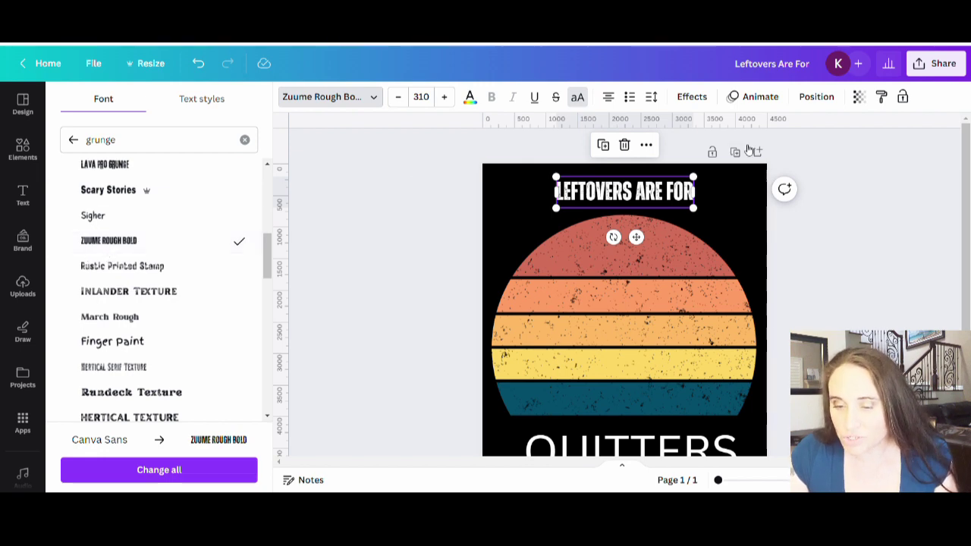
Enlarge the heading to size 610, shrink and recentre the sunset, and lower the heading above it.
drag(706, 182, 640, 190)
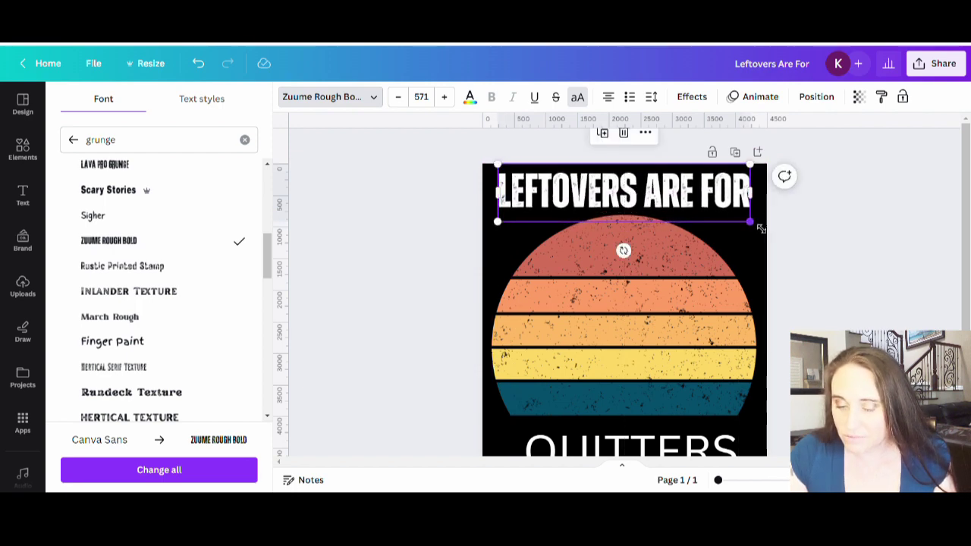
drag(759, 220, 711, 215)
click(622, 254)
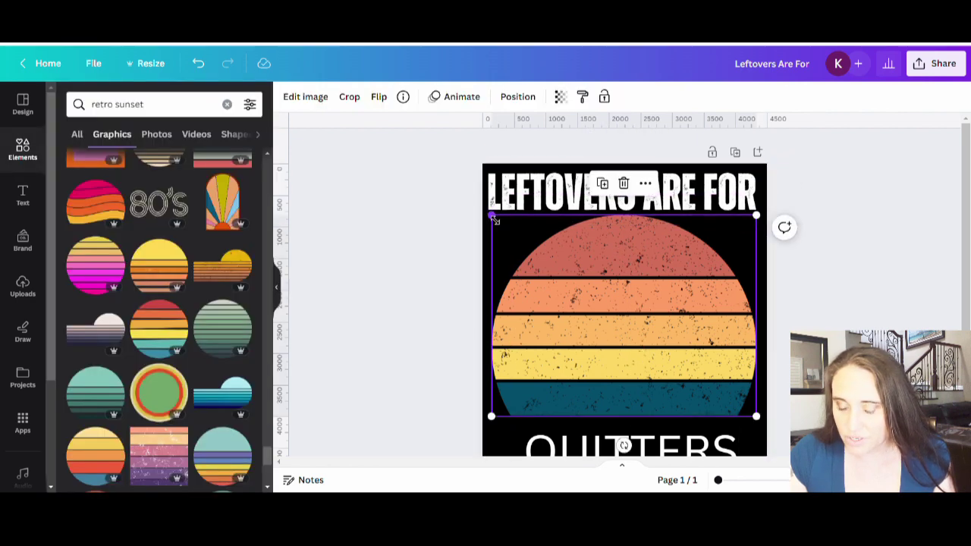
drag(493, 219, 505, 226)
drag(686, 372, 680, 372)
click(754, 187)
drag(657, 195, 661, 201)
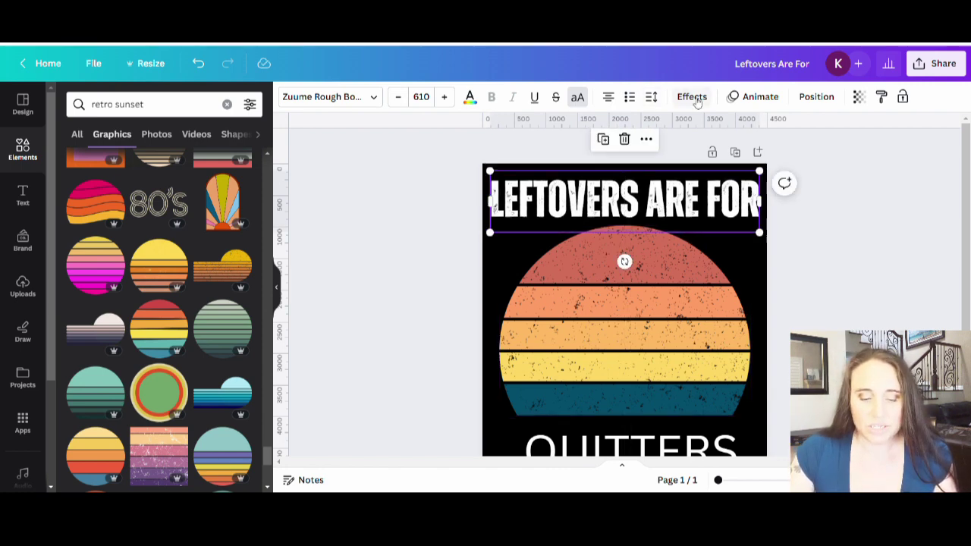
Curve the LEFTOVERS ARE FOR heading at 77 and place it over the sunset's top.
click(696, 103)
scroll(187, 326, down, 2)
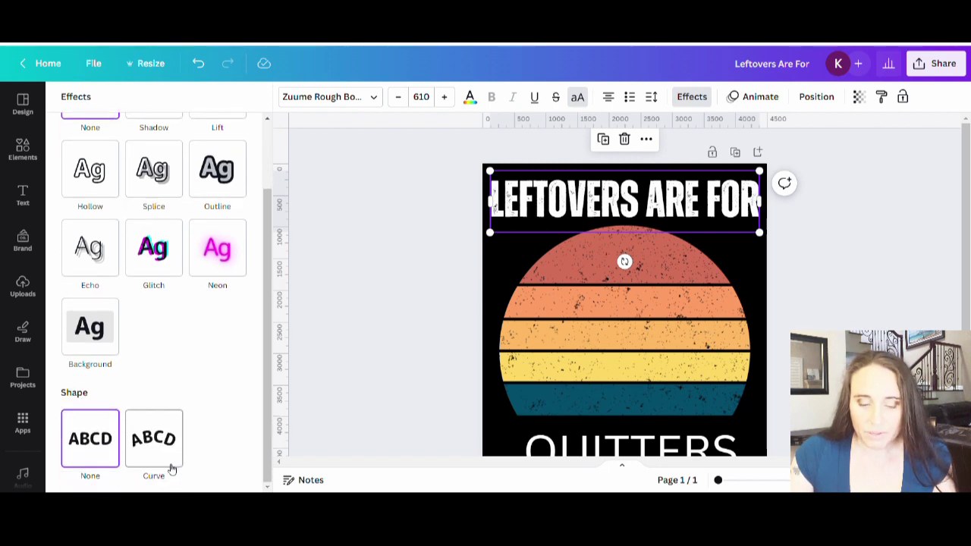
click(159, 460)
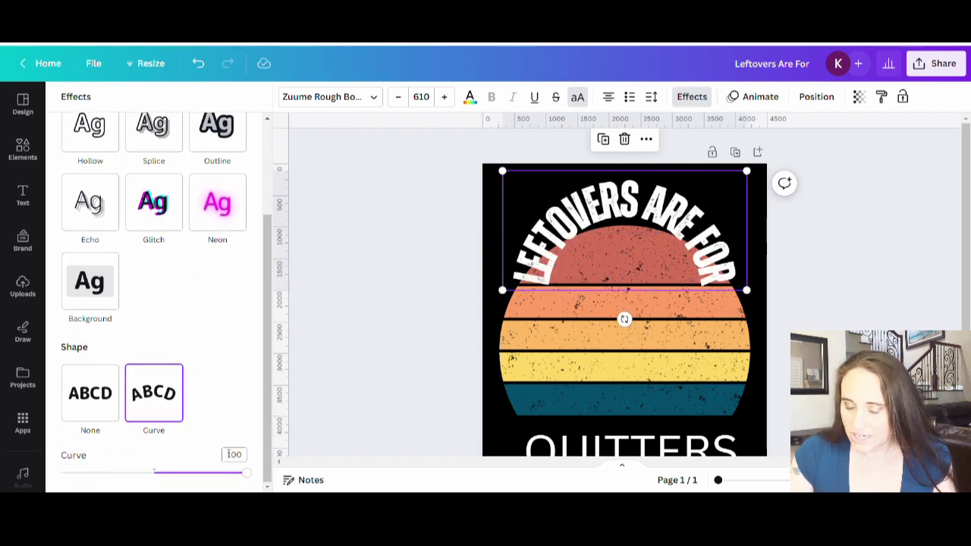
drag(247, 480, 230, 480)
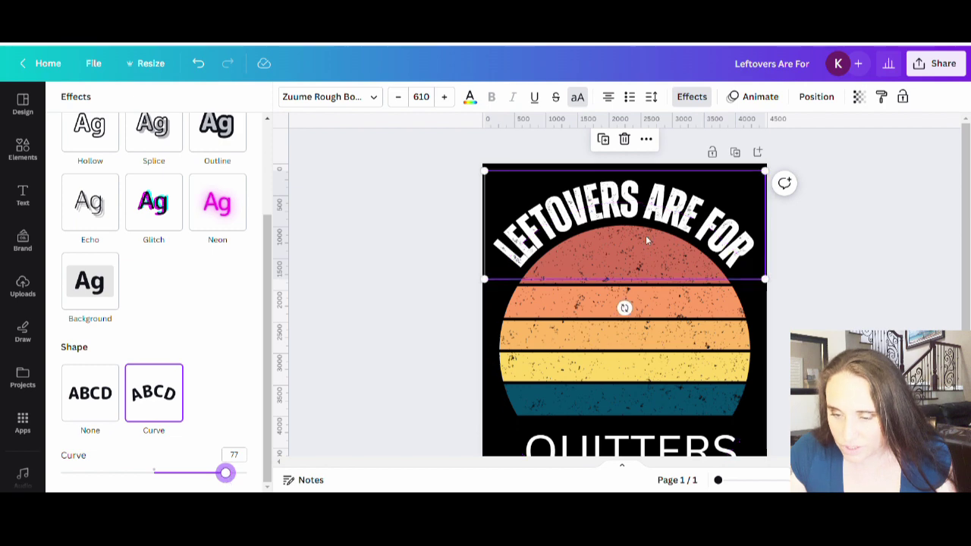
drag(658, 196, 661, 197)
click(887, 252)
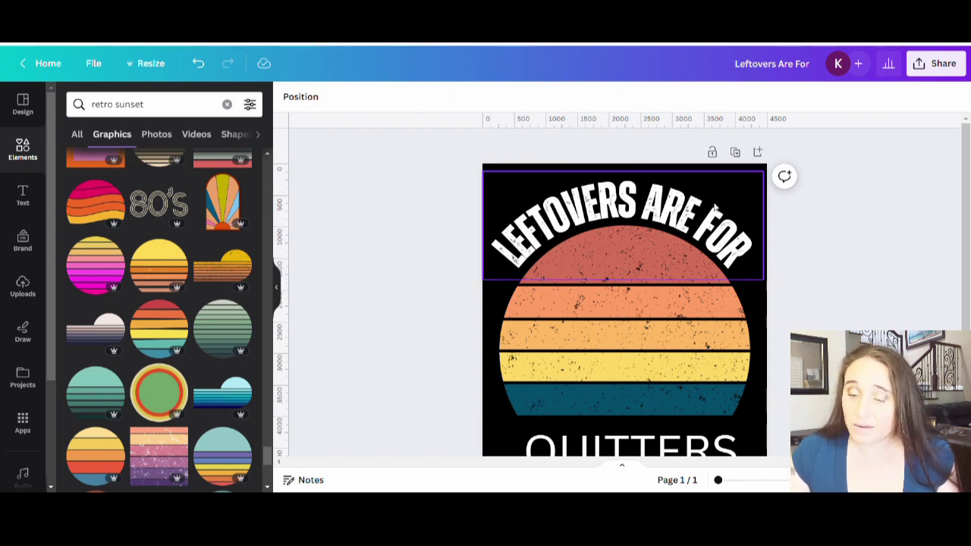
Widen the arched heading's letter spacing to 68.
click(713, 216)
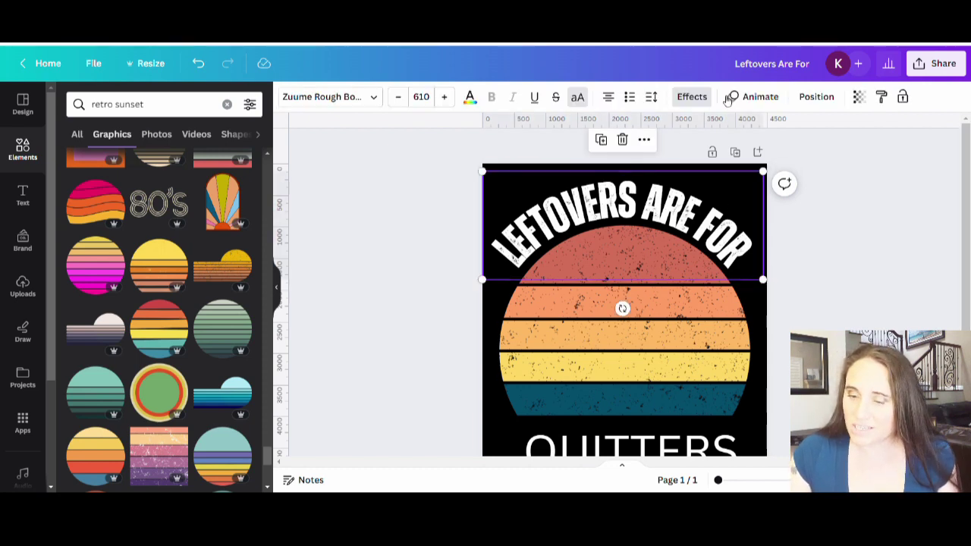
click(655, 101)
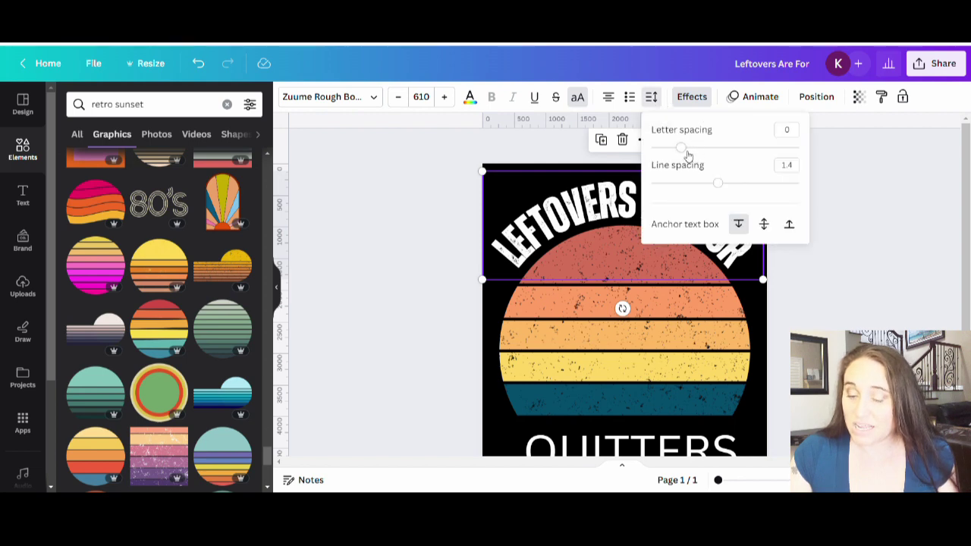
drag(687, 152, 693, 153)
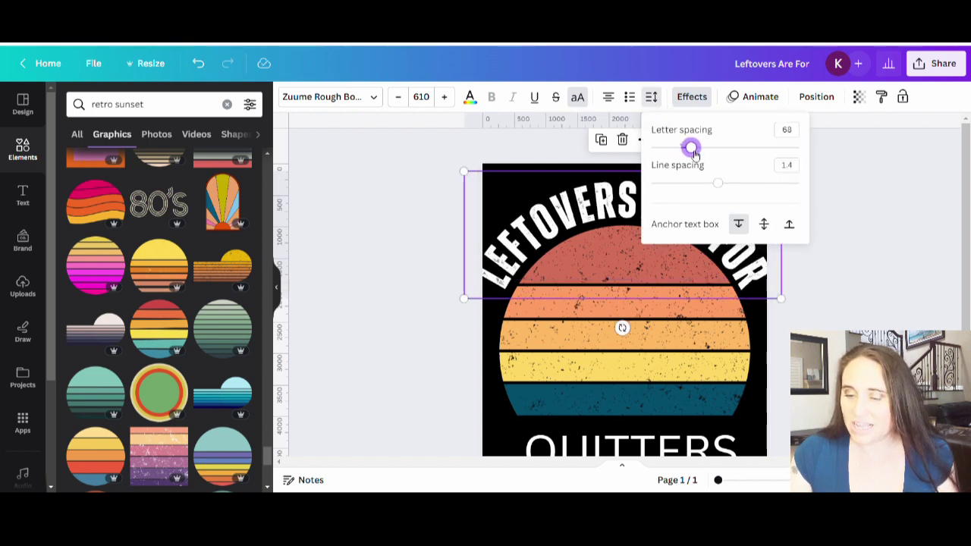
click(858, 283)
click(858, 283)
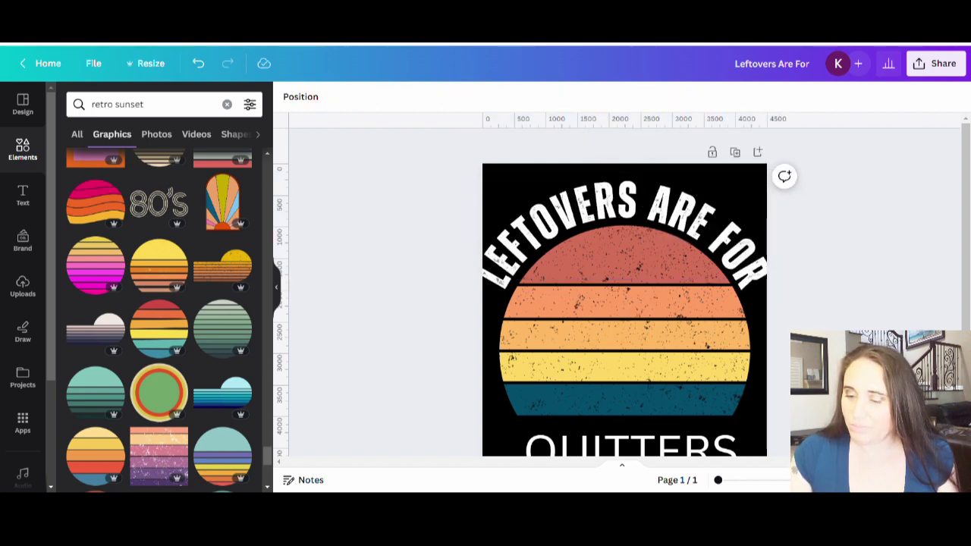
Shrink the heading to size 461, centre it over the sunset, and raise letter spacing to 85.
click(741, 220)
drag(789, 305, 703, 267)
drag(550, 195, 574, 203)
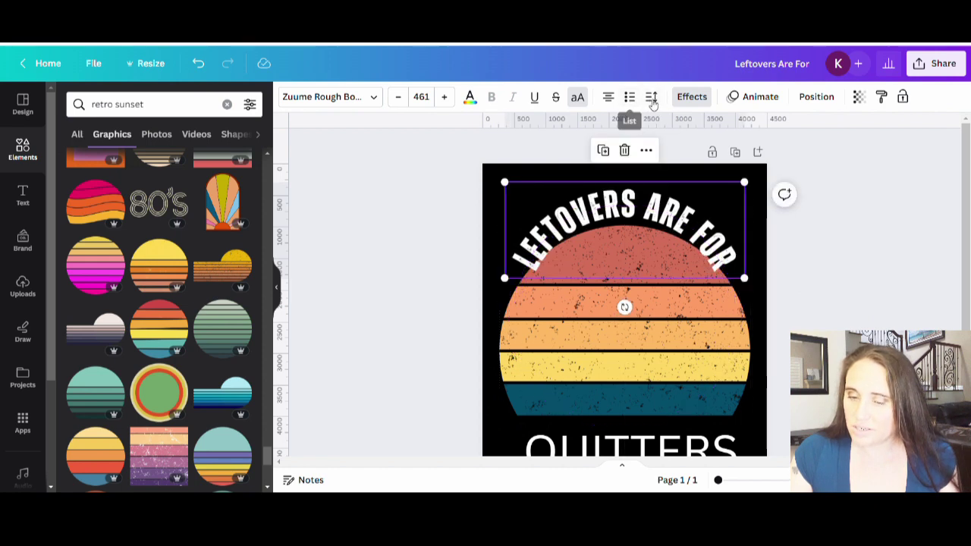
click(651, 96)
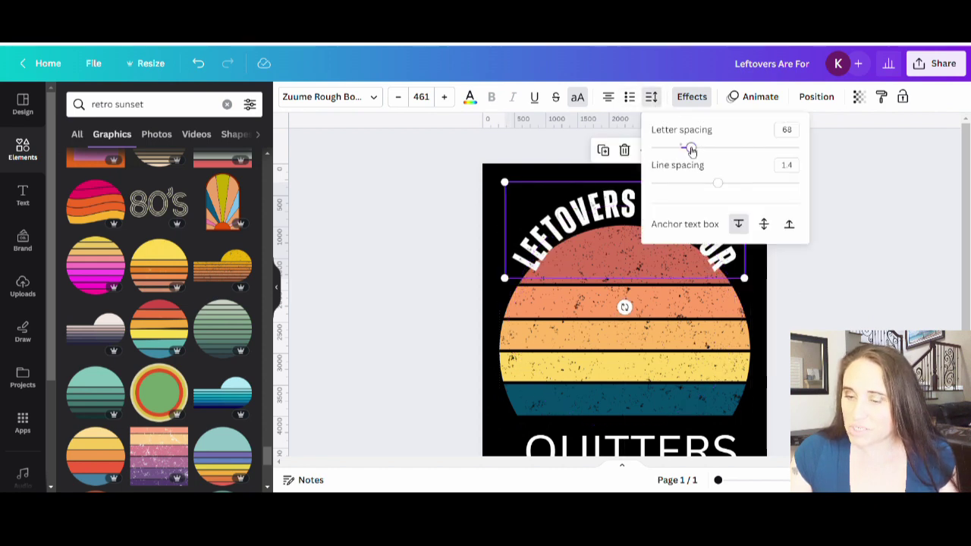
drag(692, 151, 696, 149)
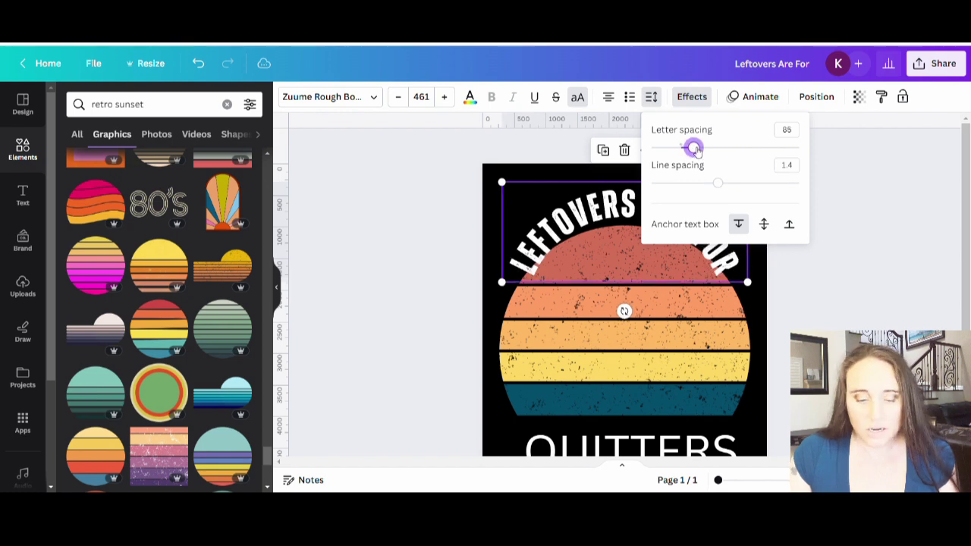
click(880, 258)
Reduce the heading's curve from 77 to 73 and nudge it slightly up-left.
click(692, 96)
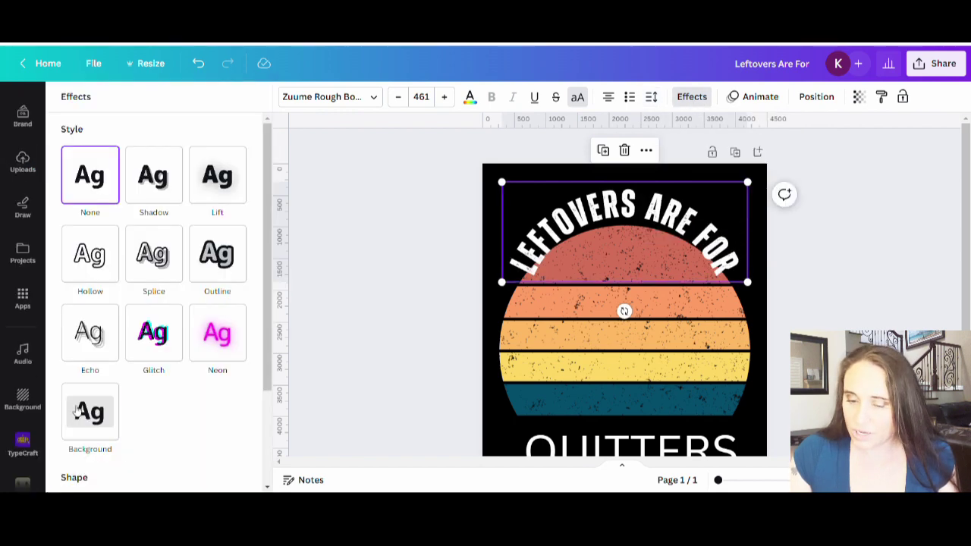
scroll(119, 448, down, 2)
drag(222, 476, 217, 493)
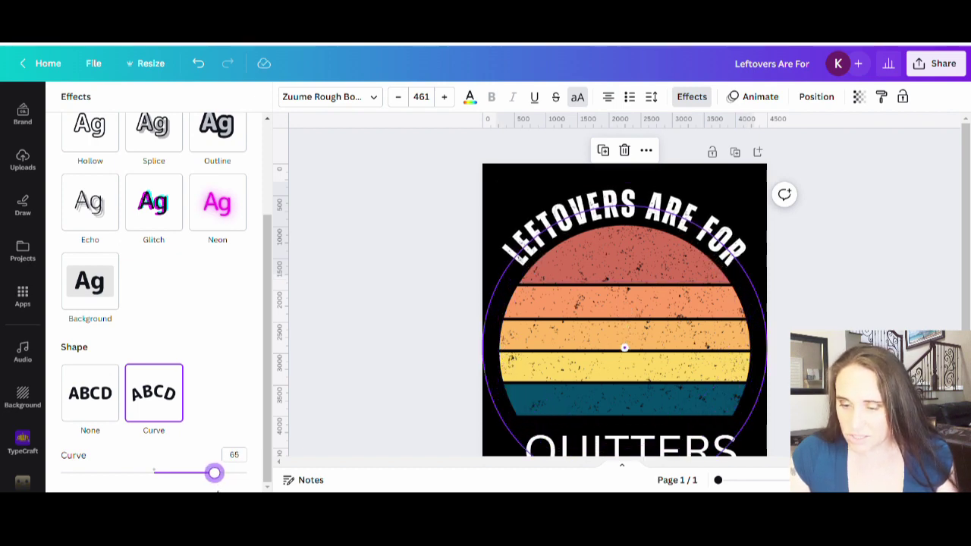
drag(666, 211, 668, 207)
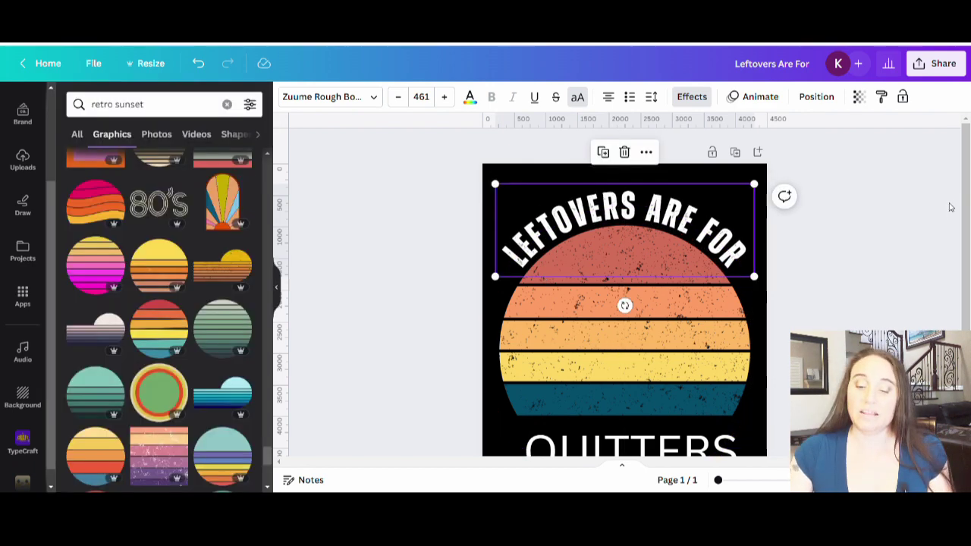
click(931, 213)
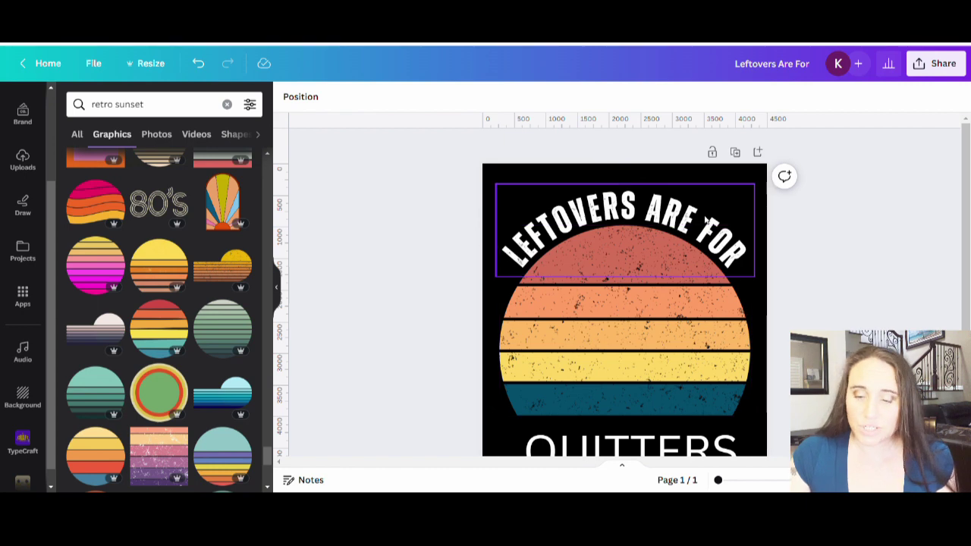
Apply the Zuume Rough Bold font to the QUITTERS text.
click(585, 220)
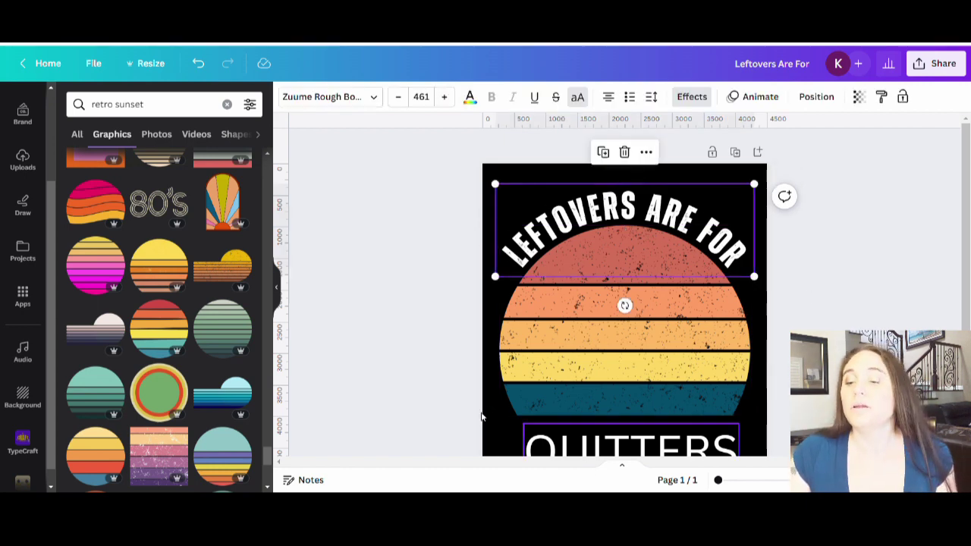
click(393, 288)
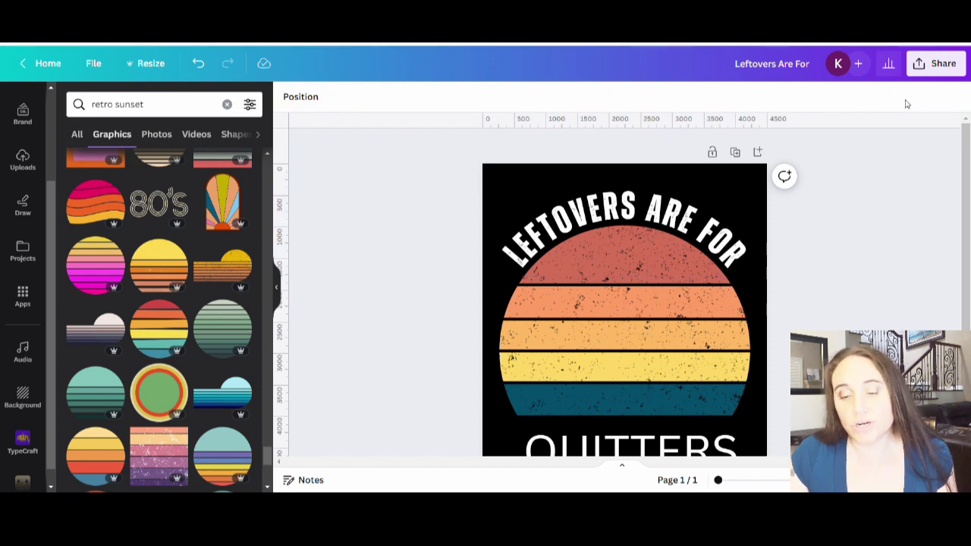
scroll(849, 144, down, 2)
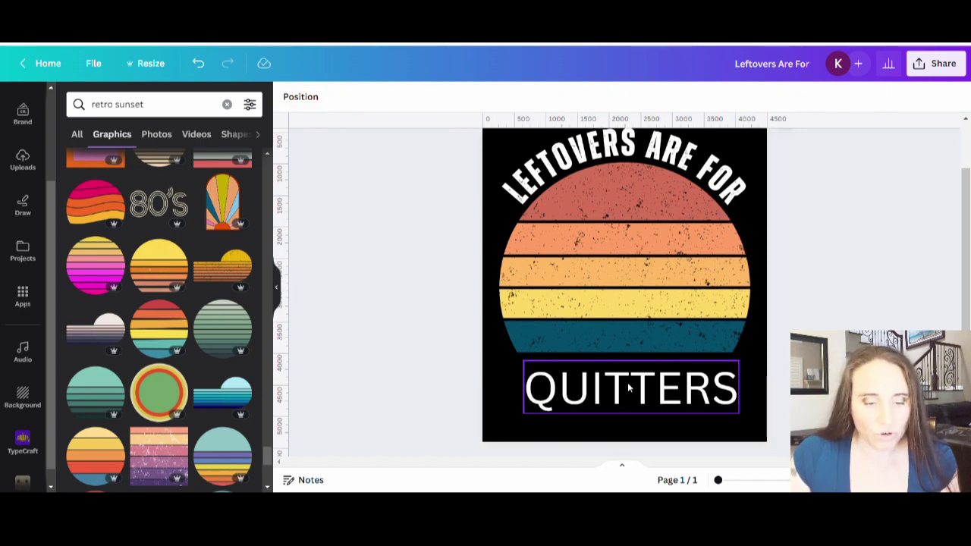
click(628, 387)
click(354, 99)
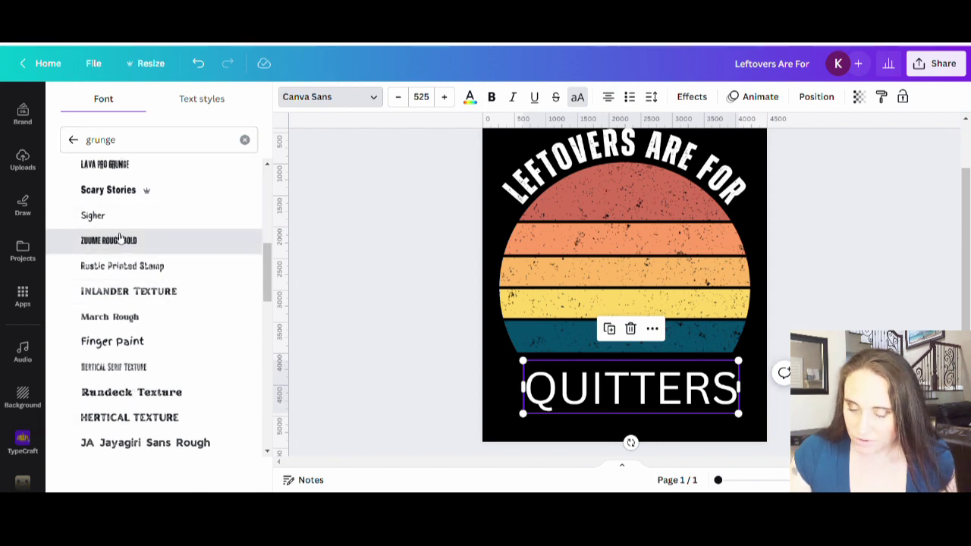
click(152, 240)
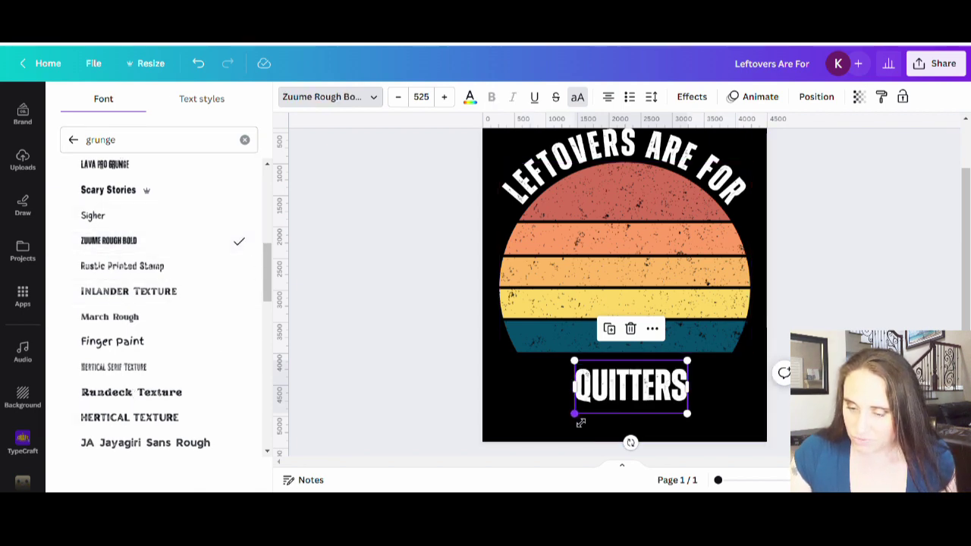
Resize and lower QUITTERS, settling at about size 832 so it fits the page.
drag(574, 413, 510, 443)
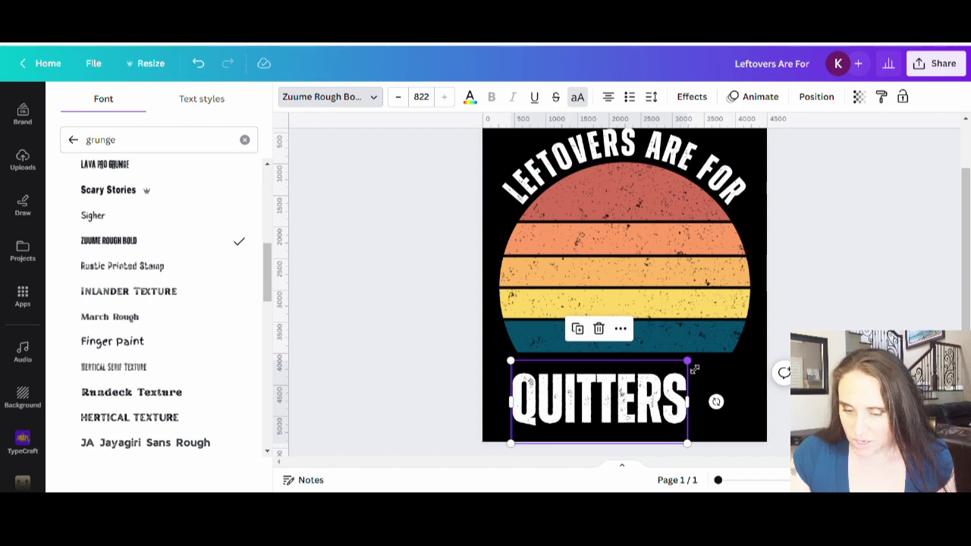
drag(686, 362, 746, 334)
drag(686, 392, 691, 403)
scroll(786, 253, up, 1)
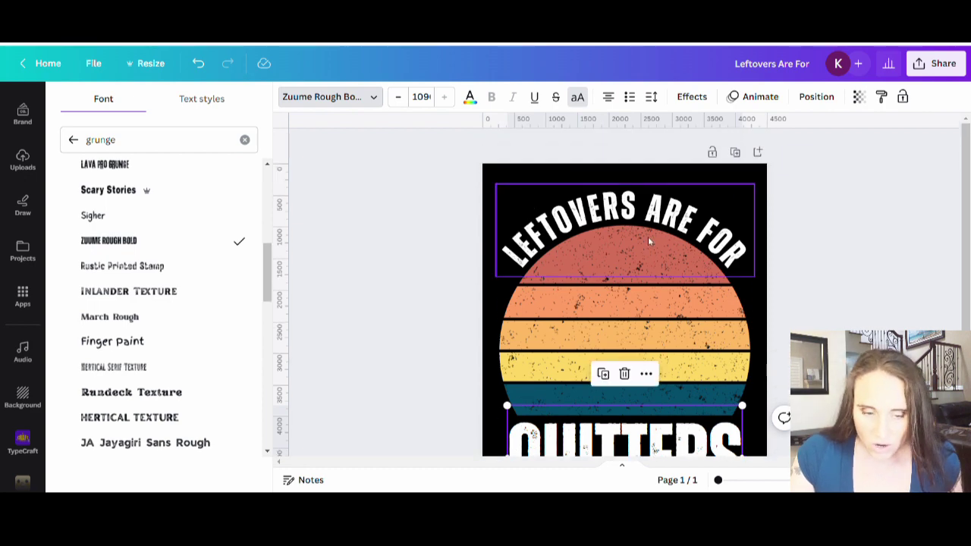
scroll(629, 431, down, 2)
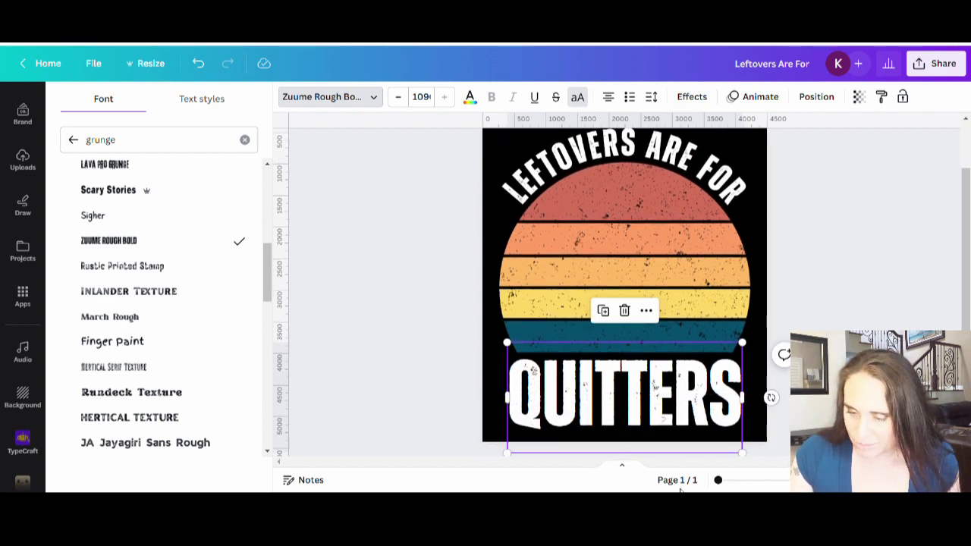
scroll(681, 486, down, 2)
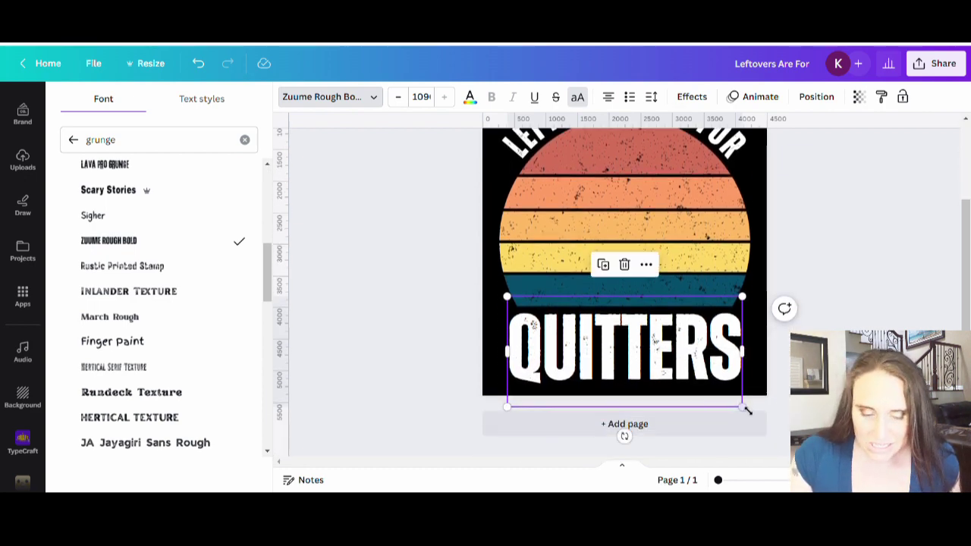
drag(741, 407, 687, 381)
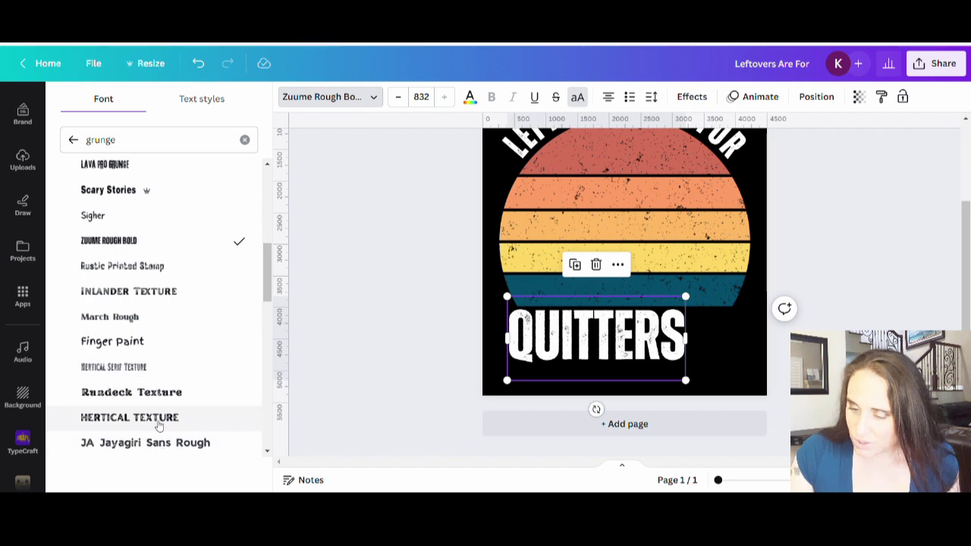
Try the Hertical Texture font on QUITTERS and rescale it to fit on one line.
click(162, 419)
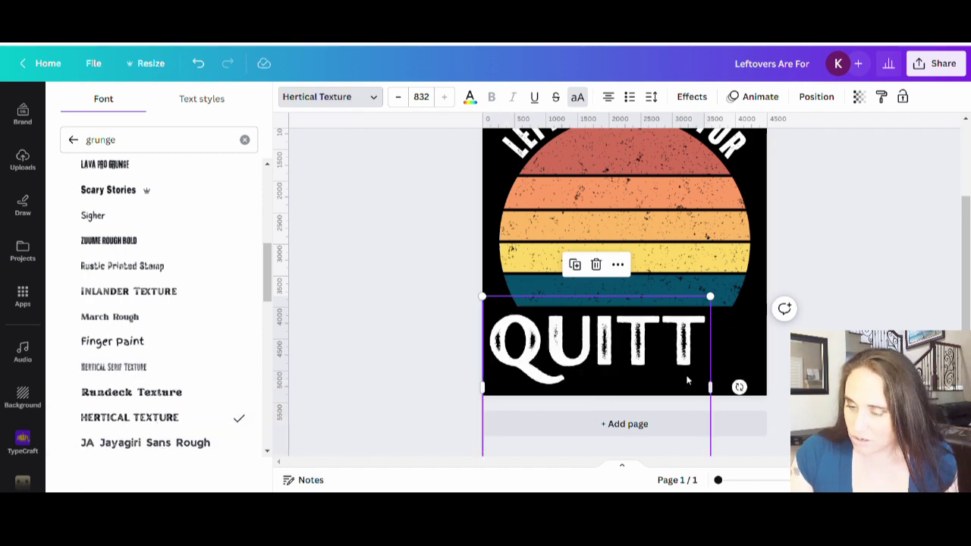
drag(713, 389, 868, 338)
drag(869, 380, 761, 354)
scroll(778, 353, up, 2)
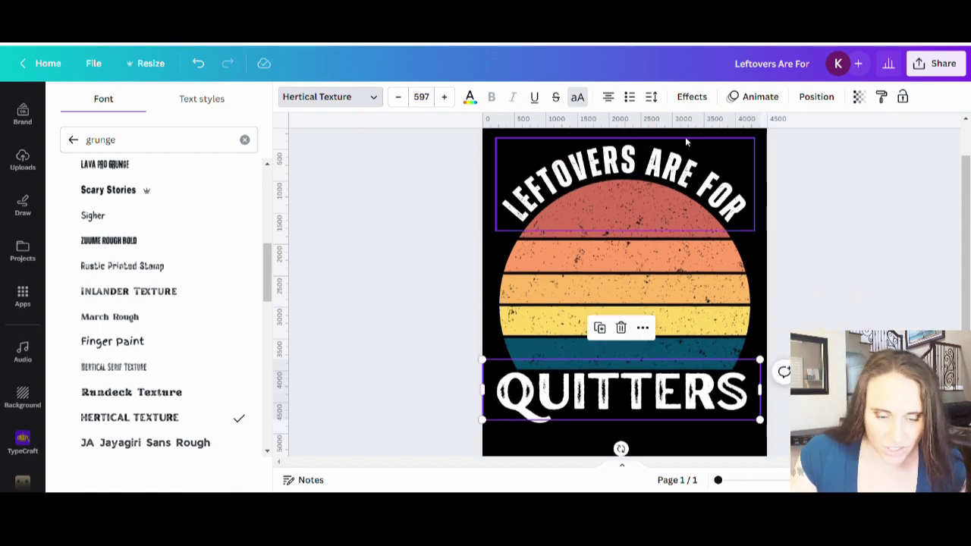
scroll(174, 371, down, 3)
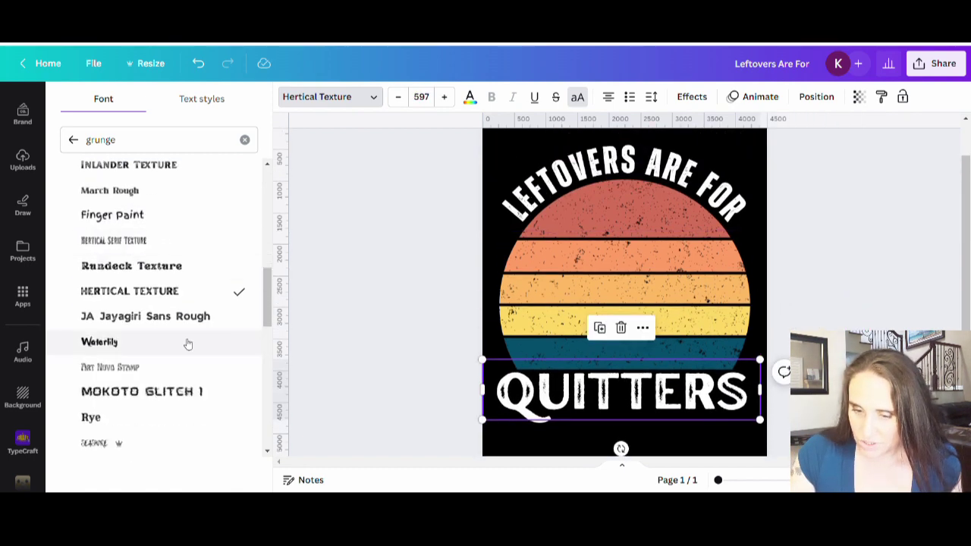
Test JA Jayagiri Sans Rough, Intro Rust G Base2Line and Intro Rust Baseline fonts on QUITTERS.
click(168, 316)
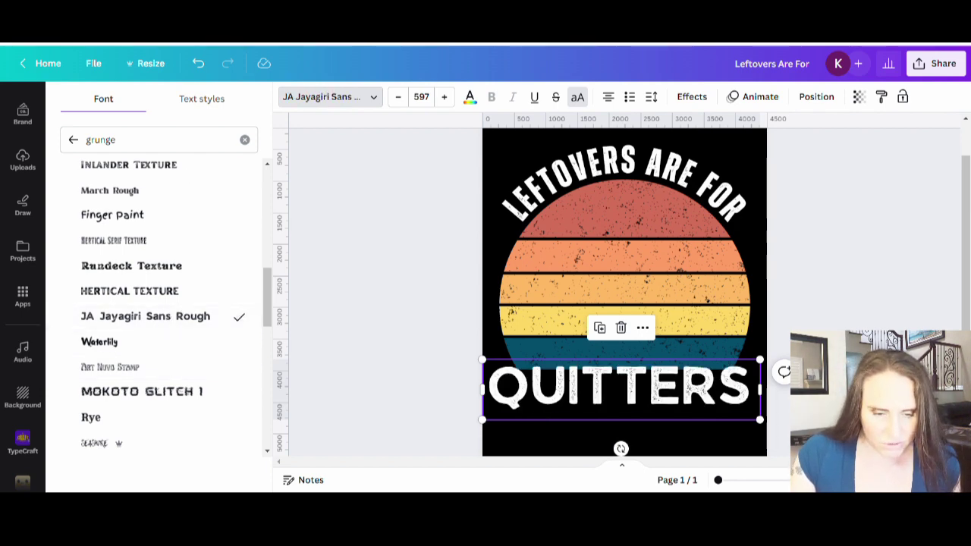
scroll(176, 404, down, 5)
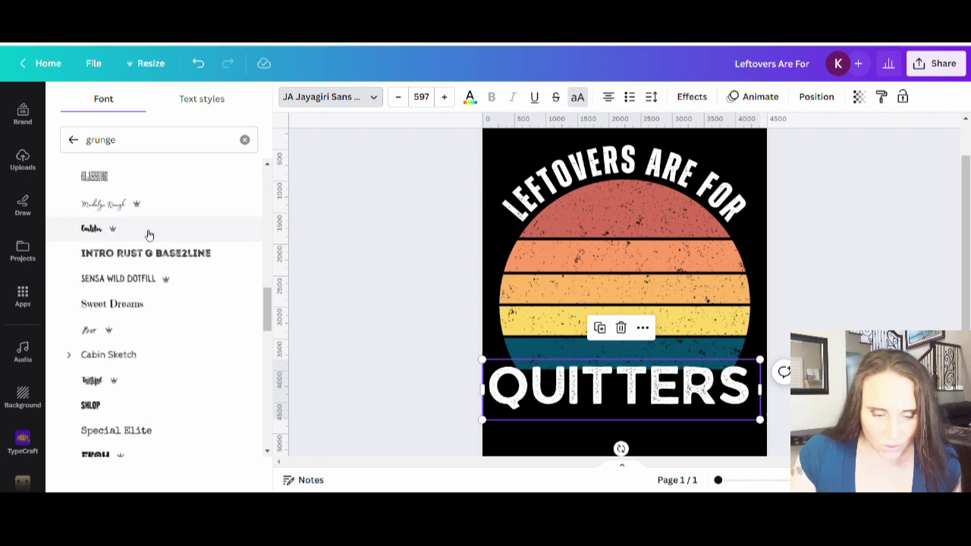
click(152, 255)
scroll(198, 292, down, 2)
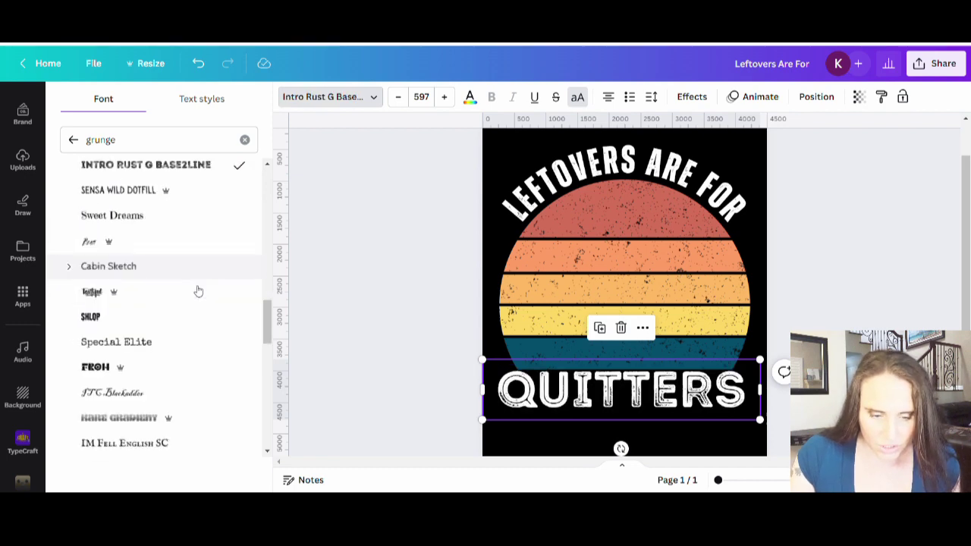
scroll(198, 292, down, 3)
scroll(159, 280, down, 2)
click(174, 290)
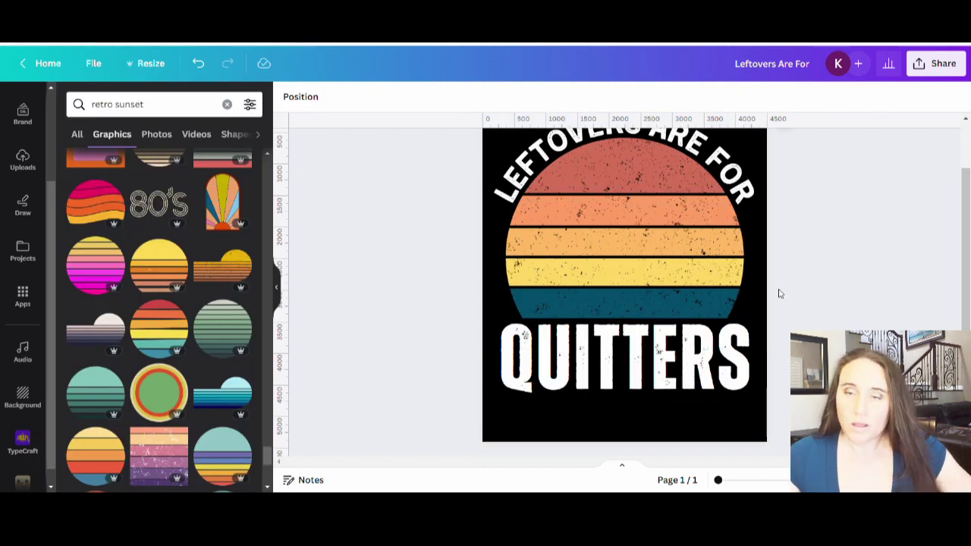
scroll(779, 293, up, 1)
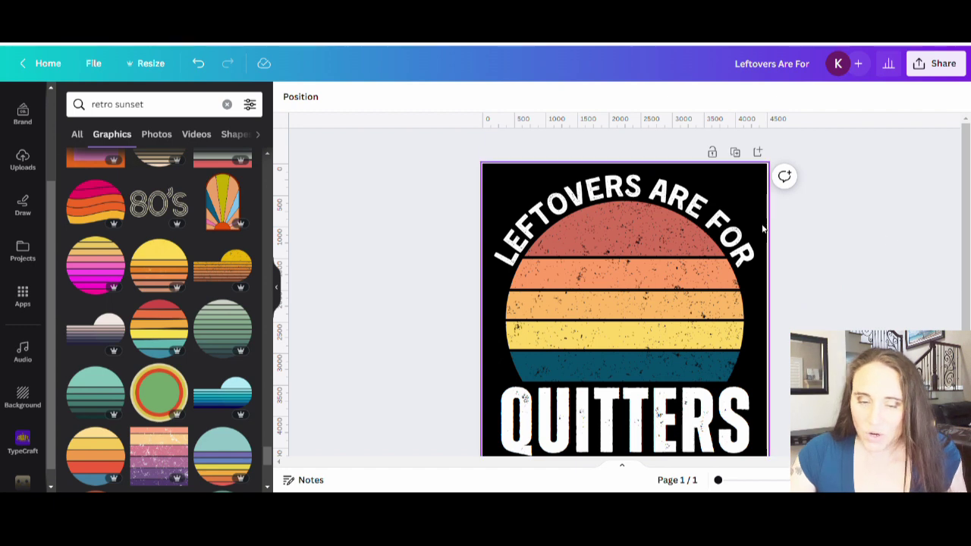
click(730, 227)
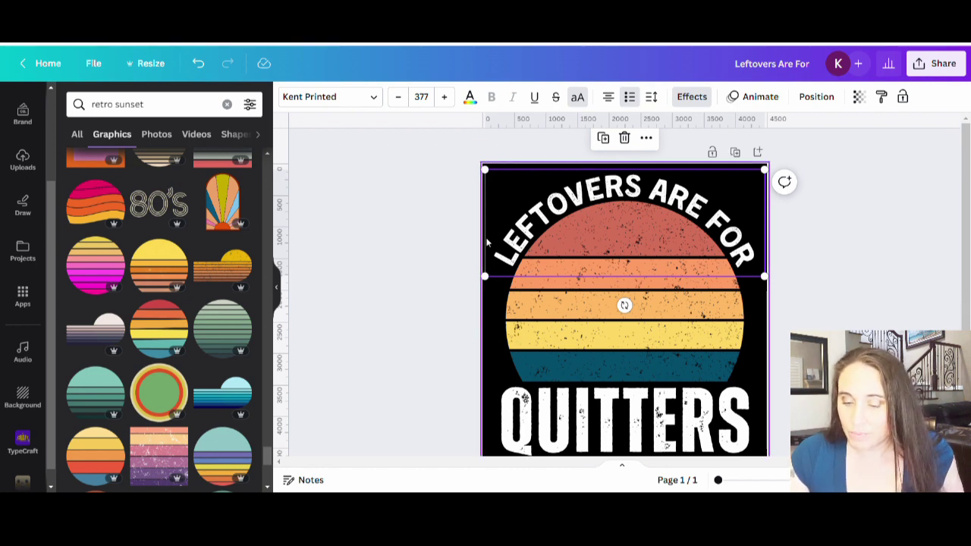
click(657, 434)
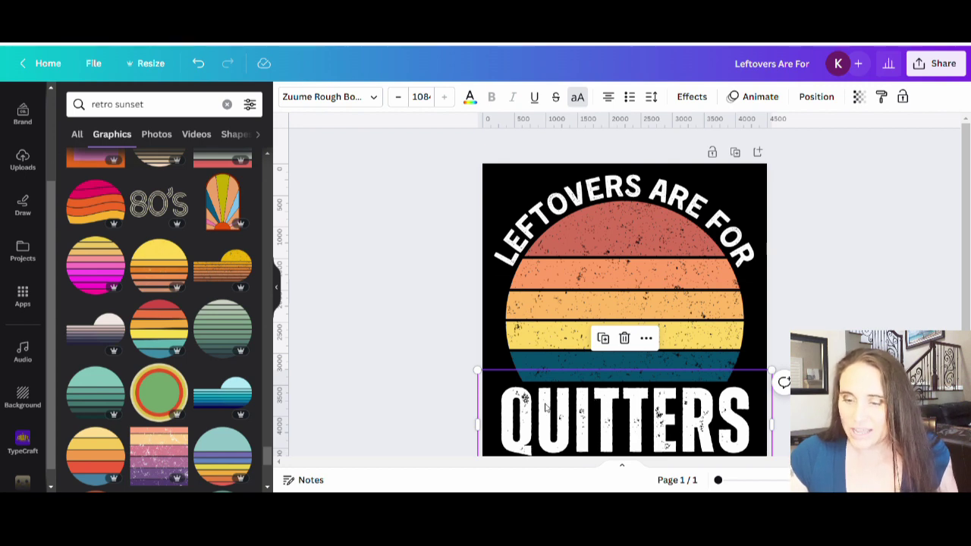
scroll(683, 429, down, 1)
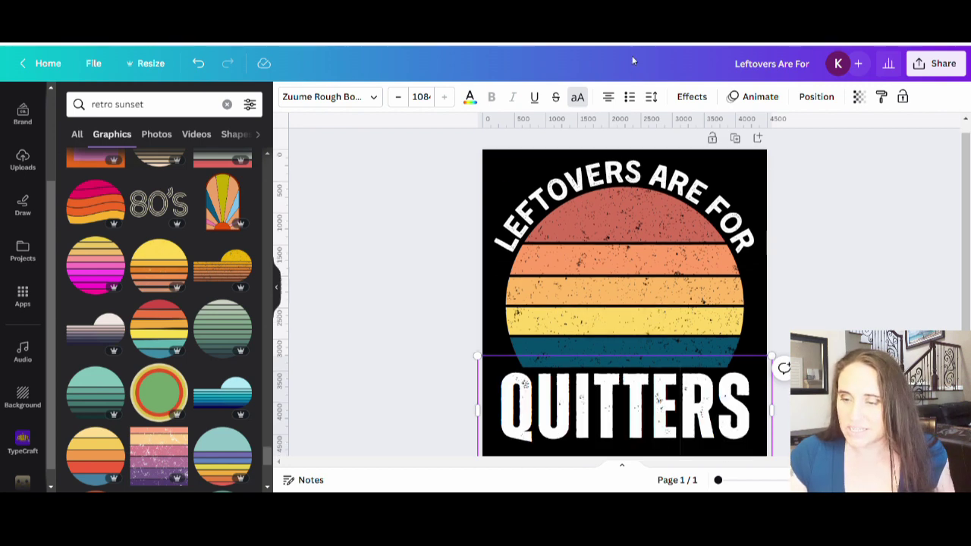
click(653, 99)
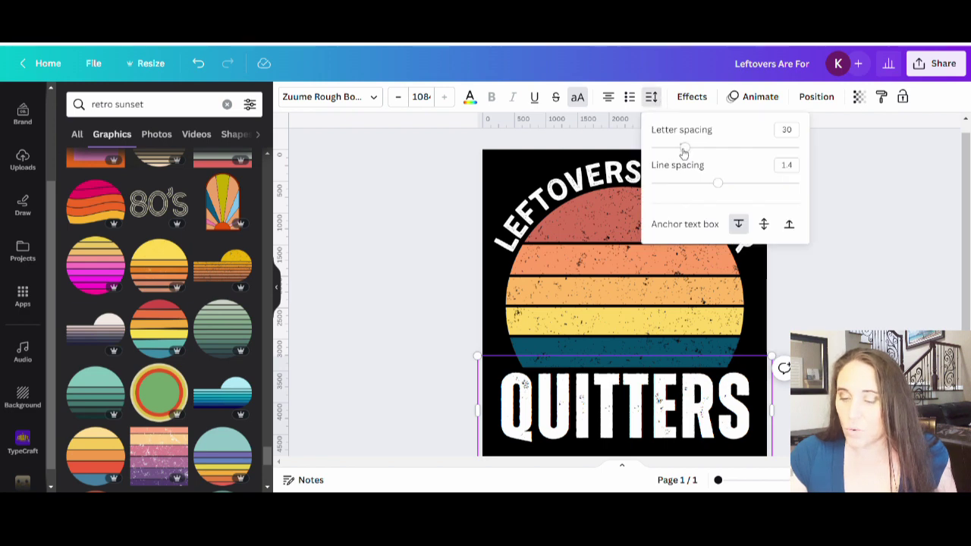
click(804, 325)
click(807, 322)
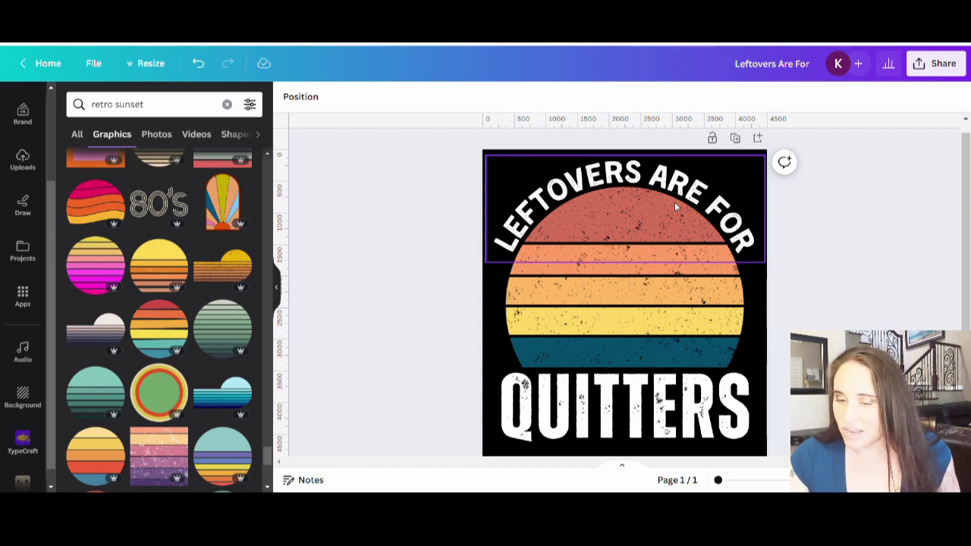
Colour LEFTOVERS ARE FOR with the sunset's yellow stripe (#FFD863) using the eyedropper.
click(698, 188)
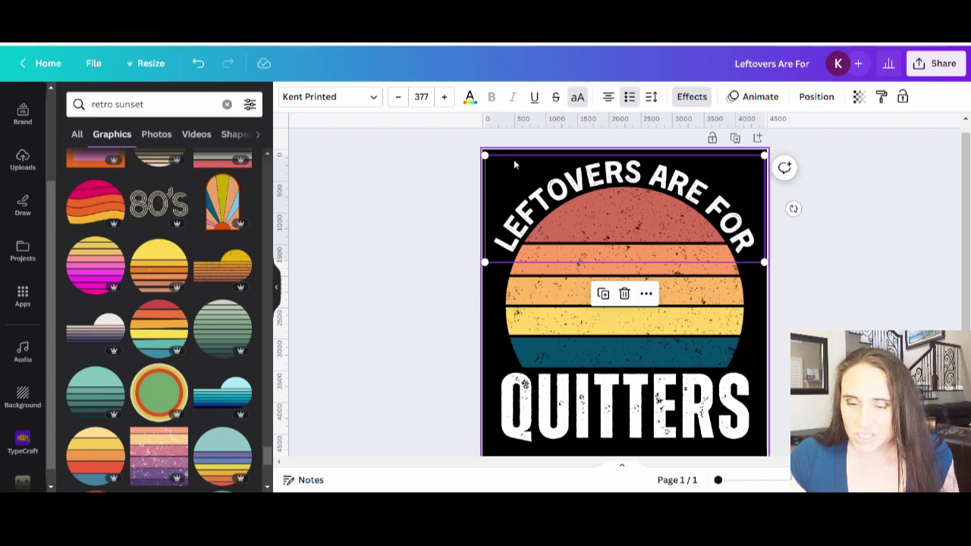
click(470, 98)
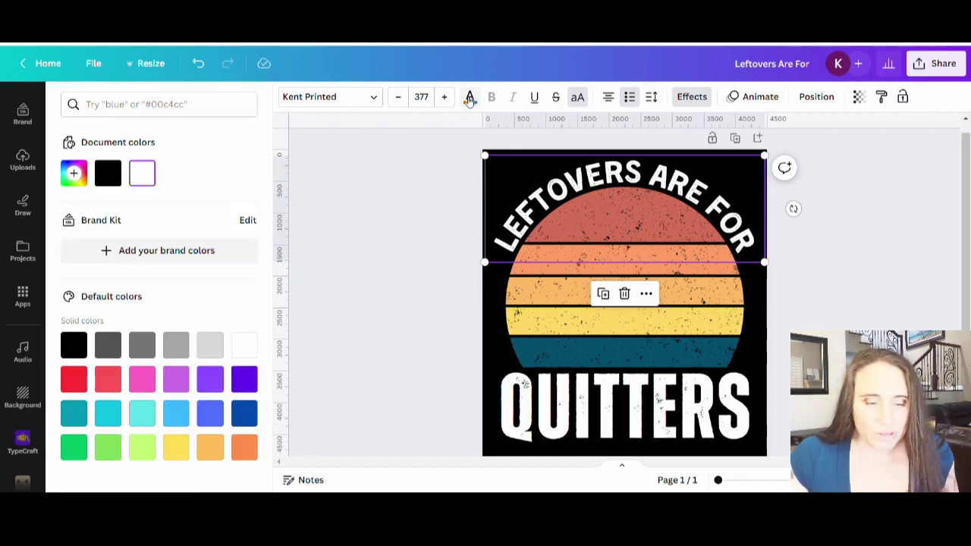
click(74, 174)
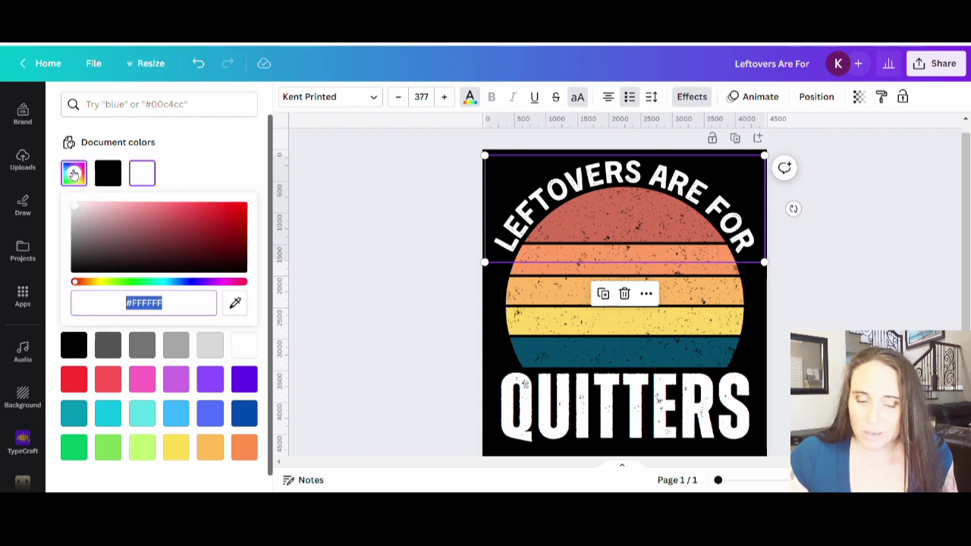
click(235, 303)
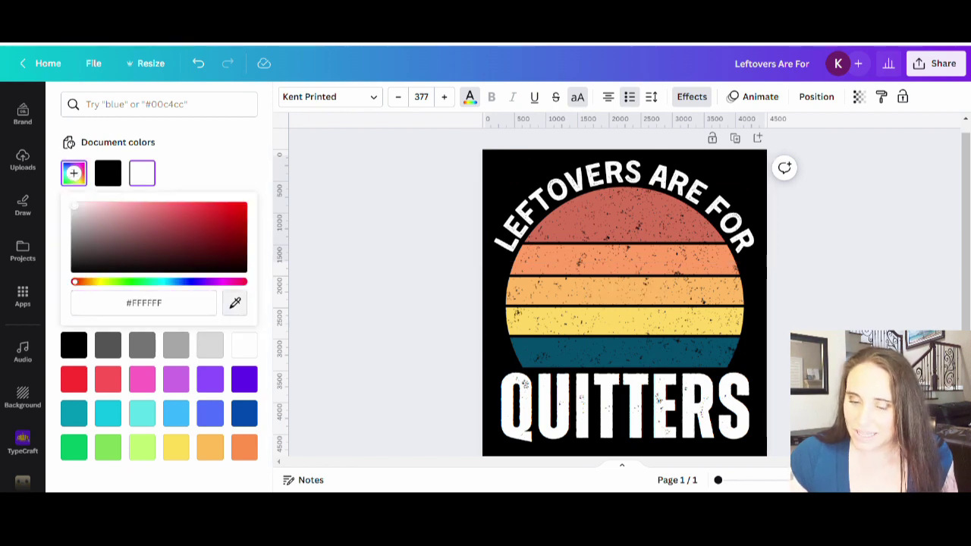
click(578, 305)
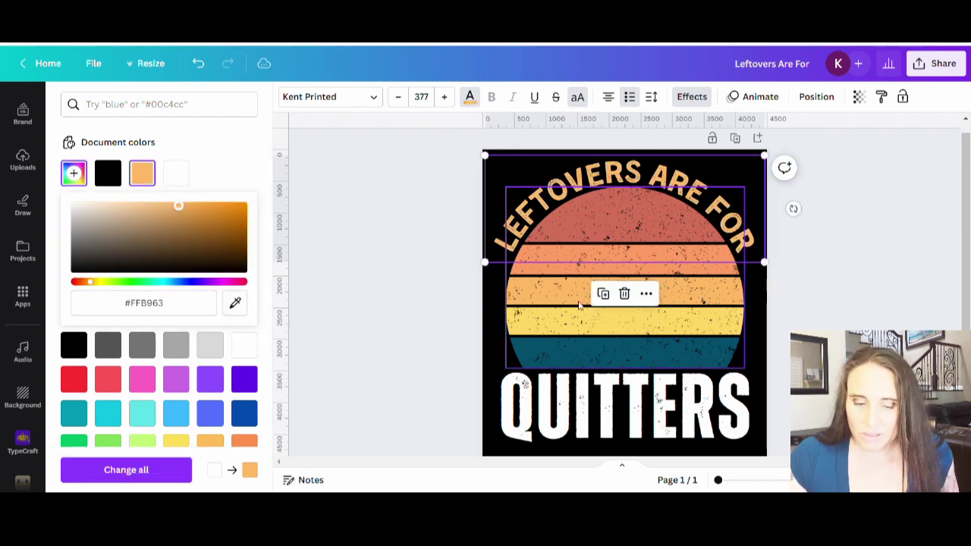
click(237, 303)
click(535, 328)
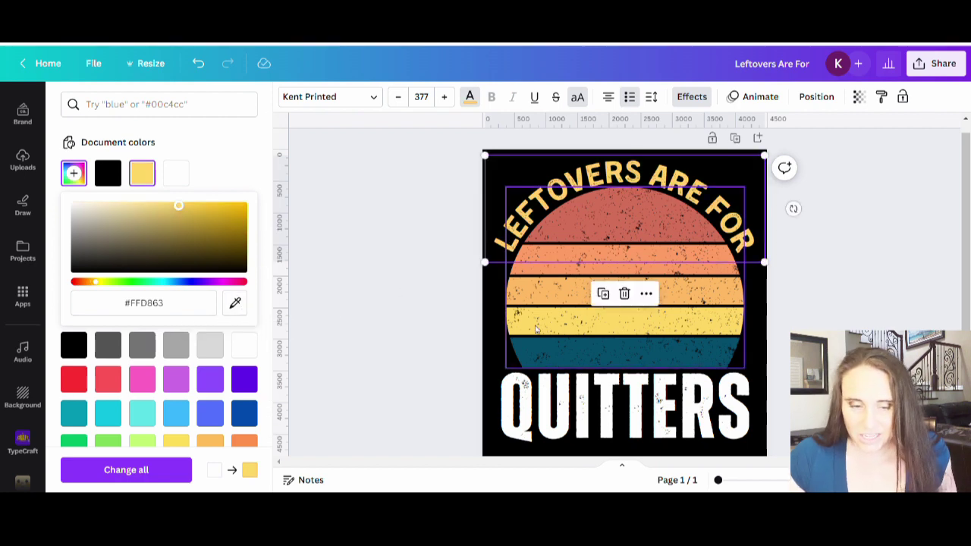
Apply the same #FFD863 yellow swatch to QUITTERS.
click(535, 402)
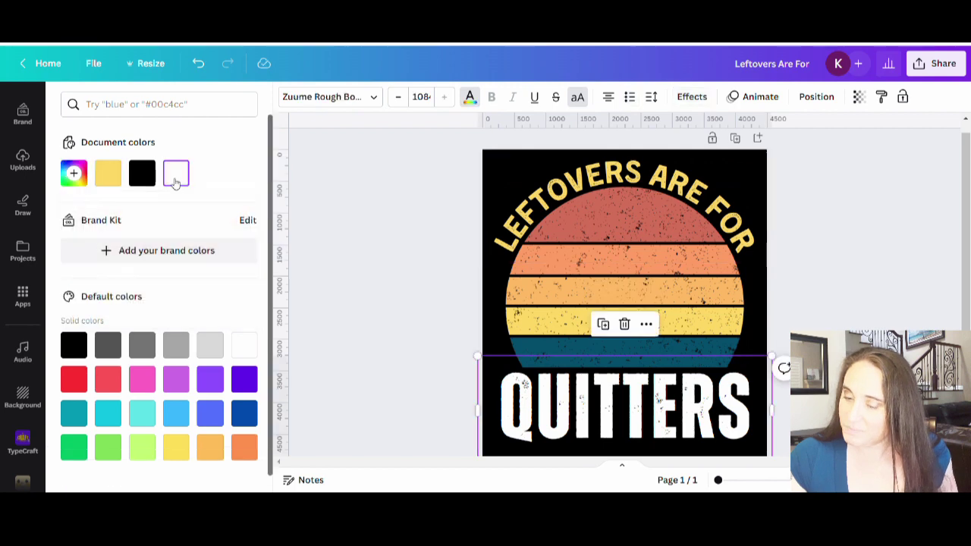
click(108, 173)
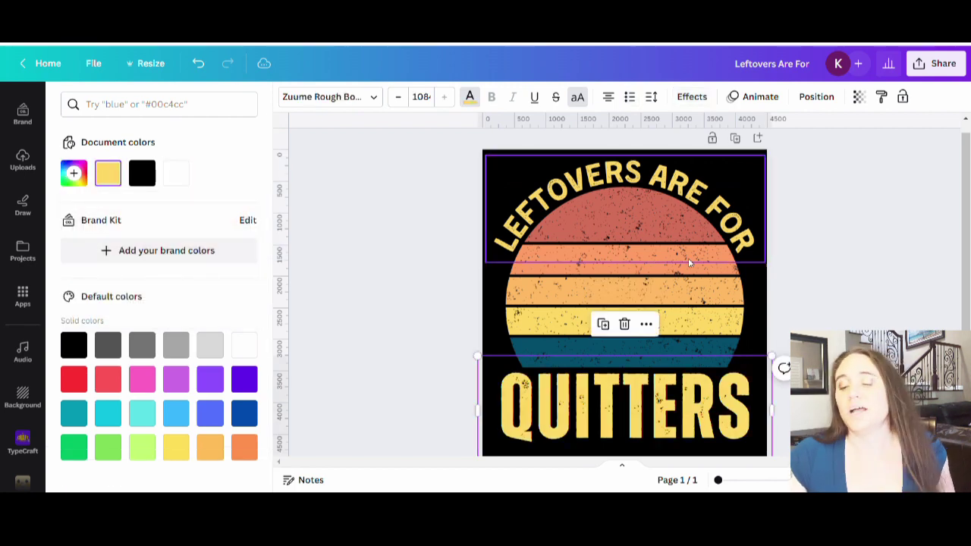
click(840, 284)
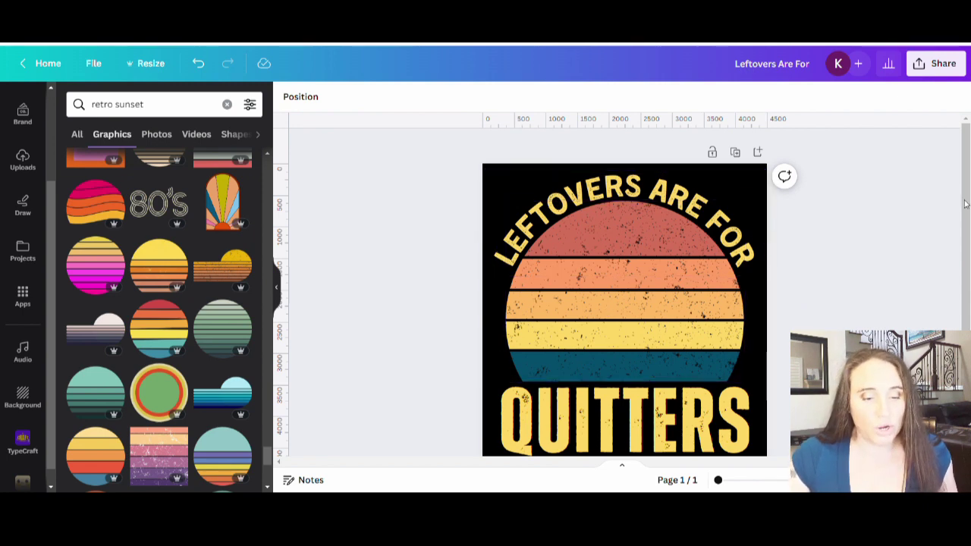
Replace the retro sunset element search with 'turkey dinner' in Elements.
click(26, 161)
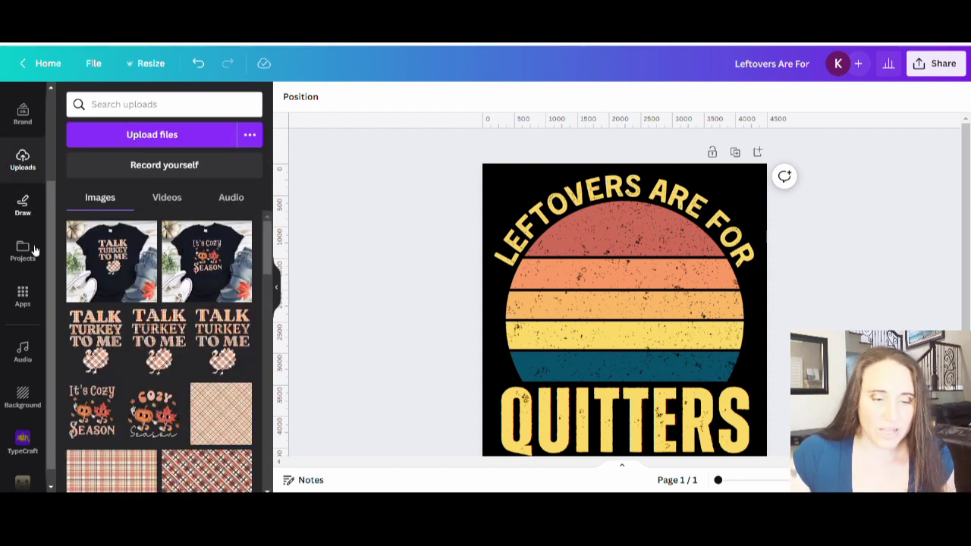
scroll(34, 254, up, 3)
click(20, 157)
click(129, 103)
key(ctrl+a)
text(turke)
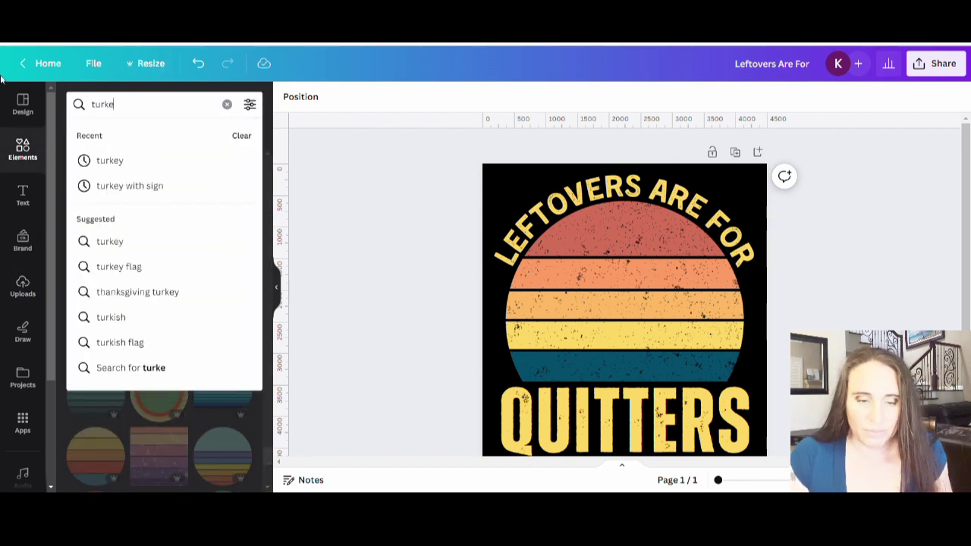
text(y dinner)
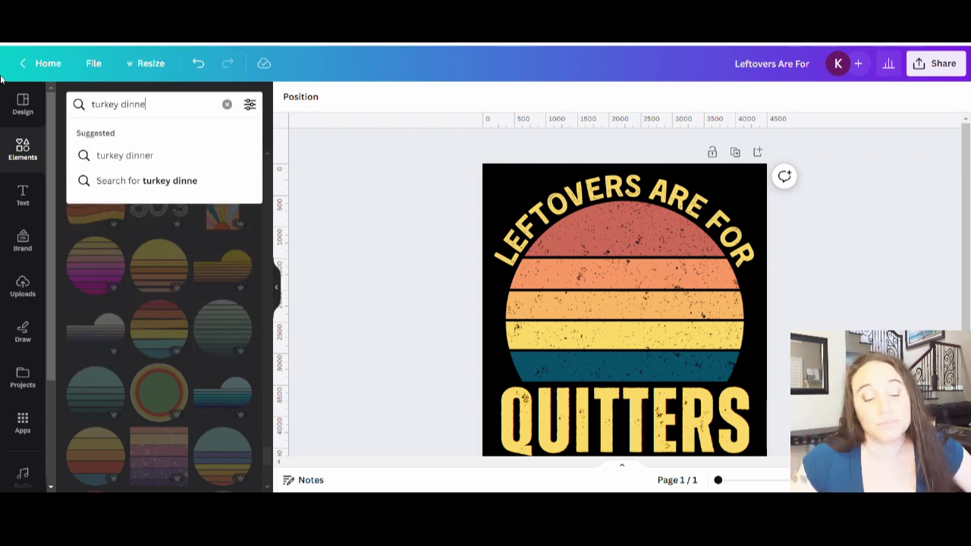
key(Return)
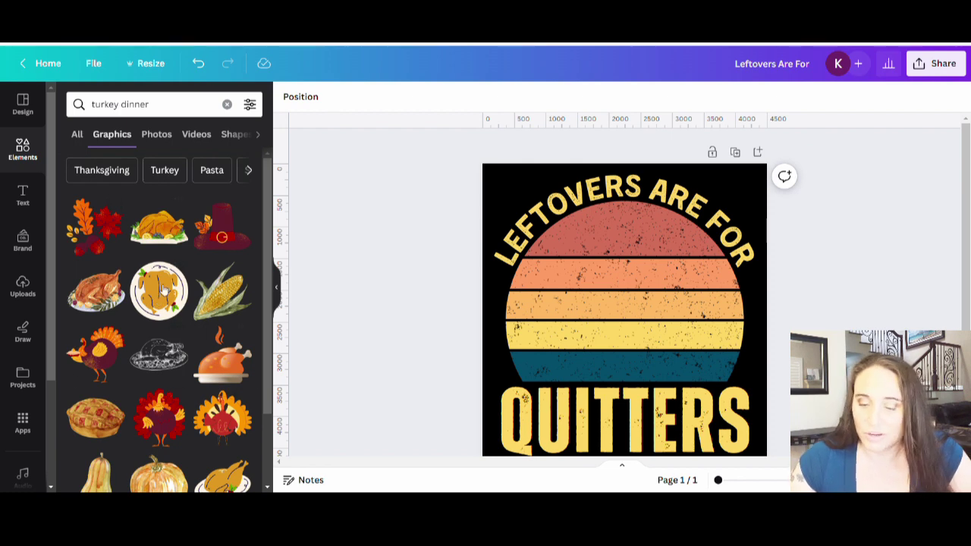
Add the watercolour roast turkey platter and move it up over the sunset.
click(148, 237)
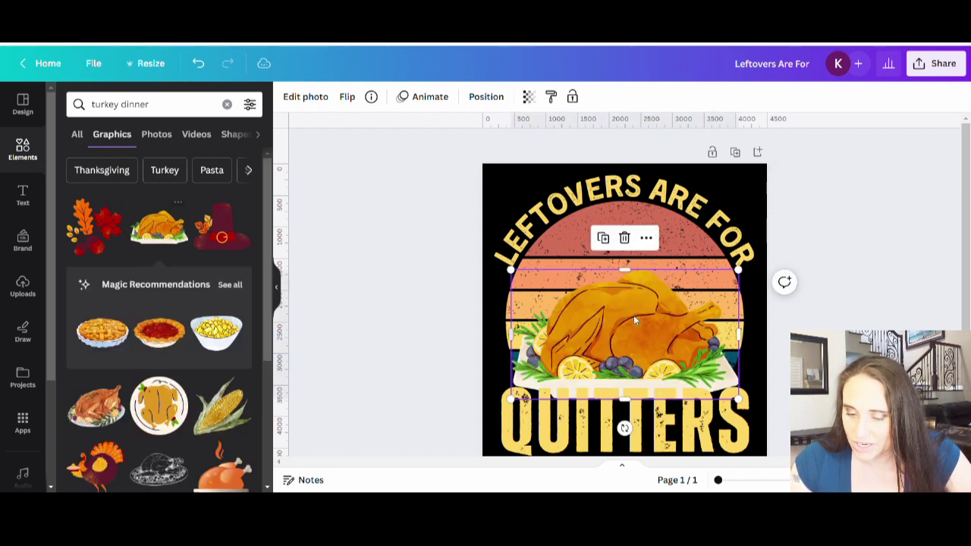
drag(629, 356, 629, 324)
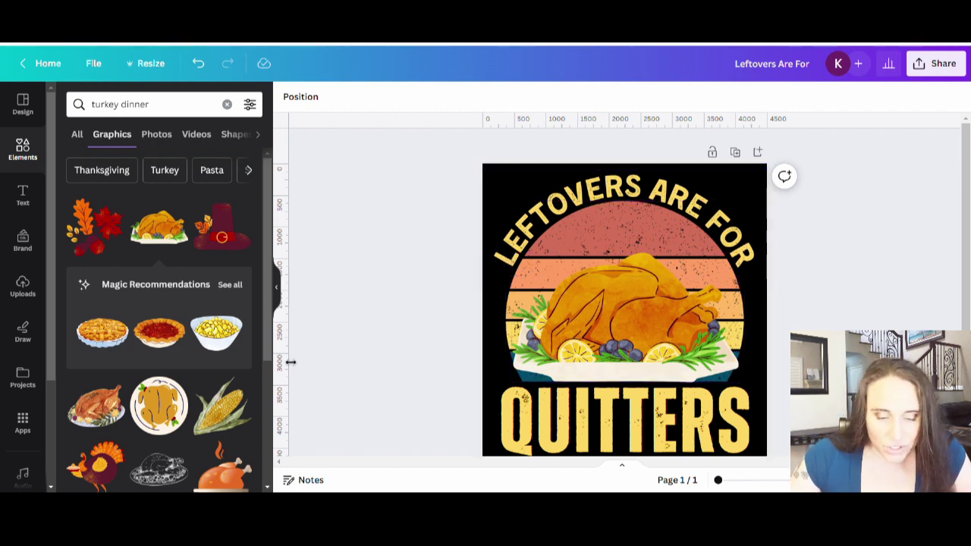
scroll(155, 339, down, 1)
scroll(154, 339, down, 1)
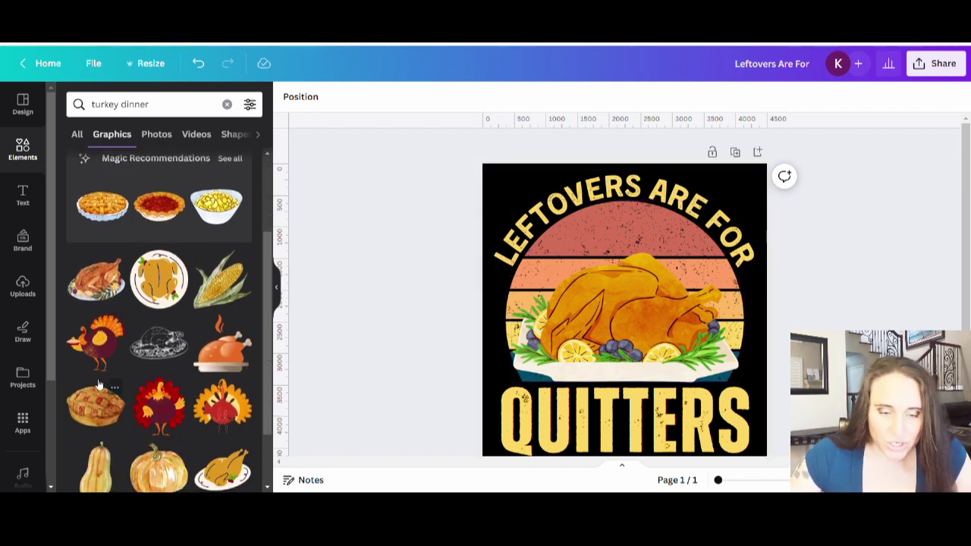
scroll(138, 294, down, 1)
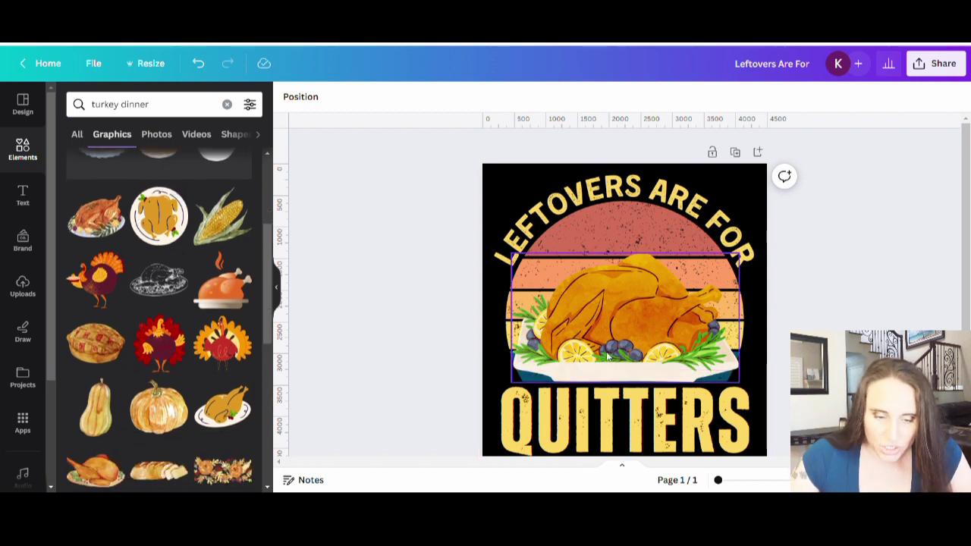
scroll(159, 318, down, 5)
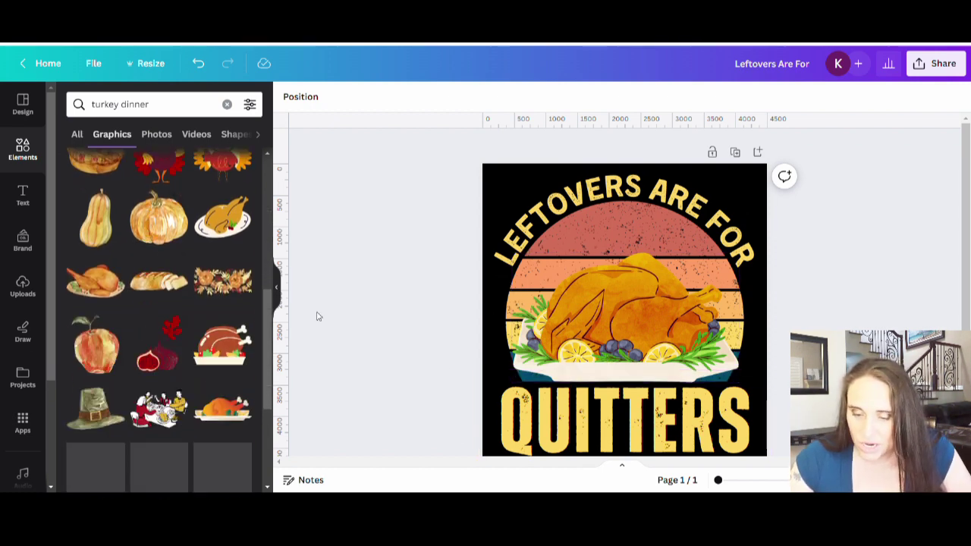
Park the turkey platter at the page bottom, then trial and remove a plated roast turkey.
scroll(847, 310, down, 1)
drag(615, 266, 614, 442)
click(221, 218)
drag(677, 268, 258, 335)
Trial the reddish watercolour turkey platter graphic and reposition it.
scroll(151, 325, up, 5)
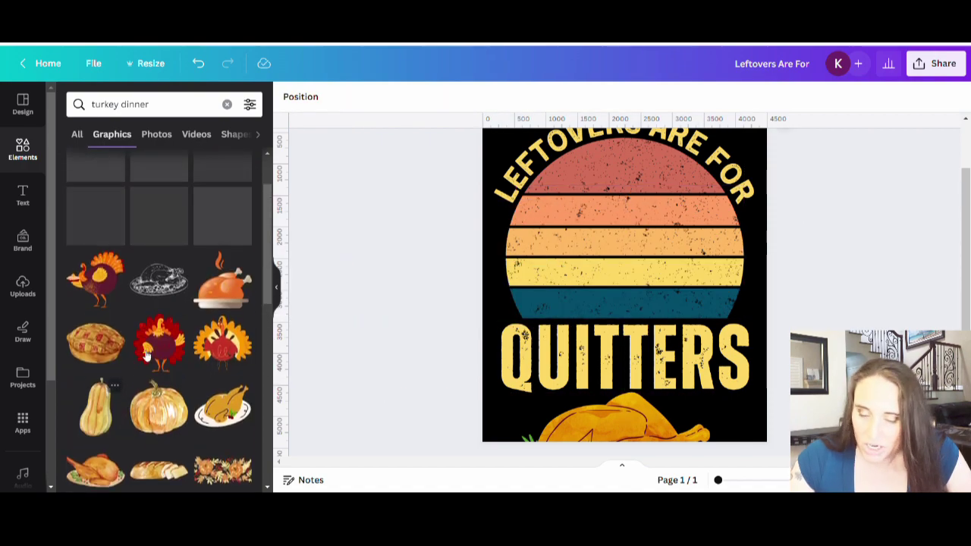
click(109, 231)
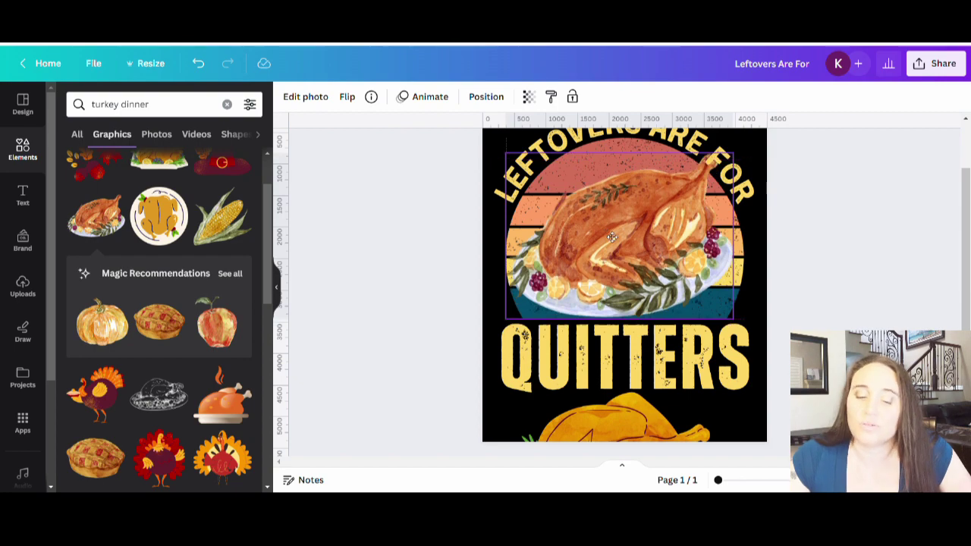
drag(611, 237, 362, 277)
scroll(158, 310, down, 3)
scroll(158, 309, down, 8)
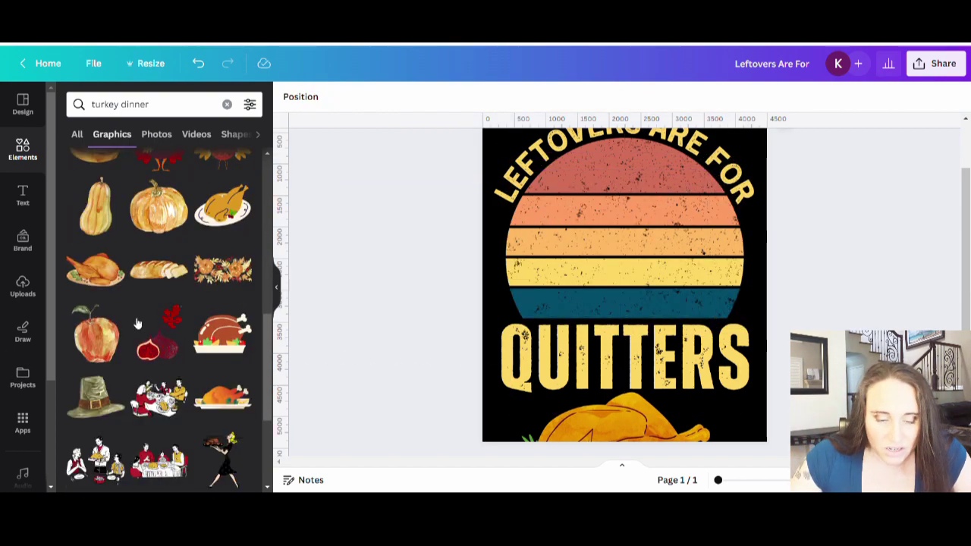
scroll(168, 300, down, 5)
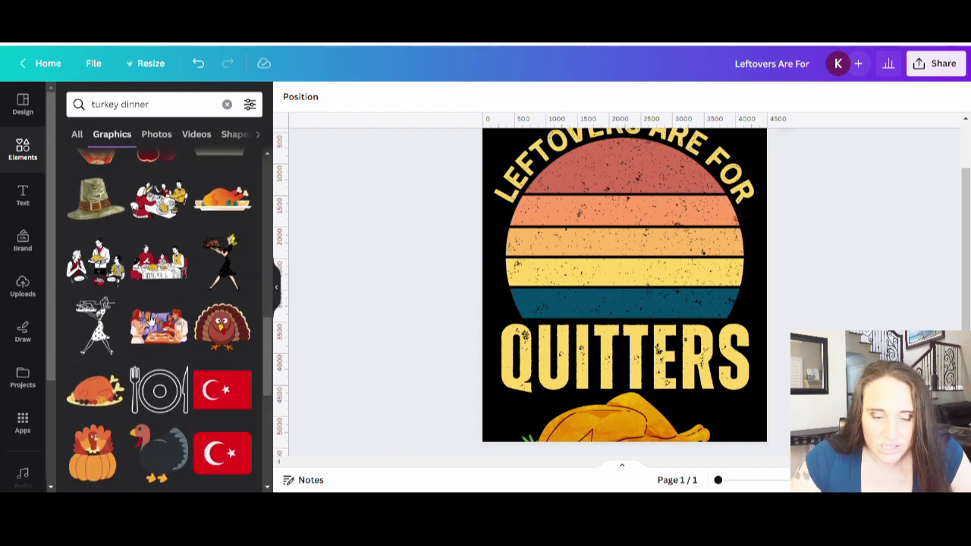
scroll(168, 300, down, 5)
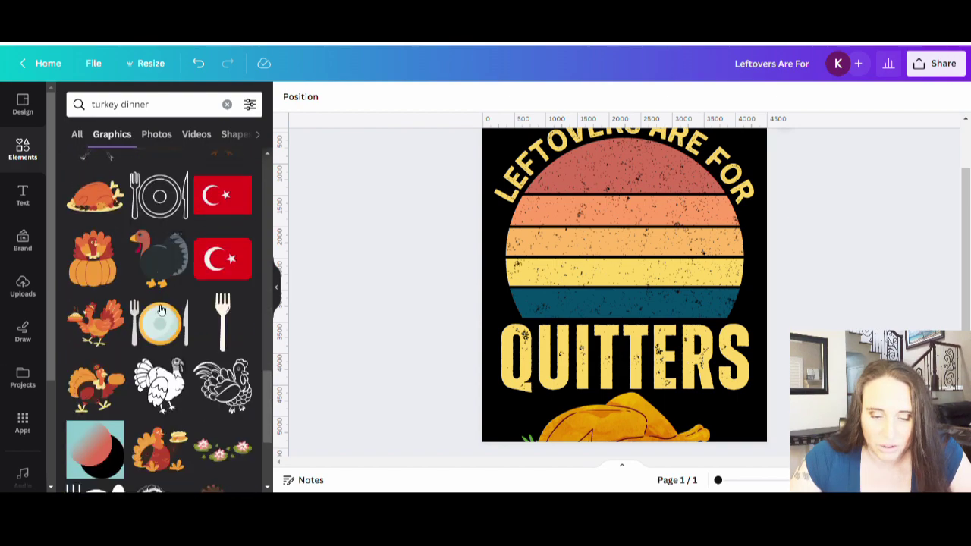
scroll(170, 323, down, 6)
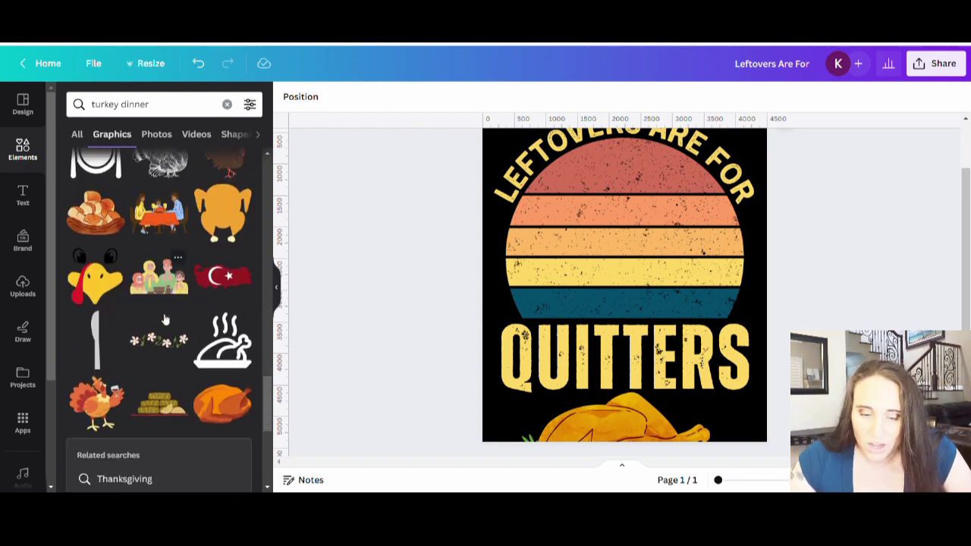
scroll(107, 282, down, 2)
drag(223, 319, 614, 286)
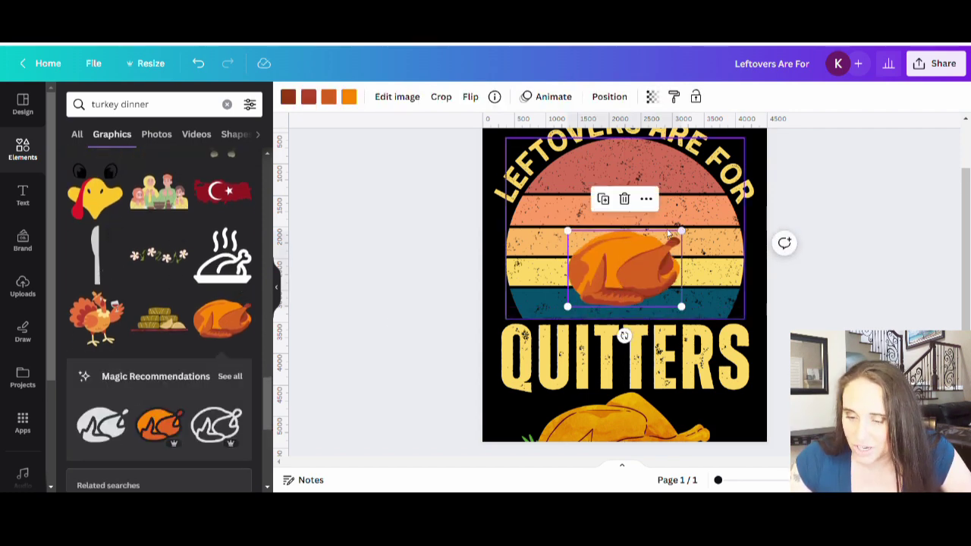
drag(681, 231, 758, 163)
drag(587, 290, 540, 316)
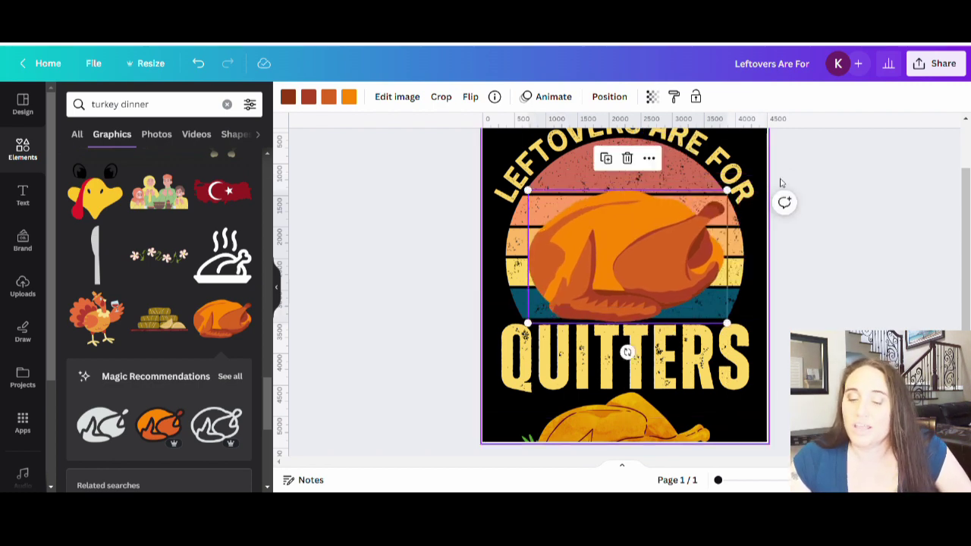
scroll(710, 321, down, 1)
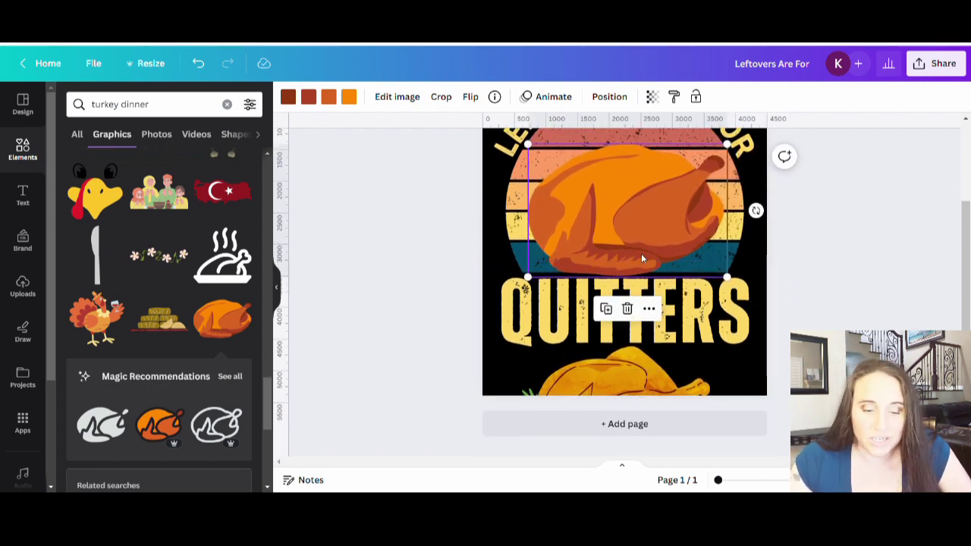
key(Delete)
scroll(152, 334, down, 1)
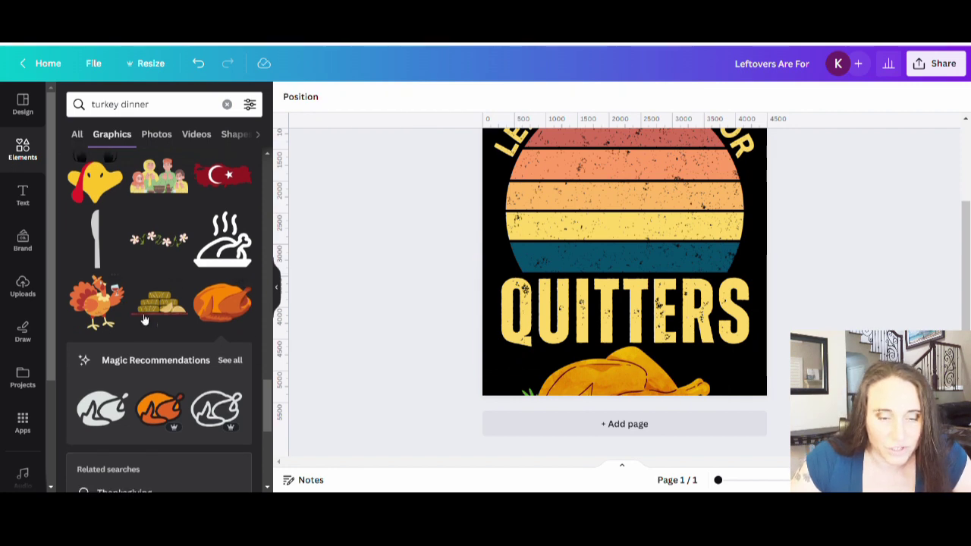
scroll(144, 320, down, 10)
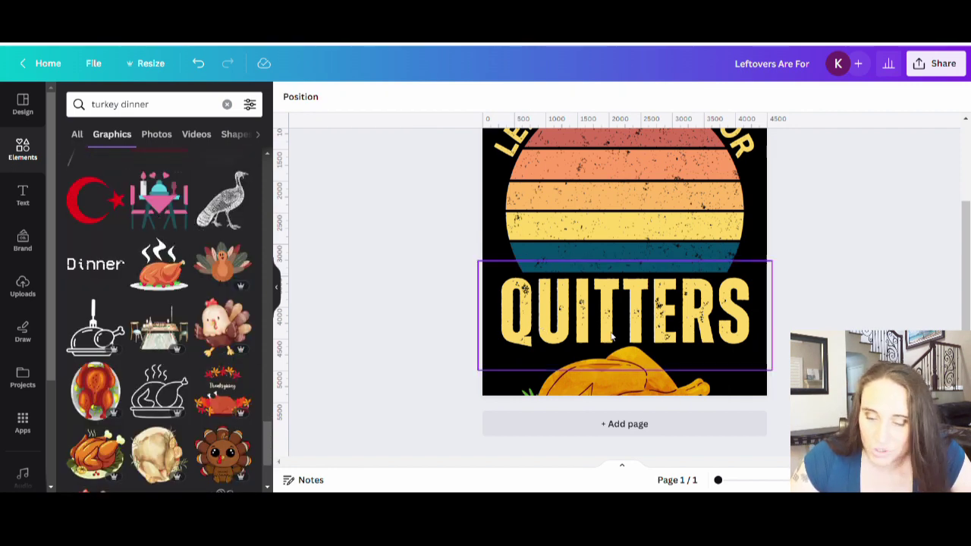
click(102, 395)
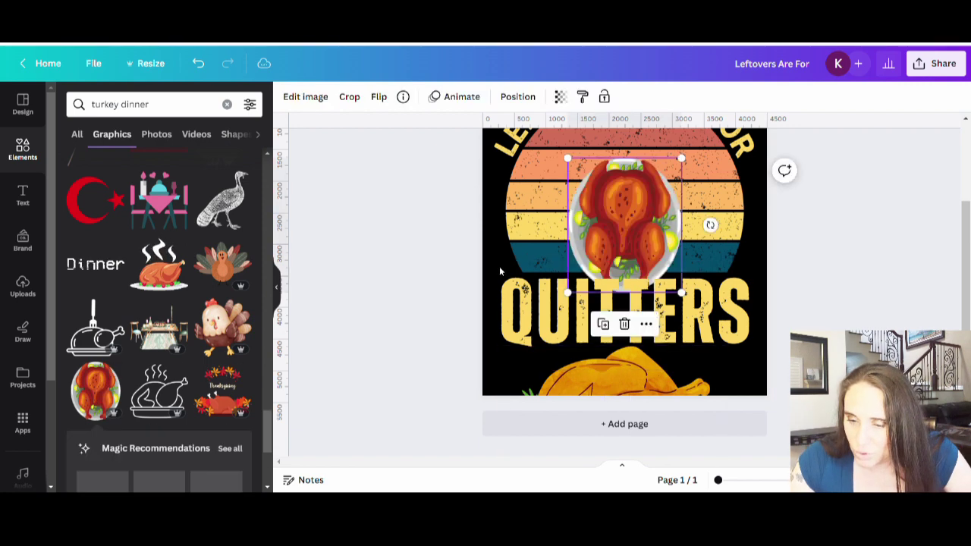
drag(651, 287, 712, 285)
drag(633, 242, 618, 226)
scroll(644, 221, up, 2)
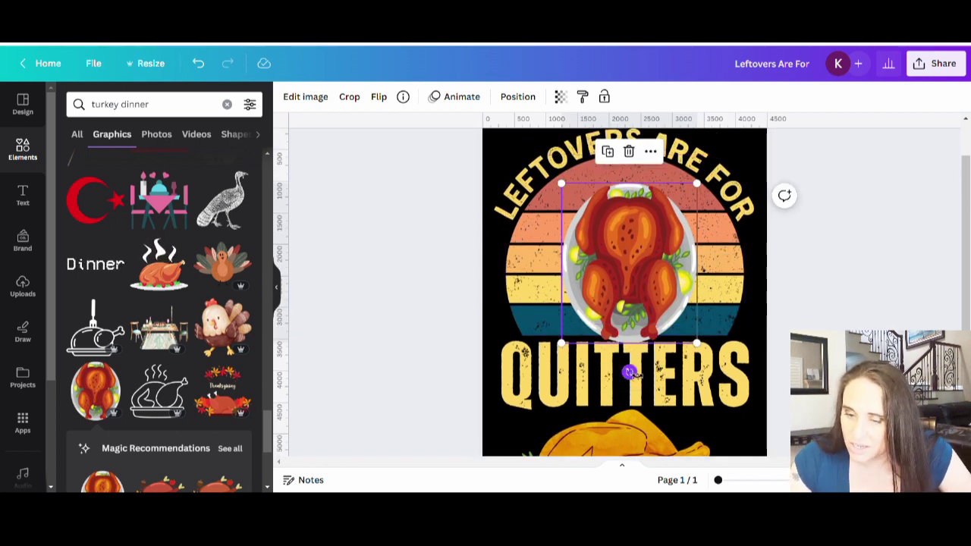
drag(628, 372, 534, 269)
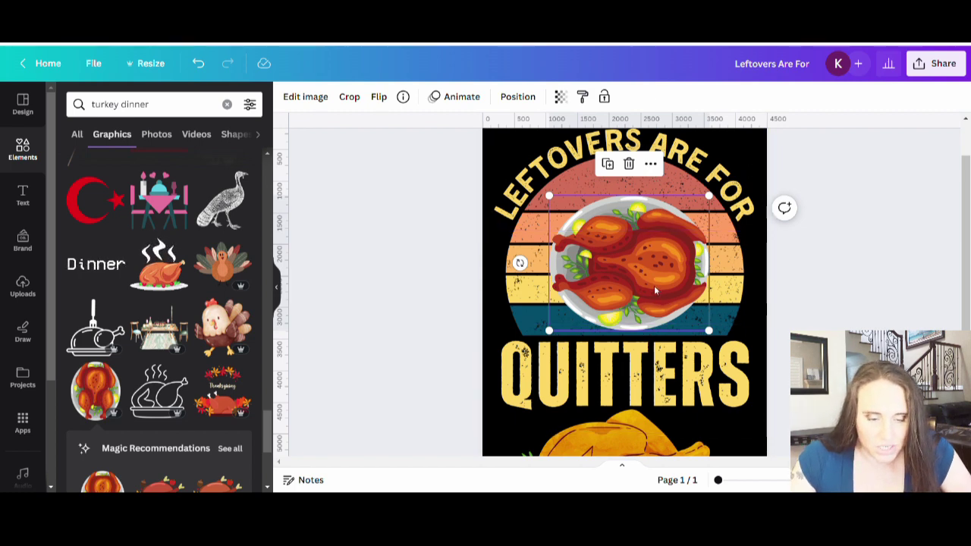
key(Delete)
Trial a cartoon plated roast turkey, enlarged and centred, then delete it.
scroll(106, 302, down, 3)
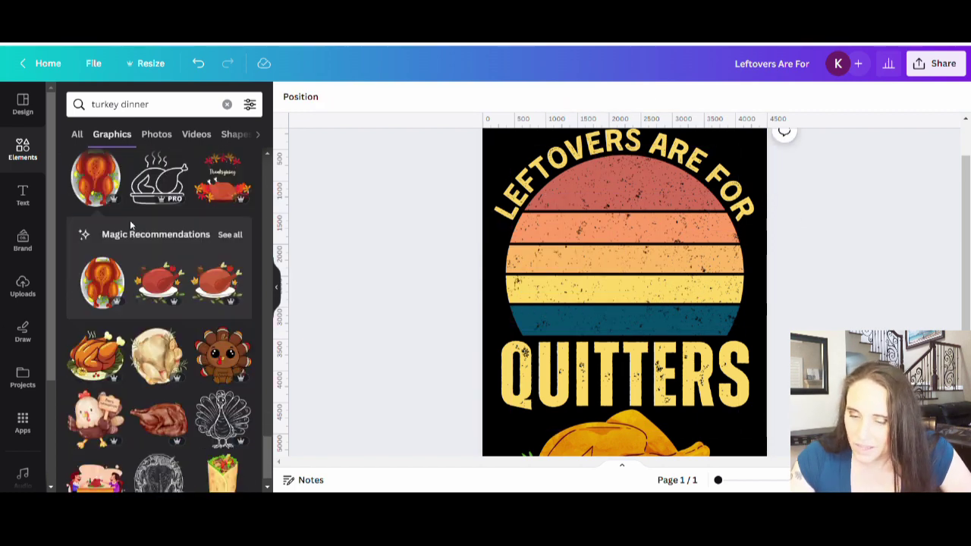
click(122, 331)
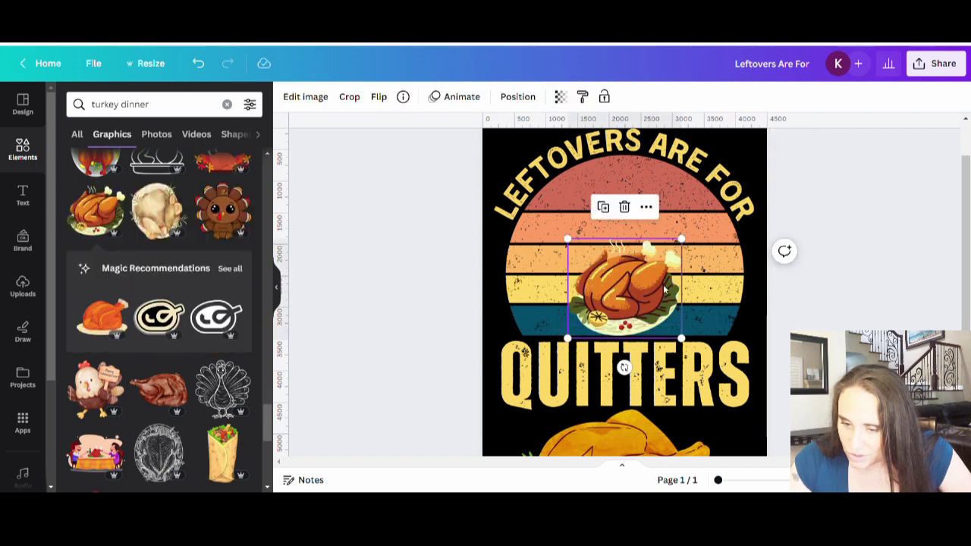
drag(685, 241, 773, 155)
drag(695, 297, 650, 298)
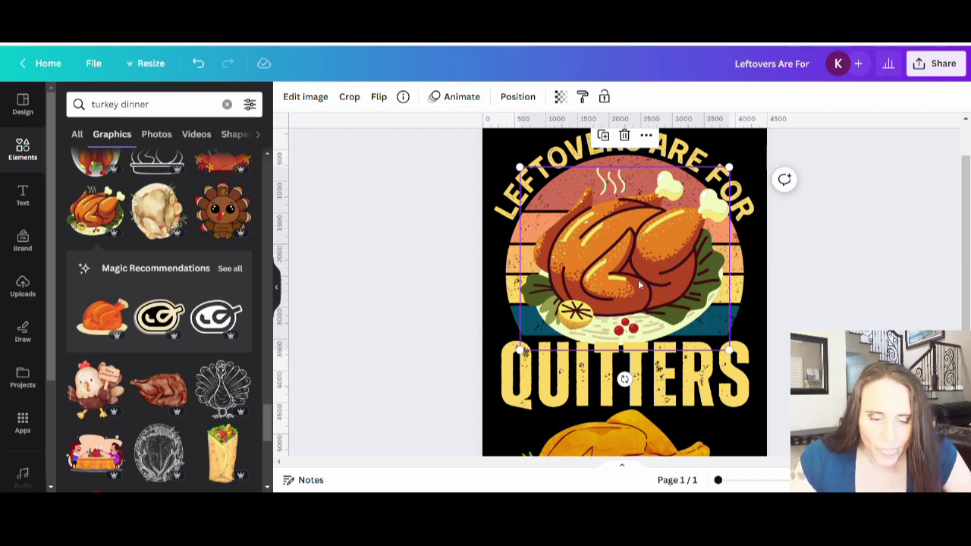
key(Delete)
Add the realistic roast turkey platter and enlarge it across the sunset.
scroll(191, 336, down, 5)
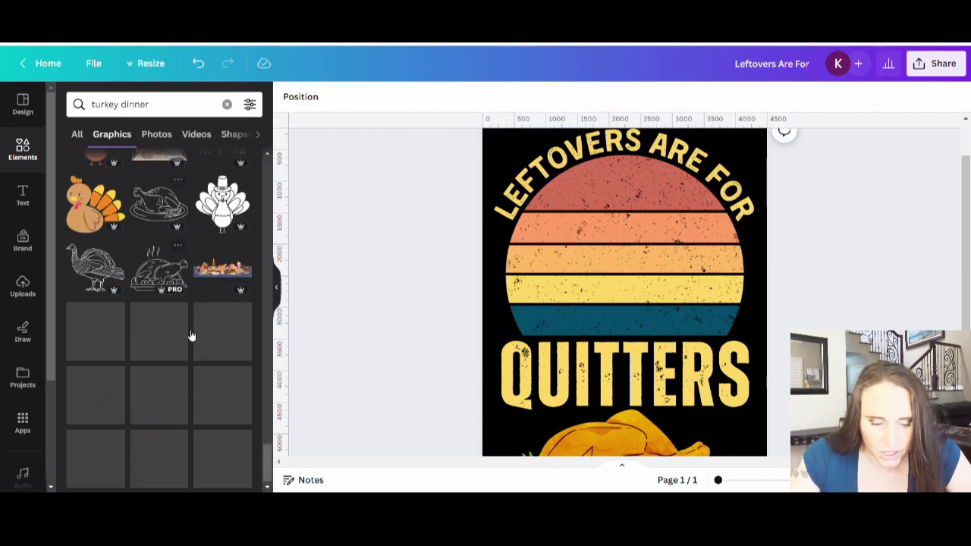
scroll(186, 349, down, 2)
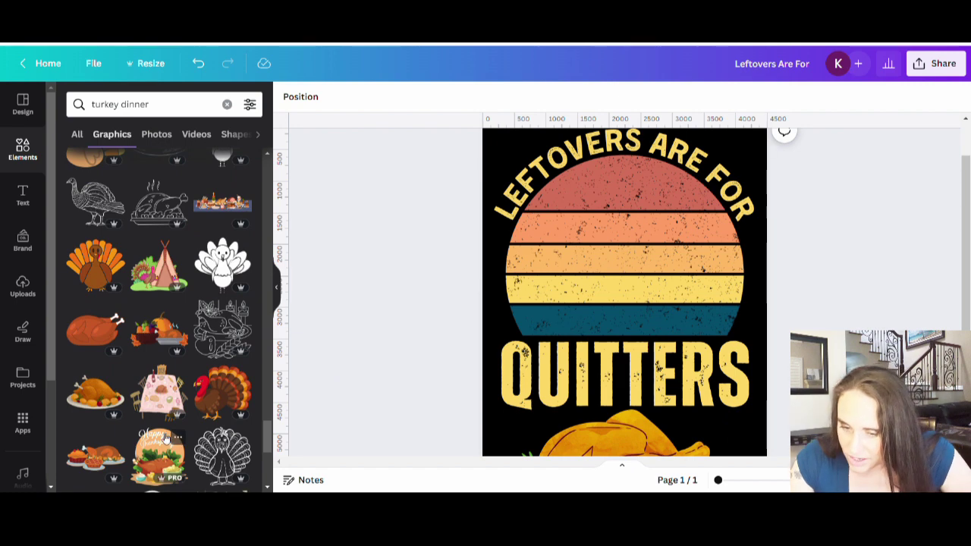
scroll(136, 406, down, 2)
click(106, 339)
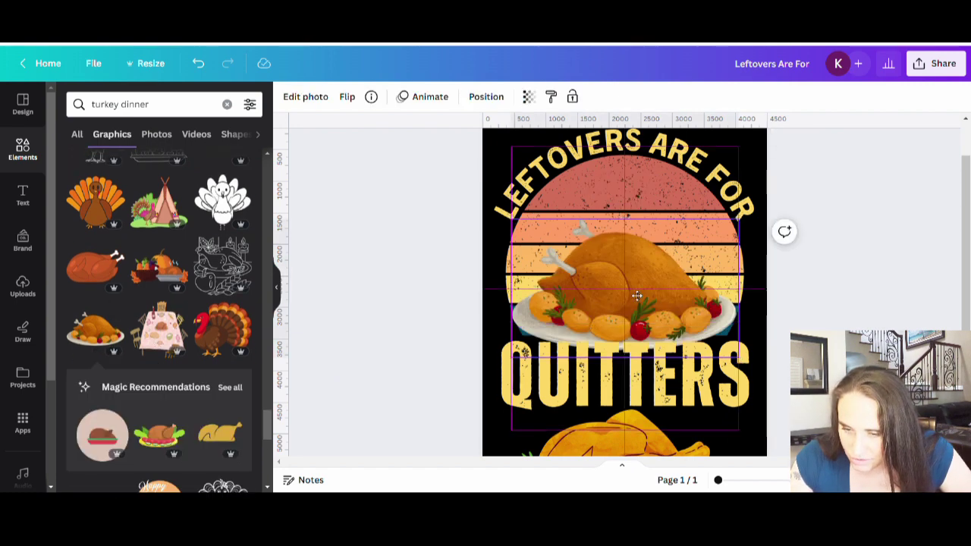
drag(635, 287, 640, 287)
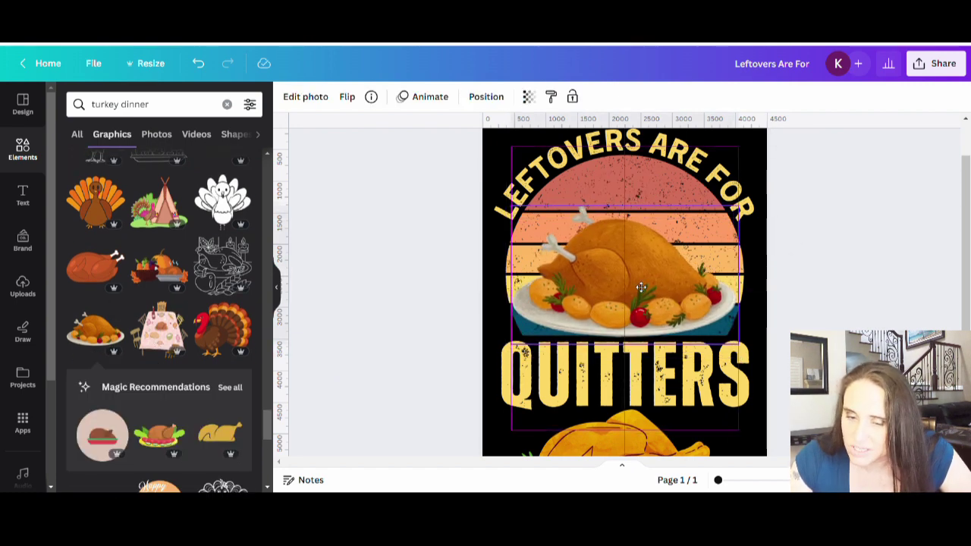
scroll(640, 287, down, 2)
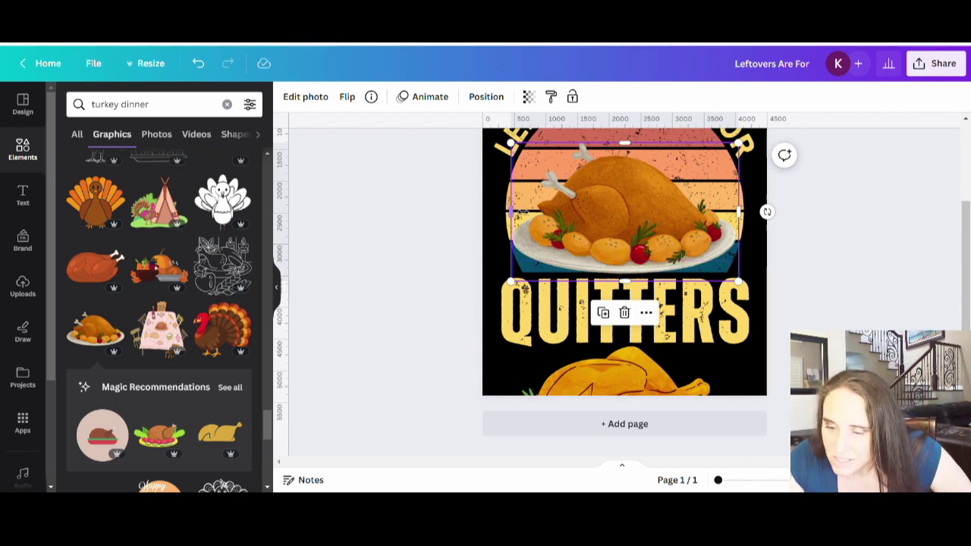
scroll(668, 243, up, 3)
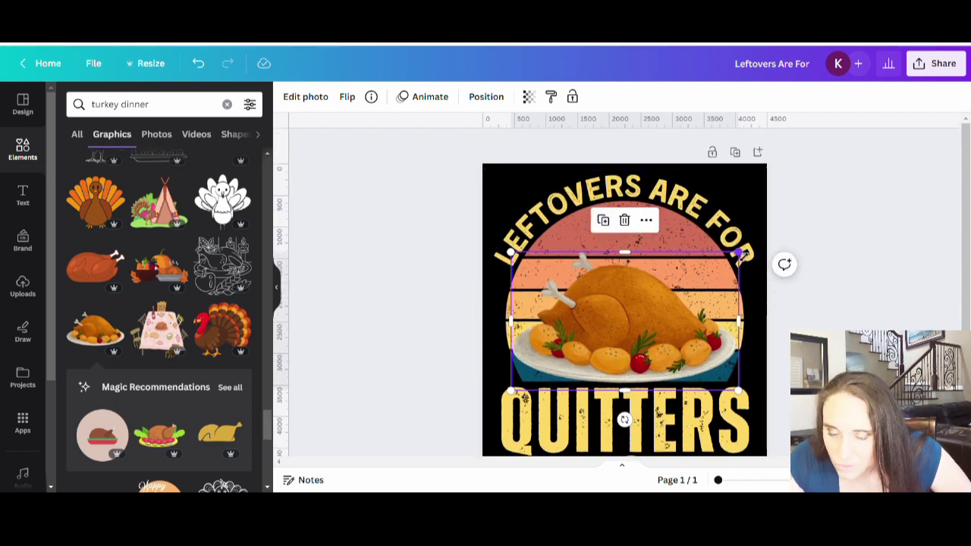
drag(746, 256, 784, 234)
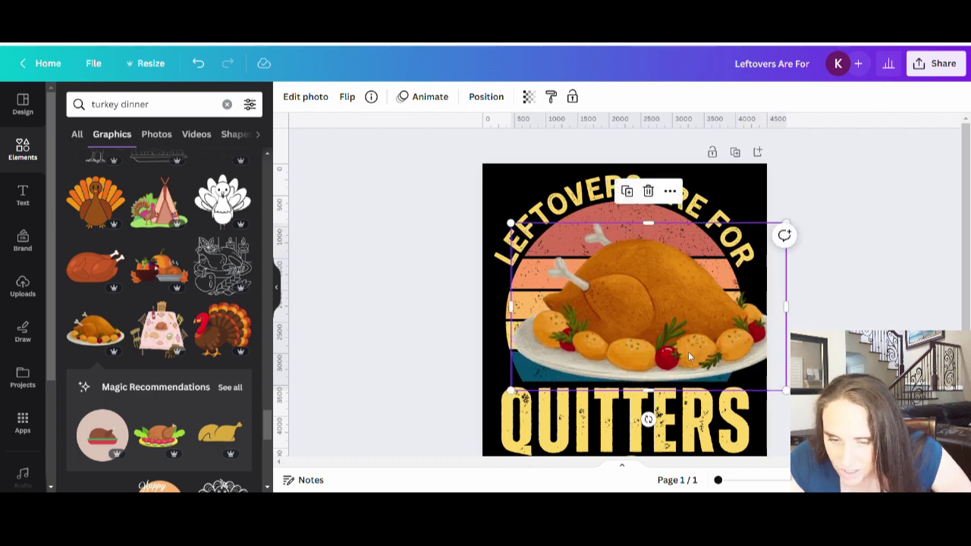
drag(697, 358, 671, 359)
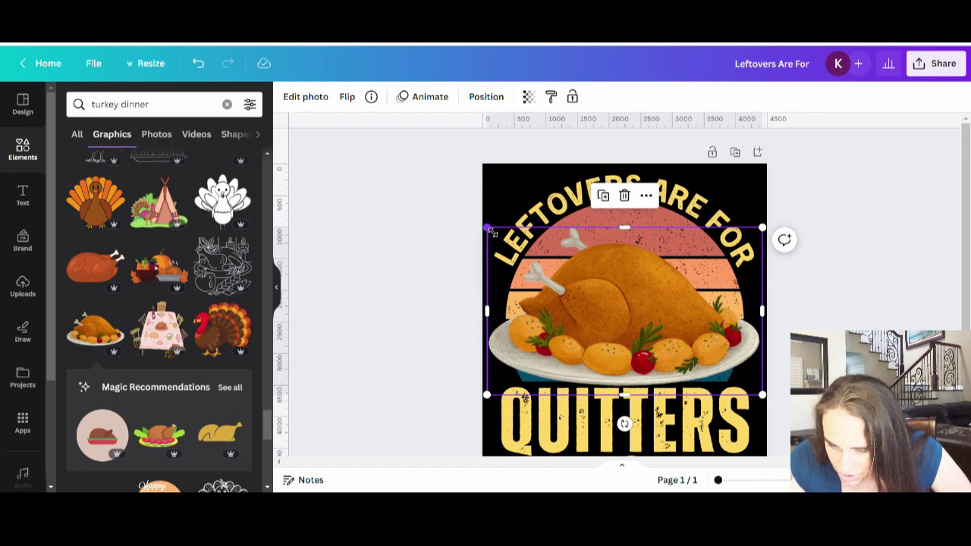
Shrink the turkey platter slightly and centre it horizontally in the sunset's middle.
drag(493, 232, 504, 241)
drag(685, 350, 692, 351)
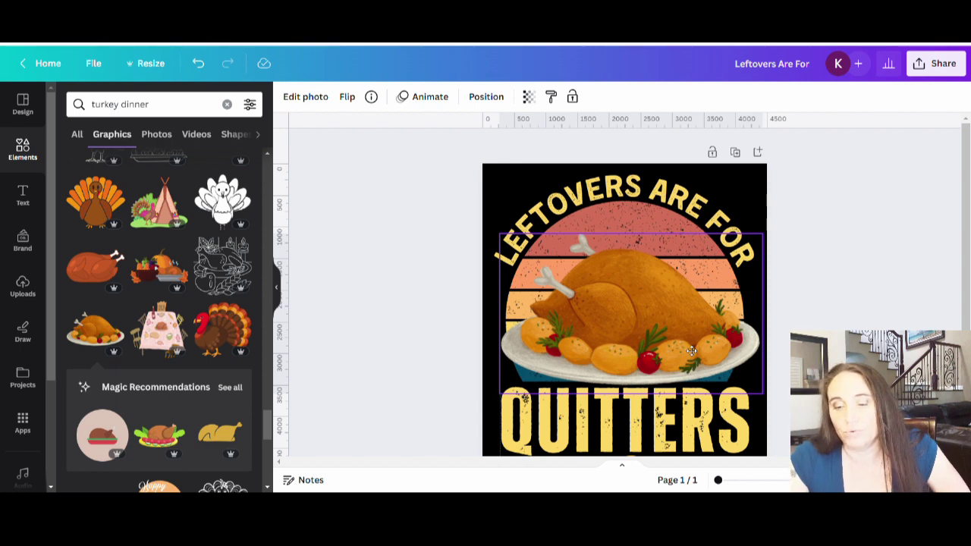
drag(692, 352, 693, 351)
key(Escape)
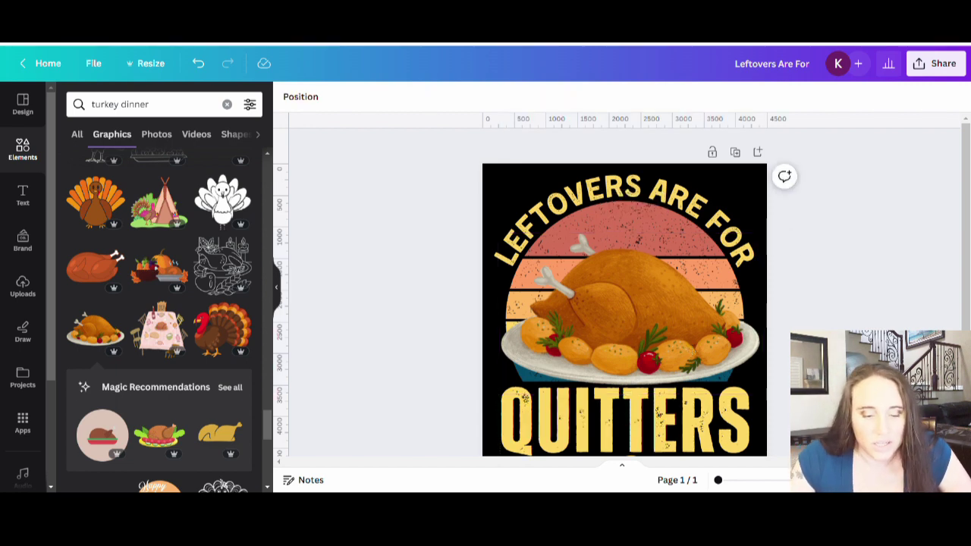
Delete the watercolour roast turkey platter from the sunset.
scroll(154, 324, down, 5)
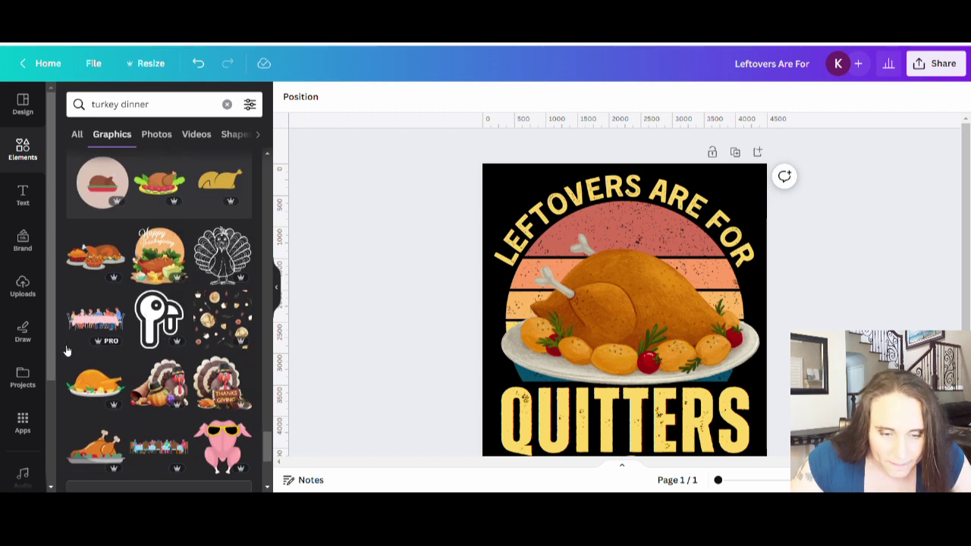
scroll(126, 308, down, 2)
scroll(174, 320, up, 2)
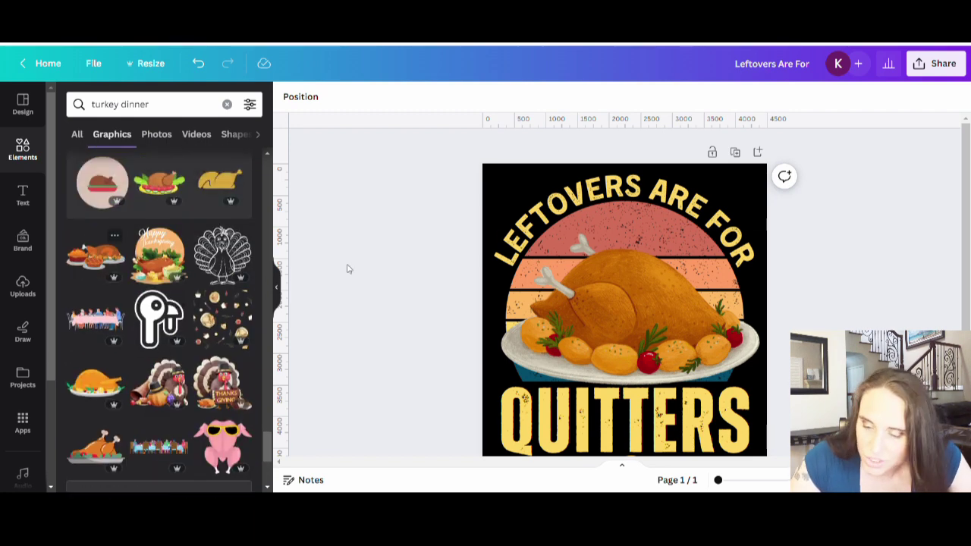
key(ctrl+a)
key(Delete)
Place, enlarge and centre a trial turkey-with-pies graphic, then drag it off the page.
drag(95, 254, 622, 337)
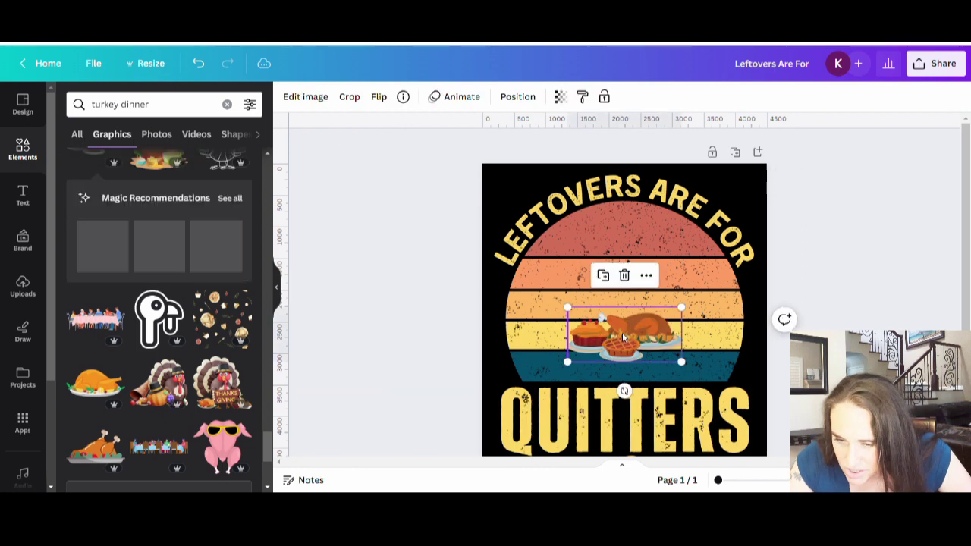
drag(681, 308, 803, 249)
drag(630, 345, 587, 349)
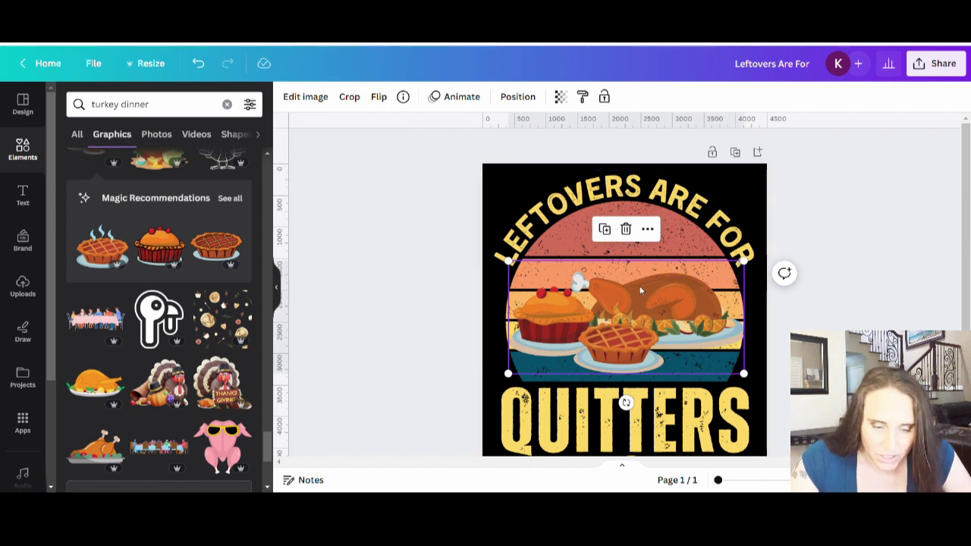
drag(641, 291, 392, 301)
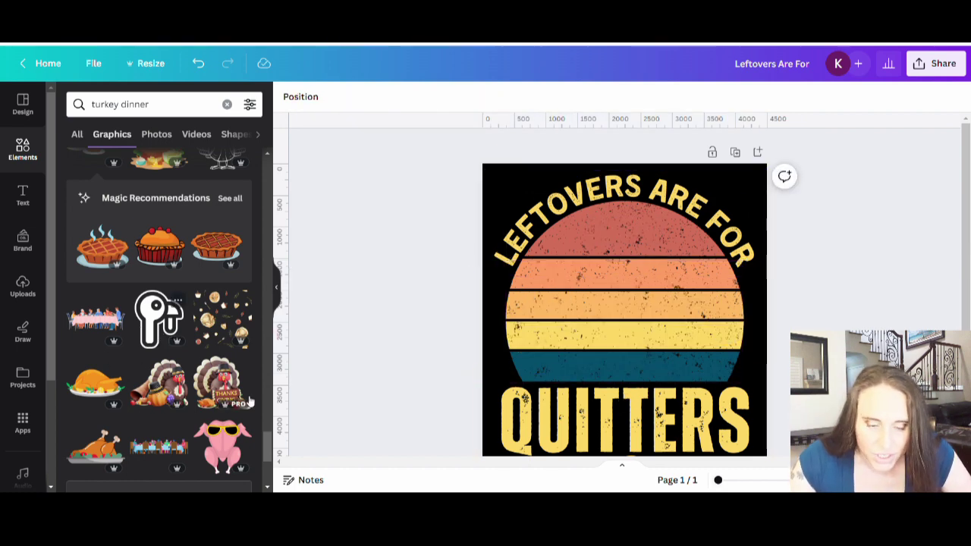
Add the watercolour turkey platter and drag a copy up to the page top.
scroll(754, 353, down, 3)
click(86, 385)
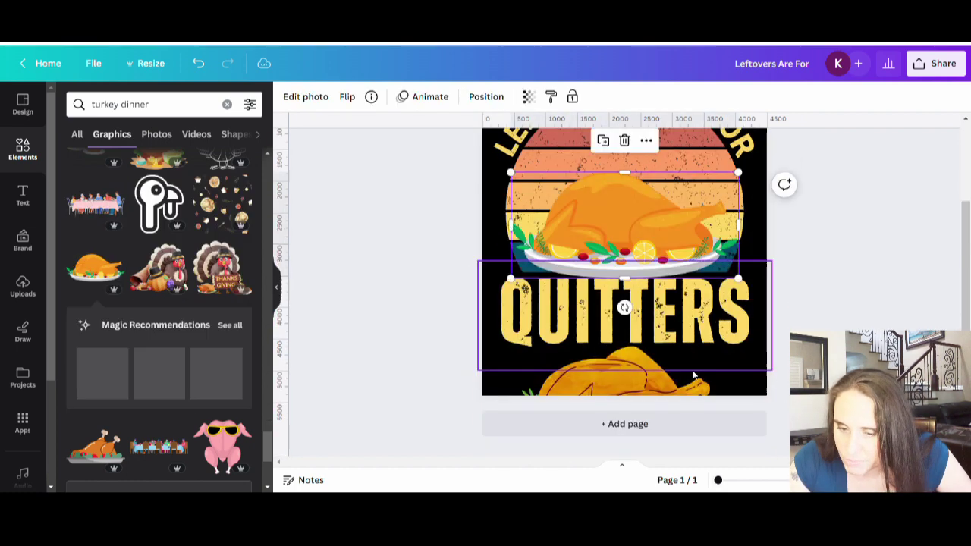
scroll(677, 378, up, 1)
scroll(677, 378, down, 1)
drag(677, 378, 694, 98)
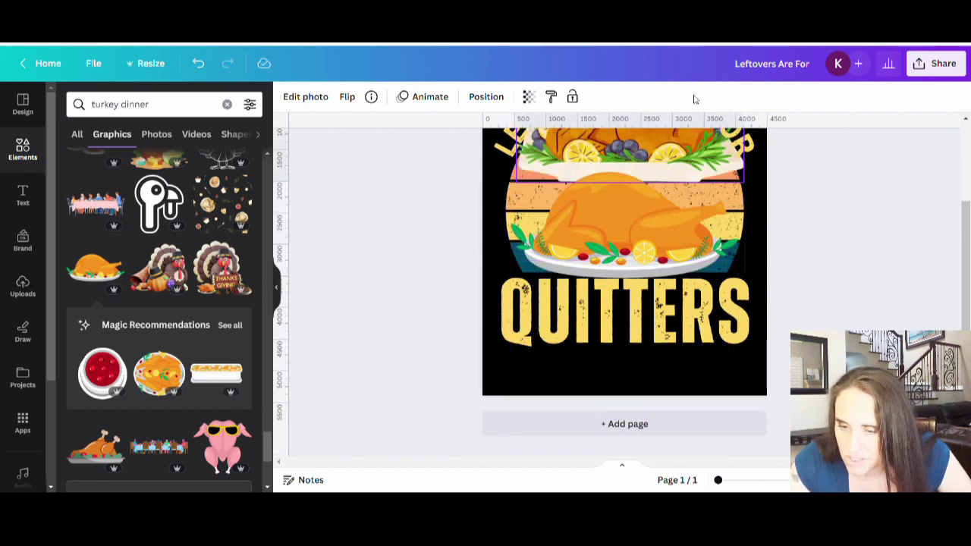
Delete the middle turkey copy and move the platter down above QUITTERS.
scroll(681, 230, up, 2)
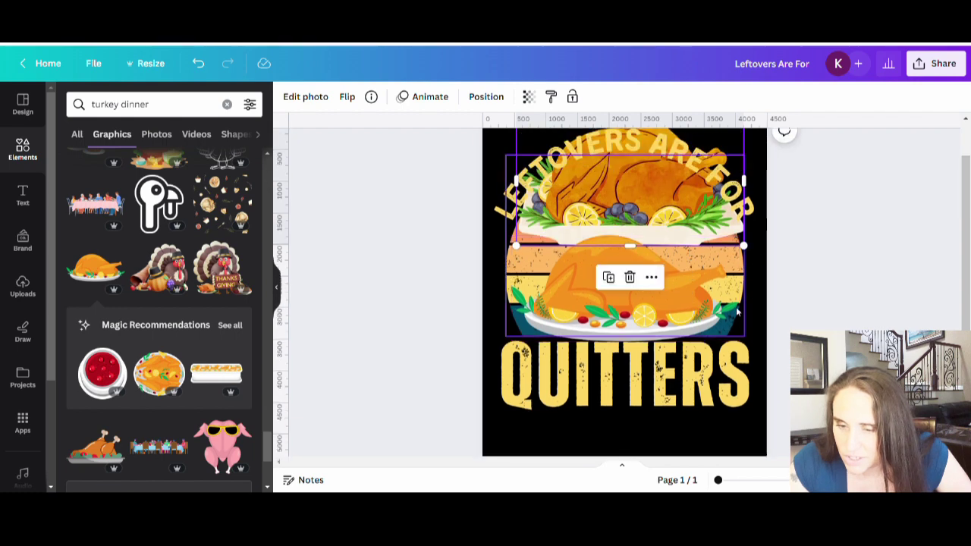
click(674, 298)
key(Delete)
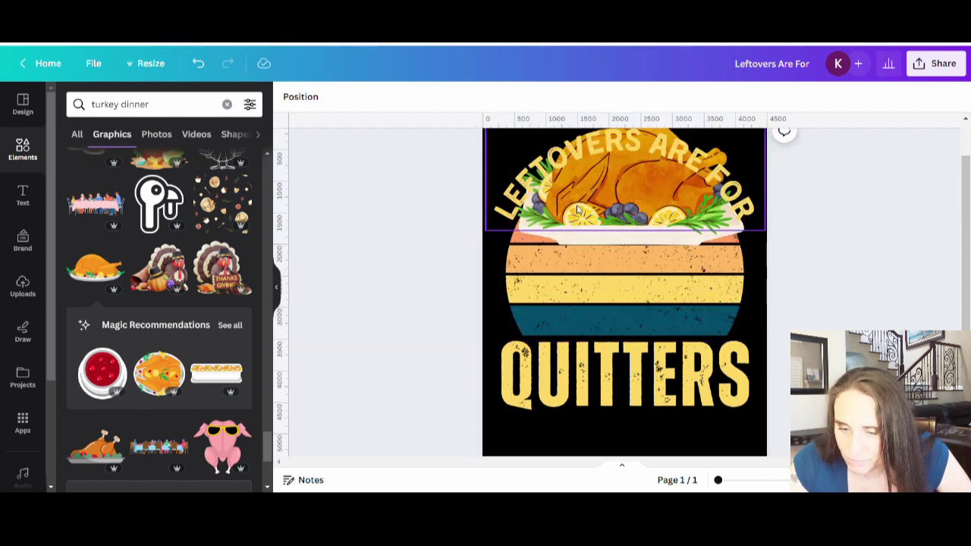
click(683, 244)
drag(682, 244, 643, 341)
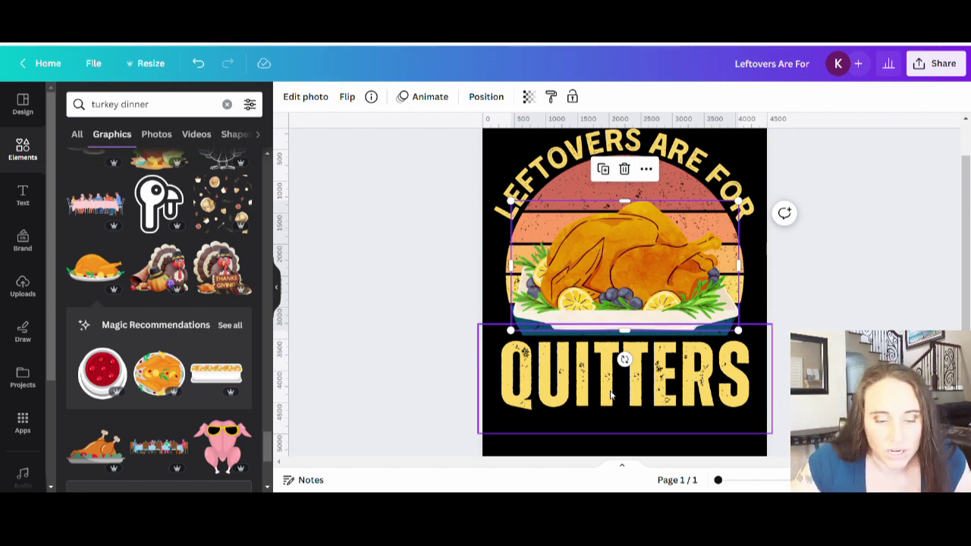
Add another roast turkey graphic and lay it over the lemon platter.
scroll(253, 290, down, 2)
scroll(253, 290, down, 5)
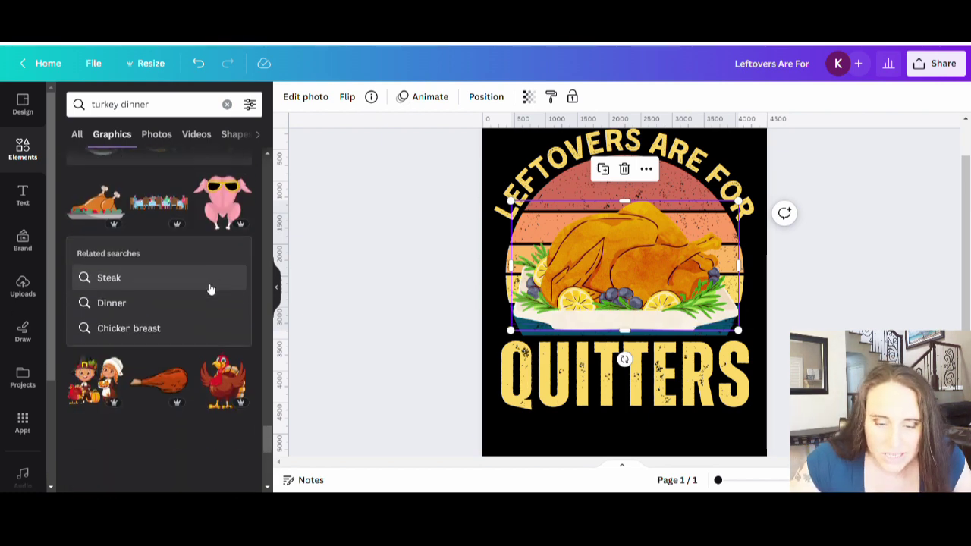
scroll(181, 263, down, 5)
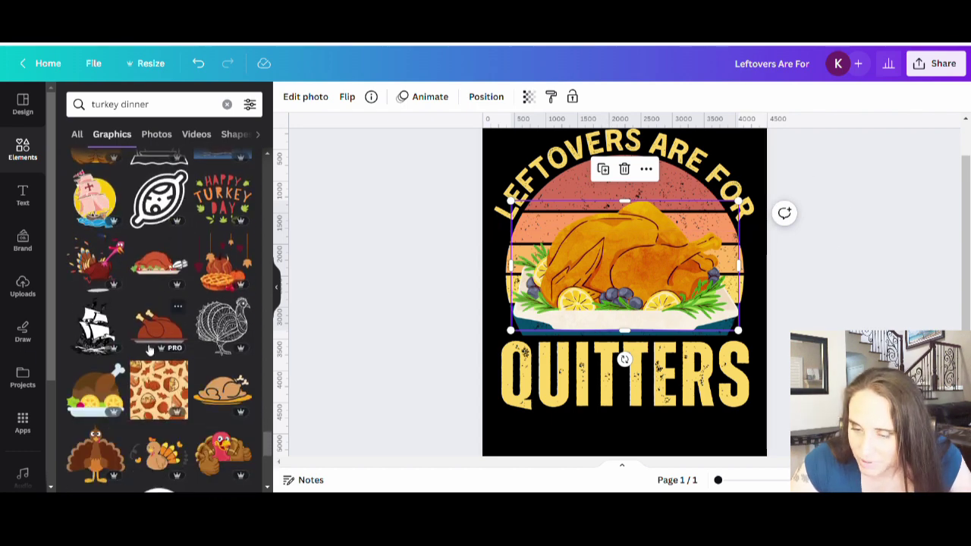
click(159, 266)
mouse_move(630, 307)
mouse_down()
mouse_move(631, 227)
mouse_move(634, 294)
mouse_move(621, 302)
mouse_up()
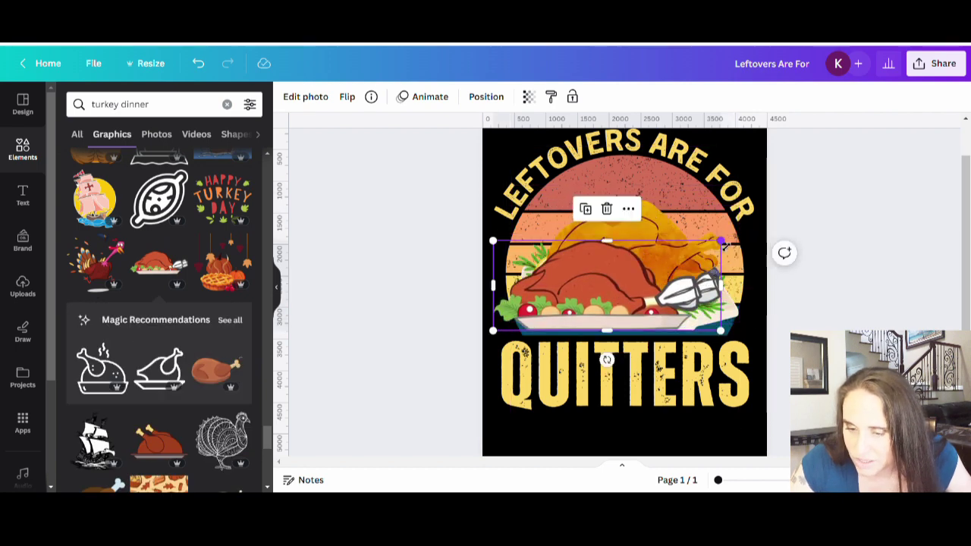
Enlarge the trial roast turkey, then drag it off the page.
drag(723, 242, 774, 221)
drag(686, 302, 280, 243)
scroll(159, 364, down, 5)
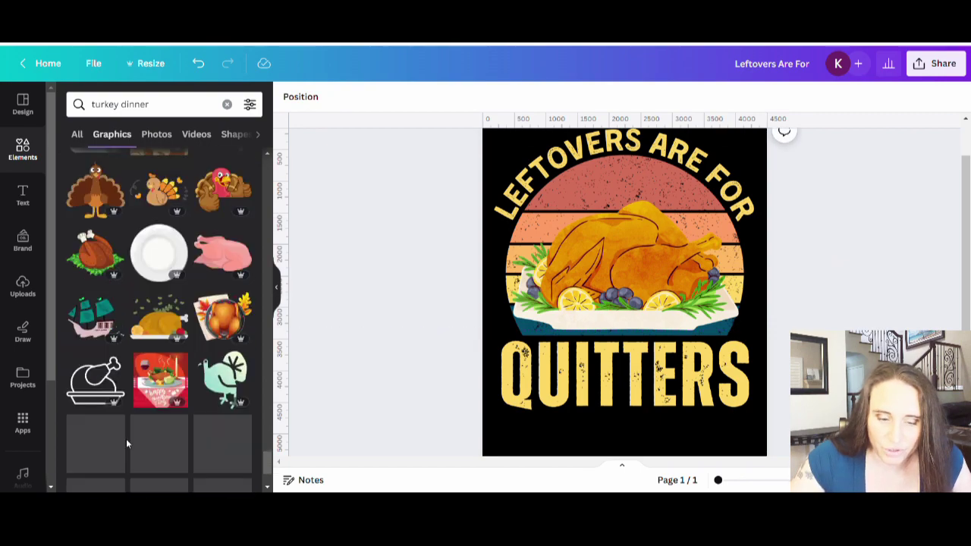
scroll(106, 394, down, 3)
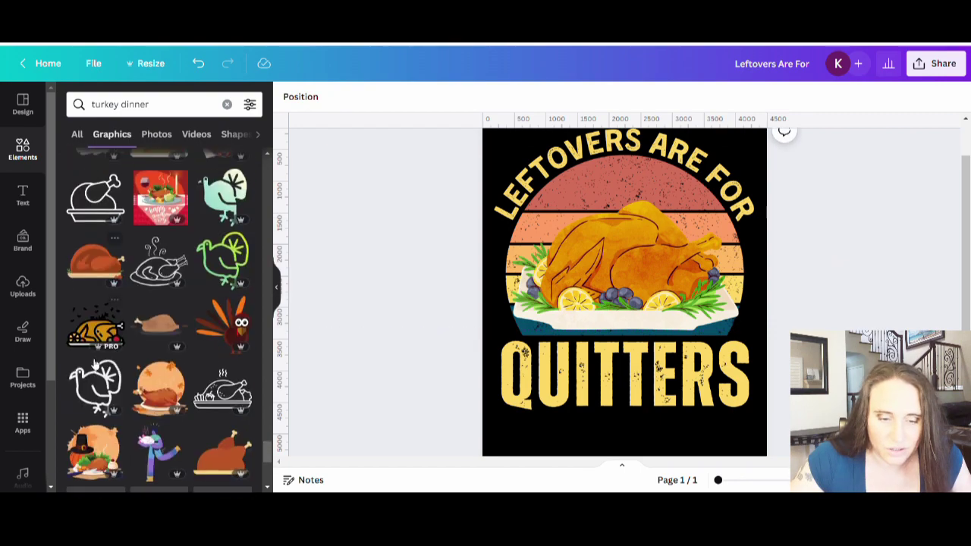
scroll(136, 376, down, 3)
Scroll through the Elements results looking for a turkey-with-pie graphic.
scroll(133, 281, down, 5)
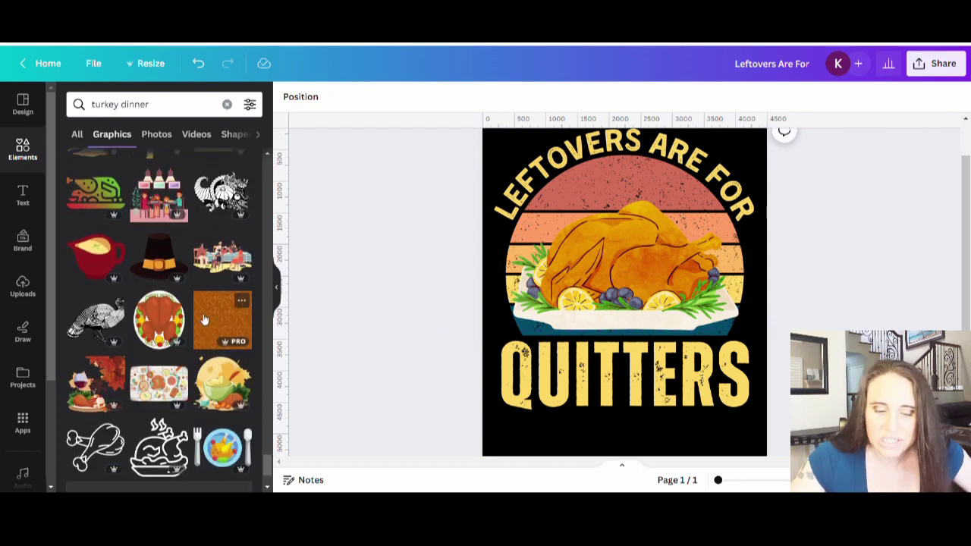
scroll(155, 302, down, 5)
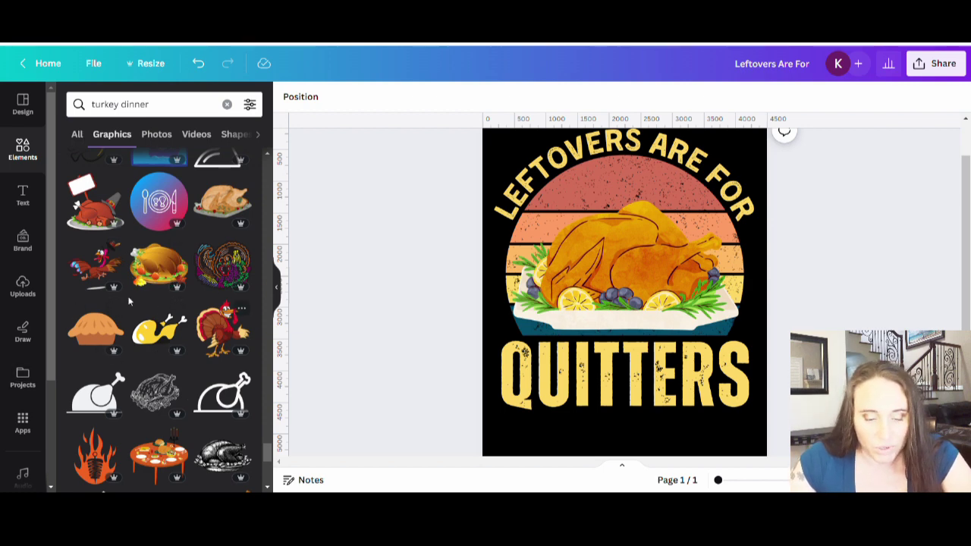
scroll(175, 288, down, 5)
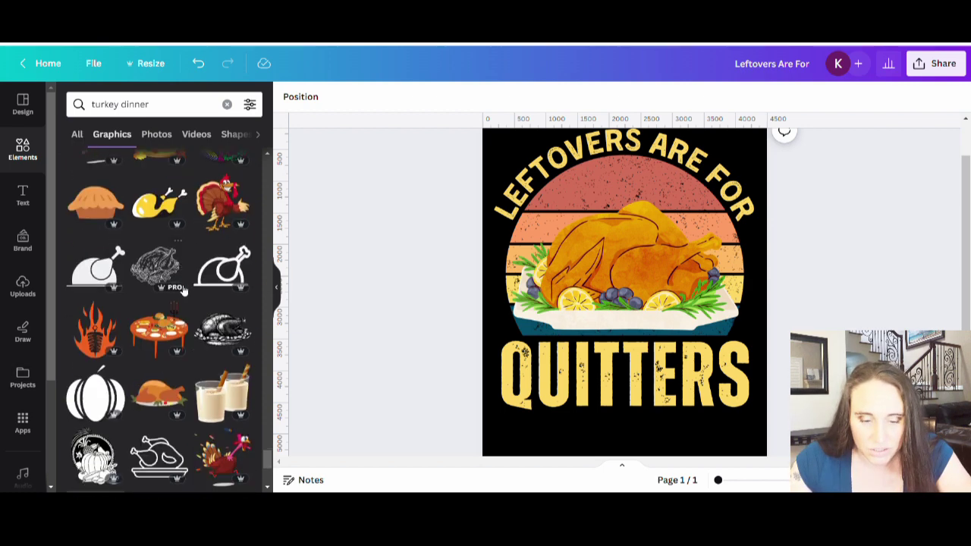
scroll(144, 323, down, 4)
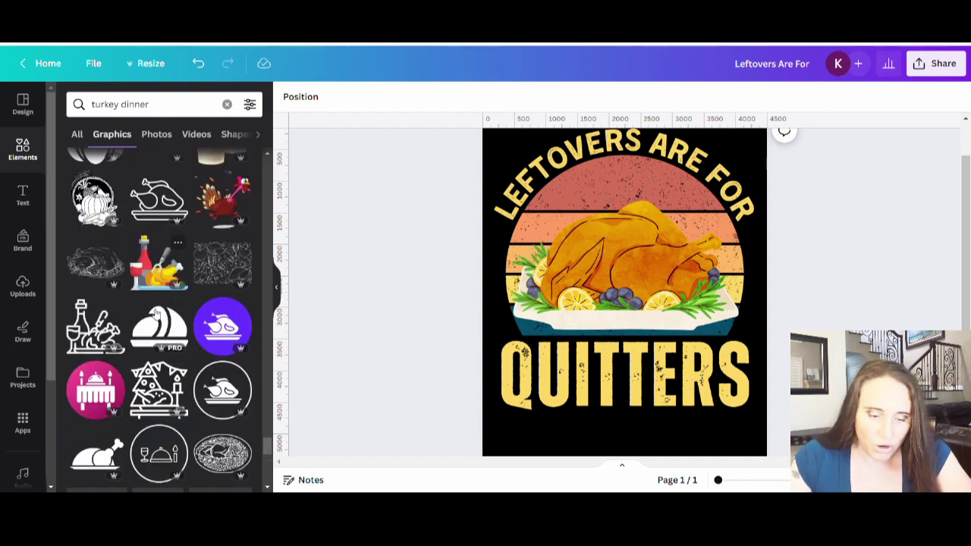
scroll(207, 381, down, 3)
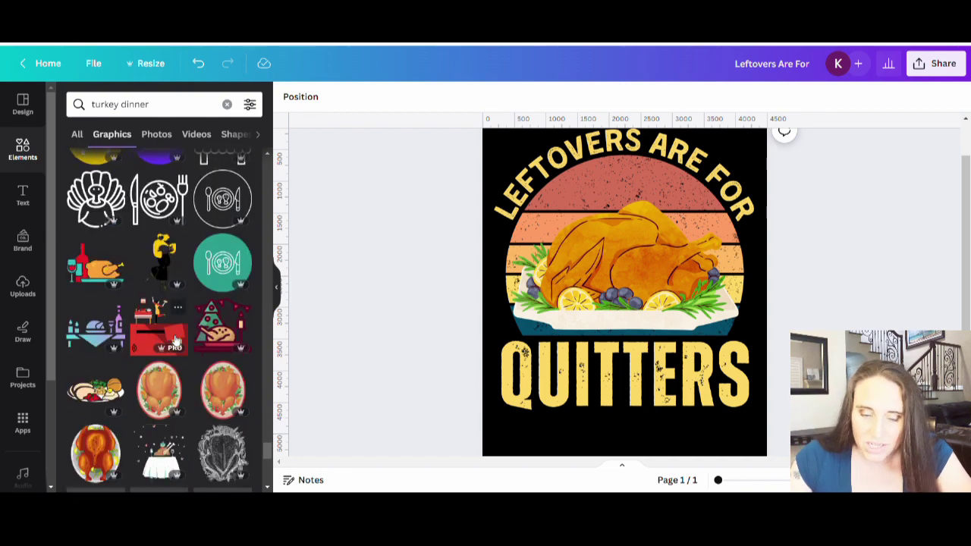
scroll(175, 334, down, 3)
scroll(174, 330, down, 4)
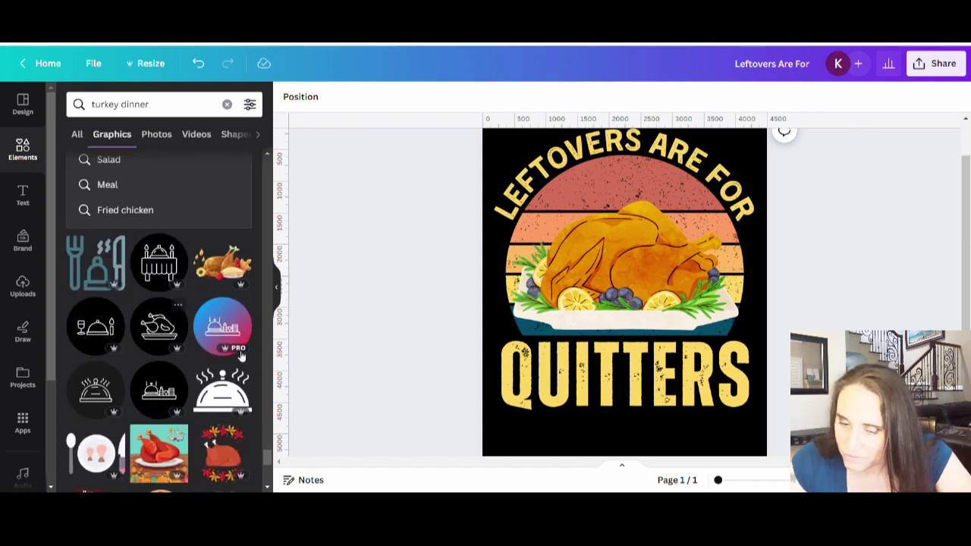
Try the turkey-with-pie-and-autumn-leaves graphic above QUITTERS, enlarged and centred, then delete it.
click(237, 277)
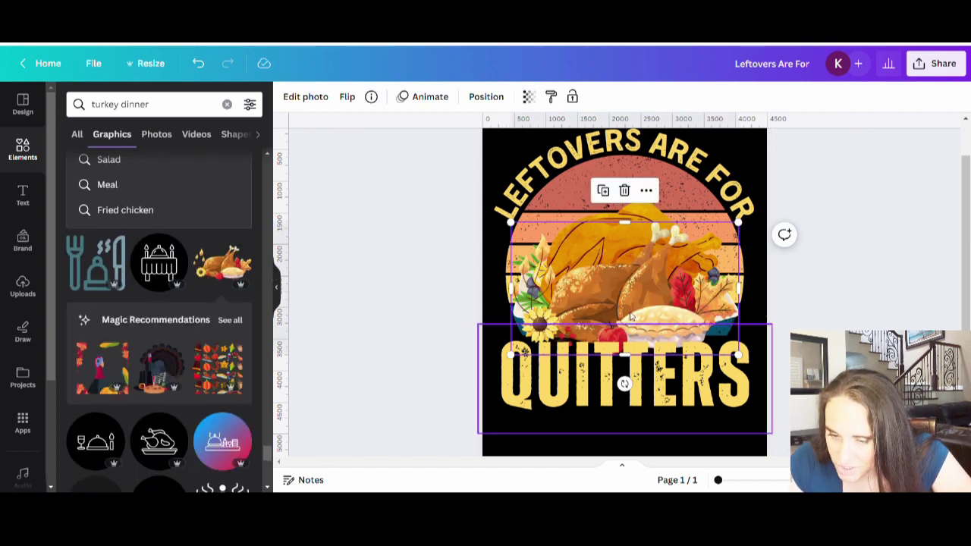
drag(624, 333, 637, 222)
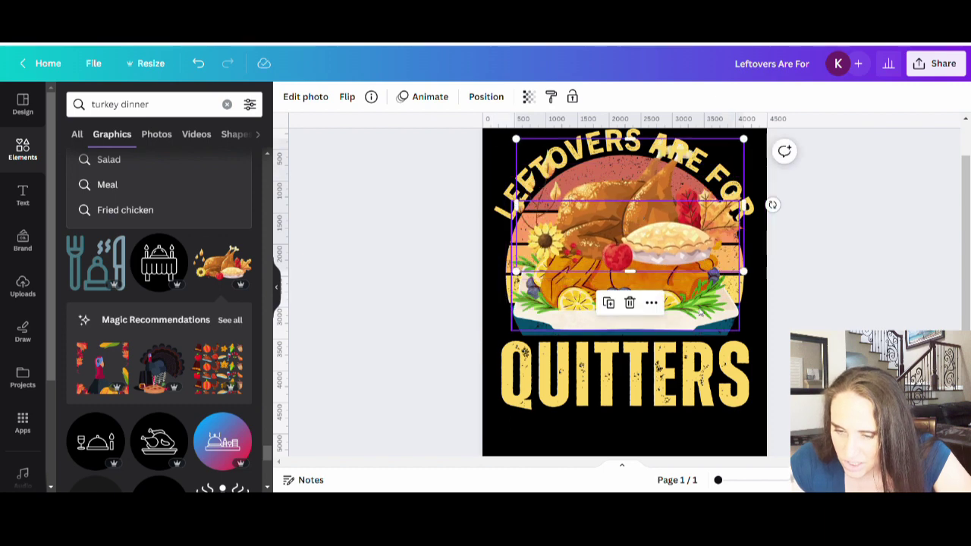
click(705, 232)
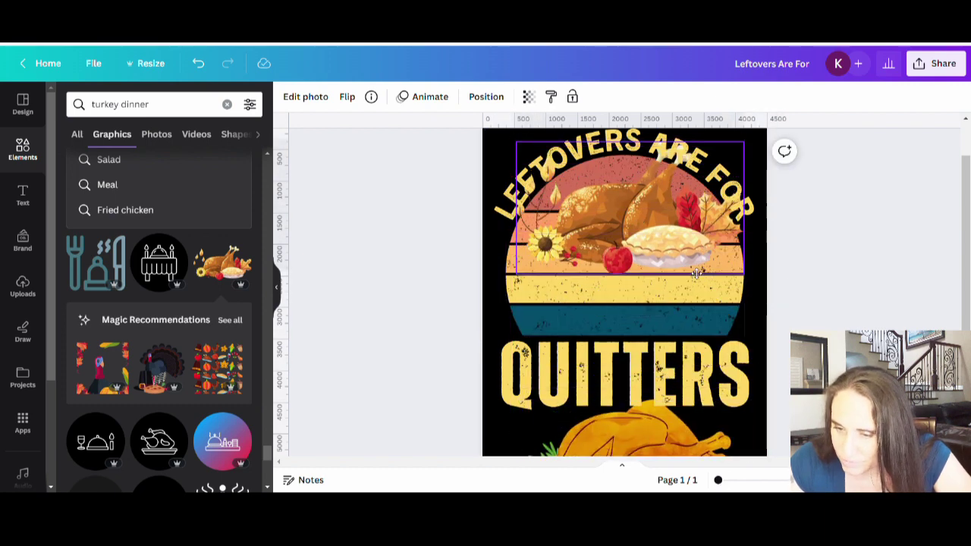
drag(697, 252, 679, 319)
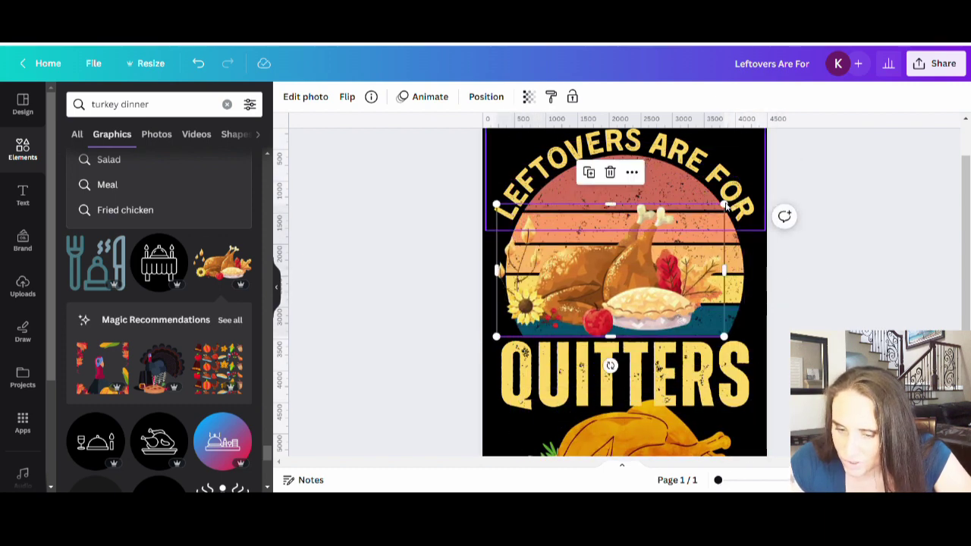
drag(733, 208, 772, 196)
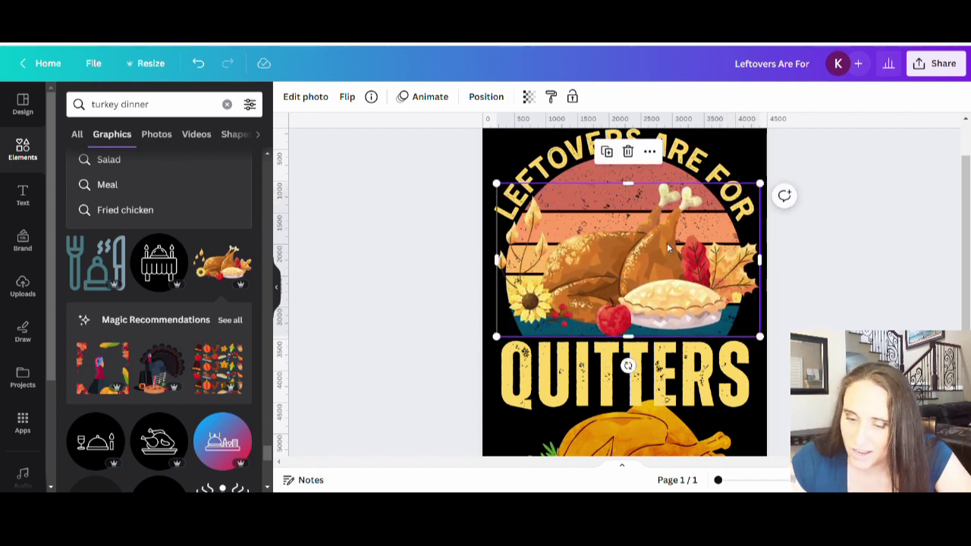
drag(667, 247, 684, 256)
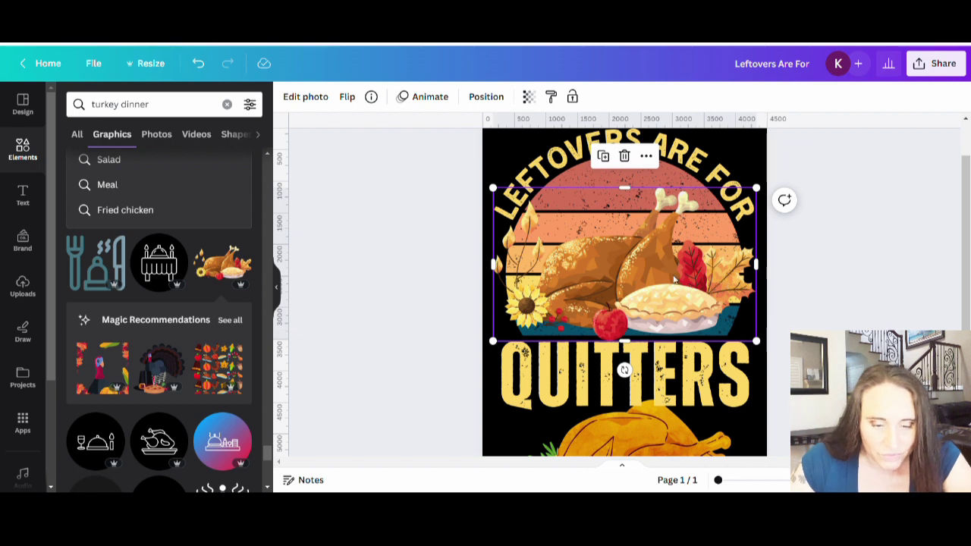
key(Delete)
Browse the Elements turkey results and select the word 'turkey' in the search box.
scroll(205, 277, down, 5)
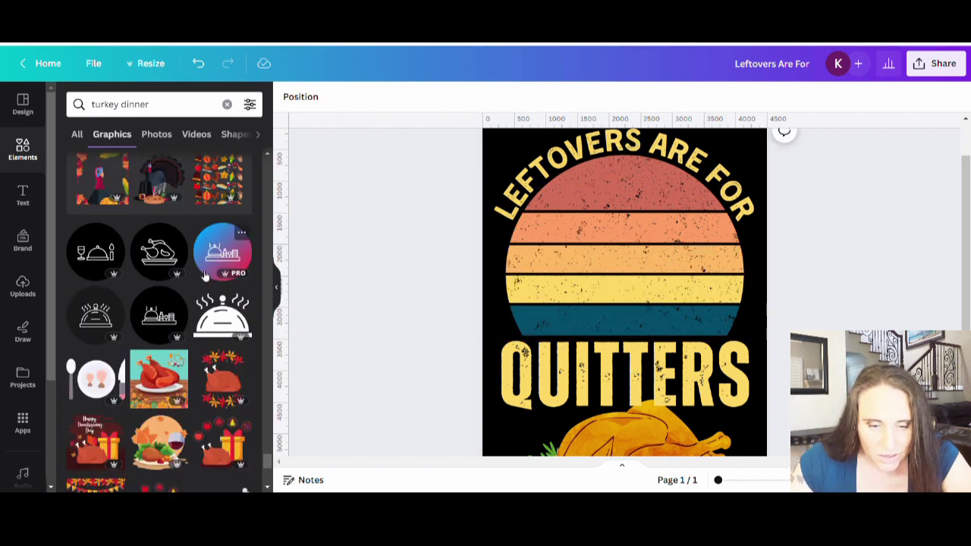
scroll(205, 277, down, 3)
scroll(189, 290, down, 3)
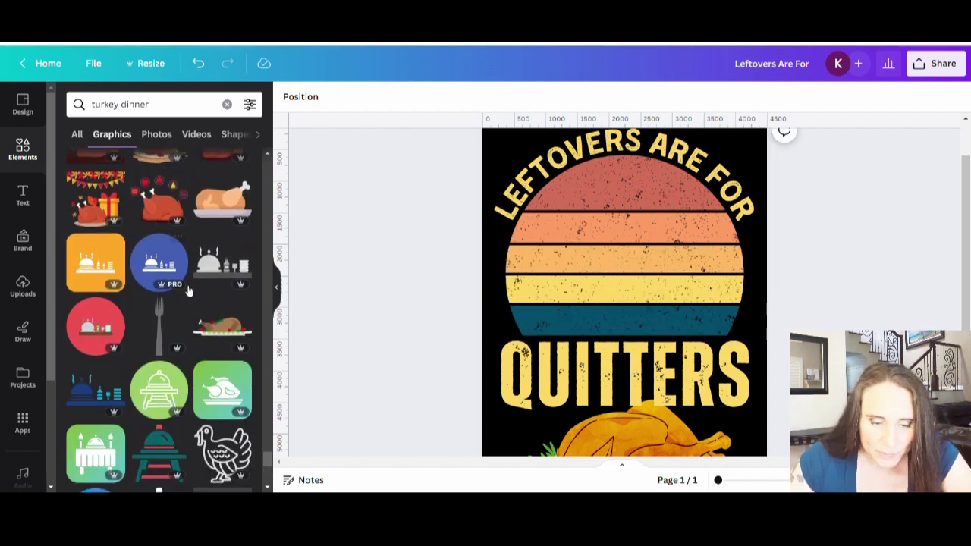
scroll(189, 291, down, 5)
scroll(189, 291, down, 5)
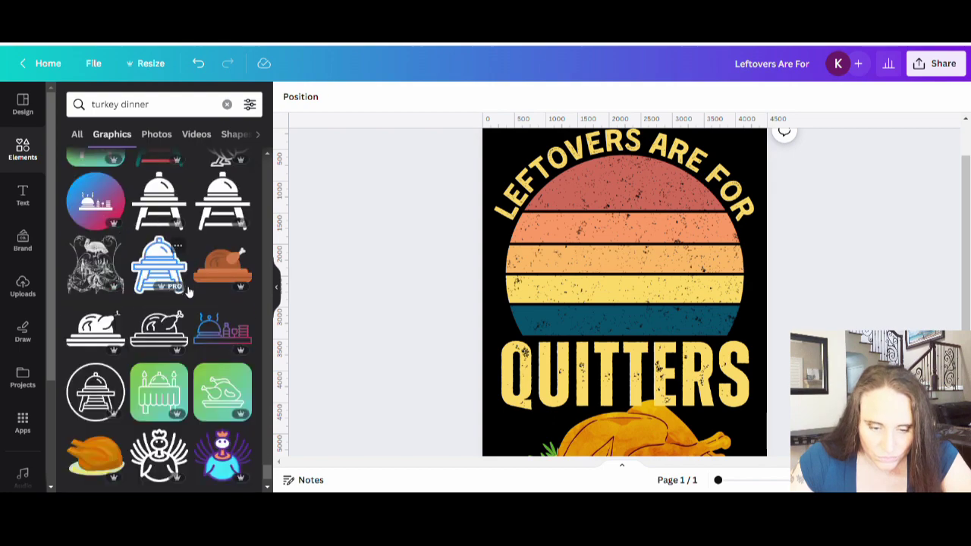
scroll(202, 286, down, 5)
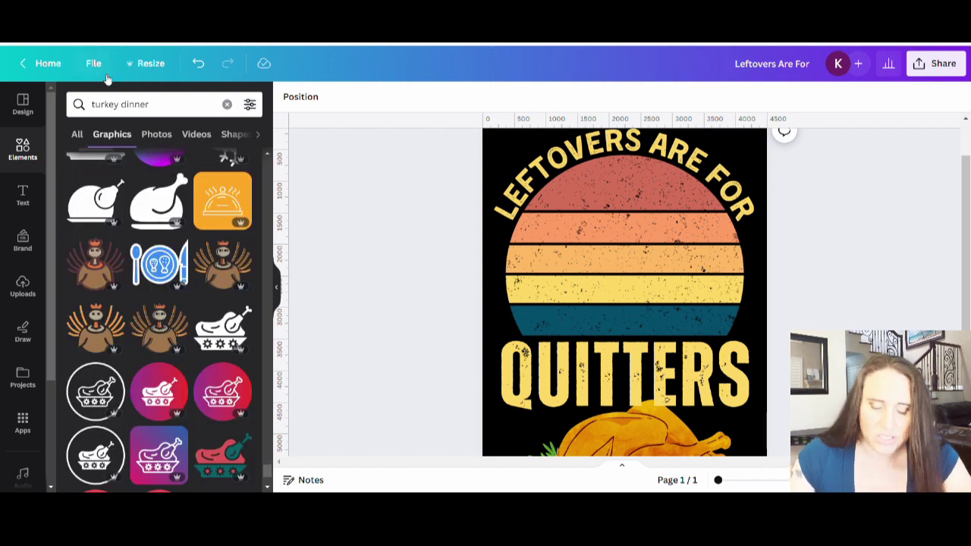
double_click(125, 106)
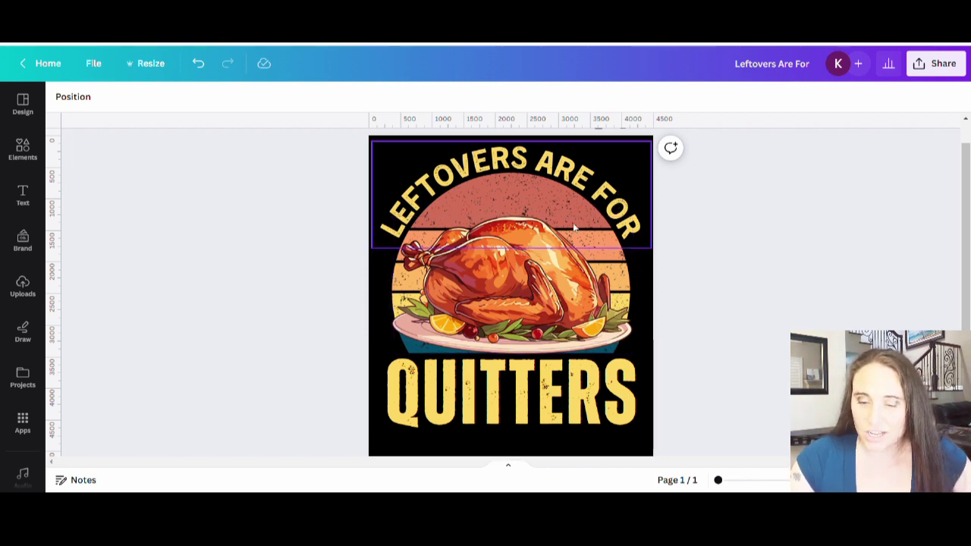
Give the LEFTOVERS ARE FOR headline a custom orange sampled from the artwork.
click(581, 175)
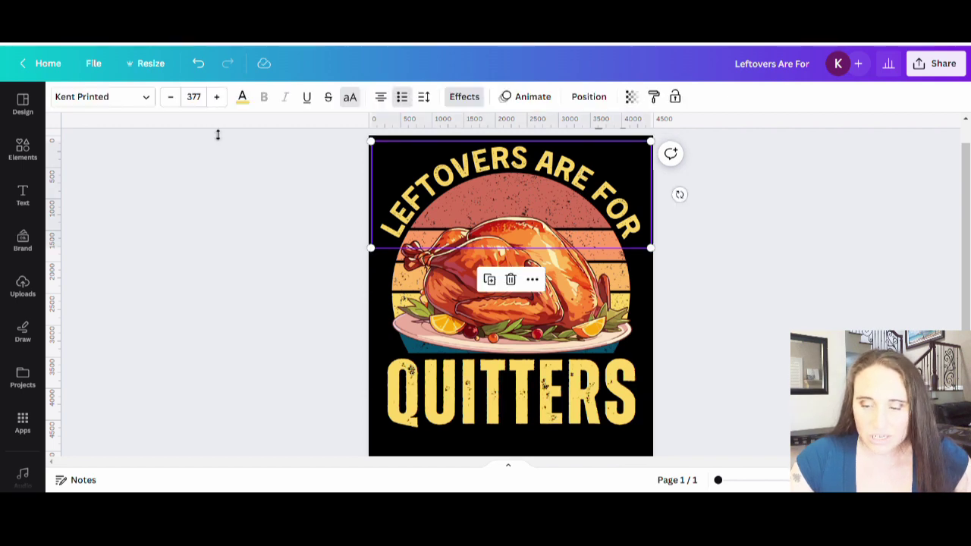
click(242, 97)
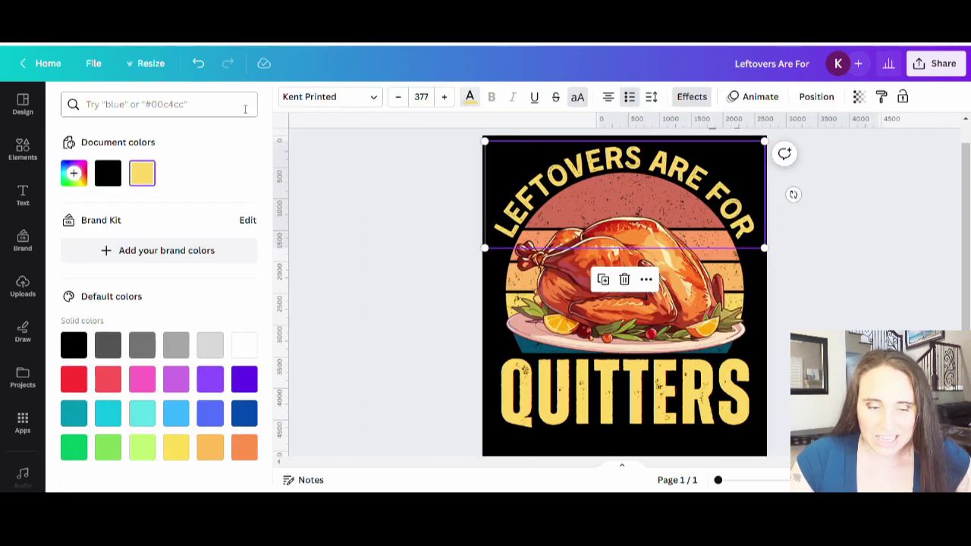
click(73, 173)
click(233, 304)
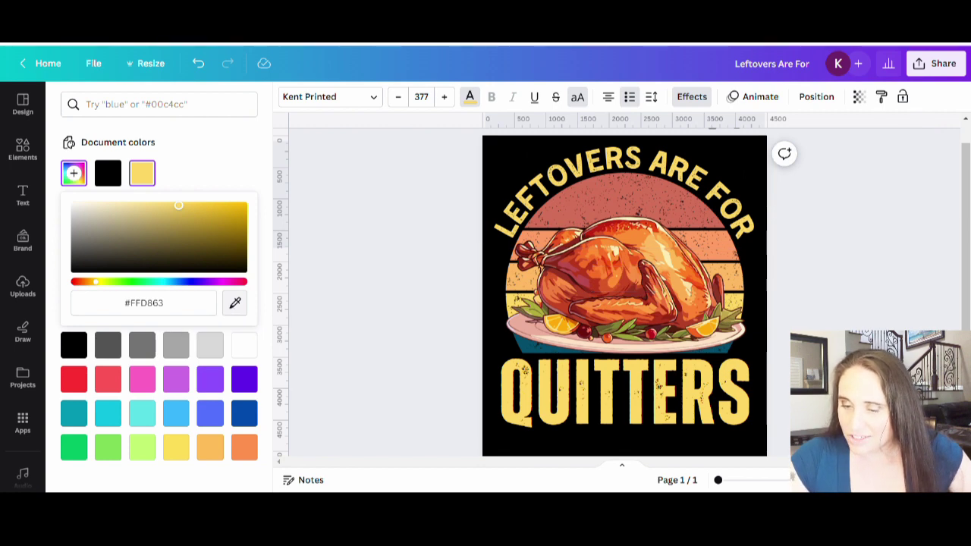
click(652, 250)
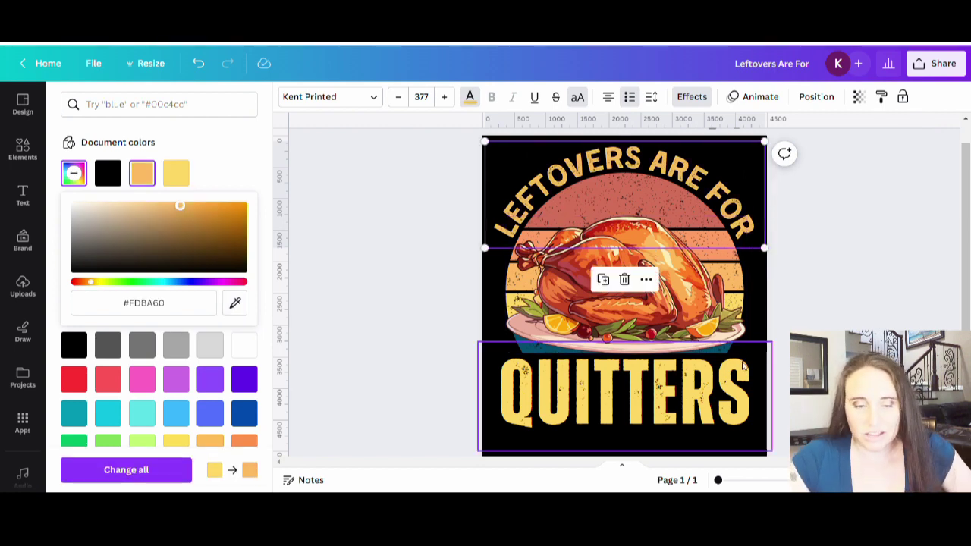
click(137, 185)
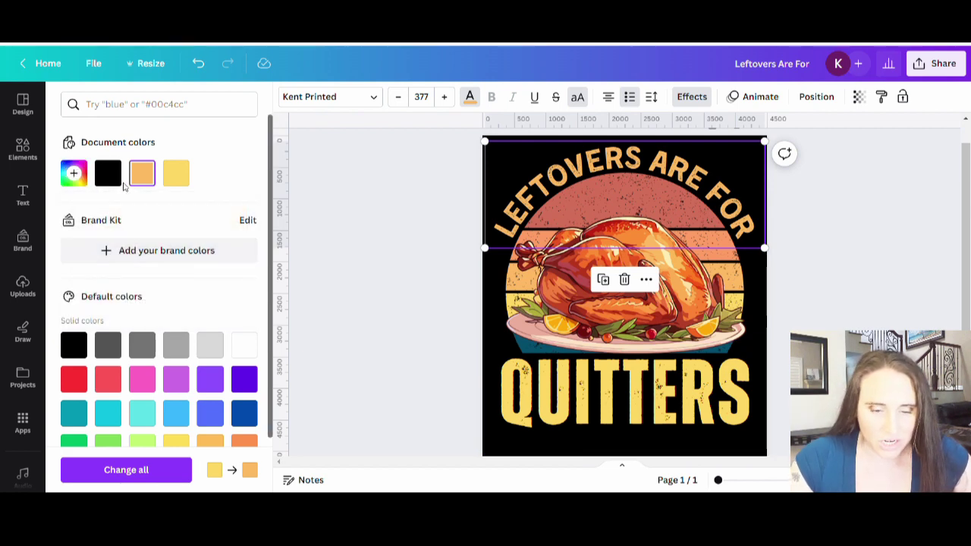
Resample the headline colour as light cream #FEE2A4 from the artwork.
click(74, 175)
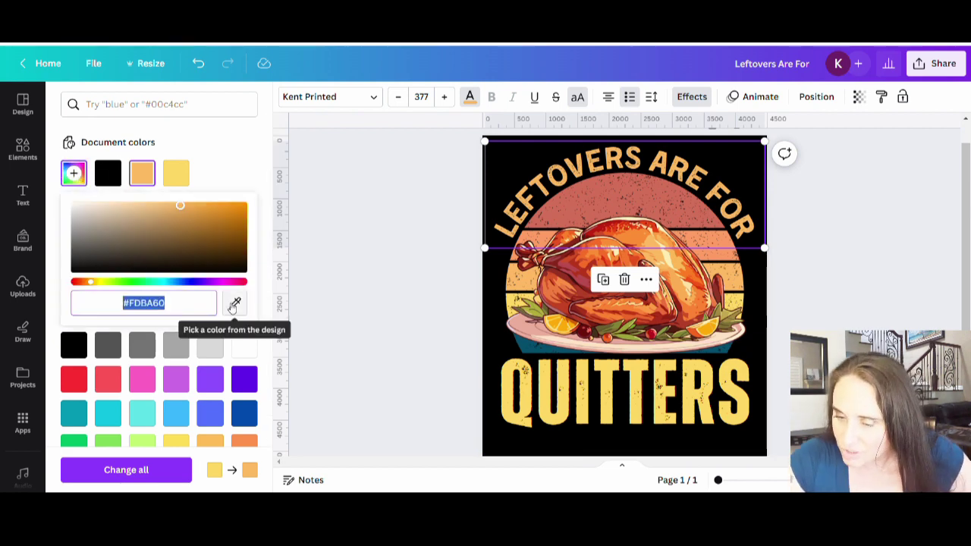
click(235, 303)
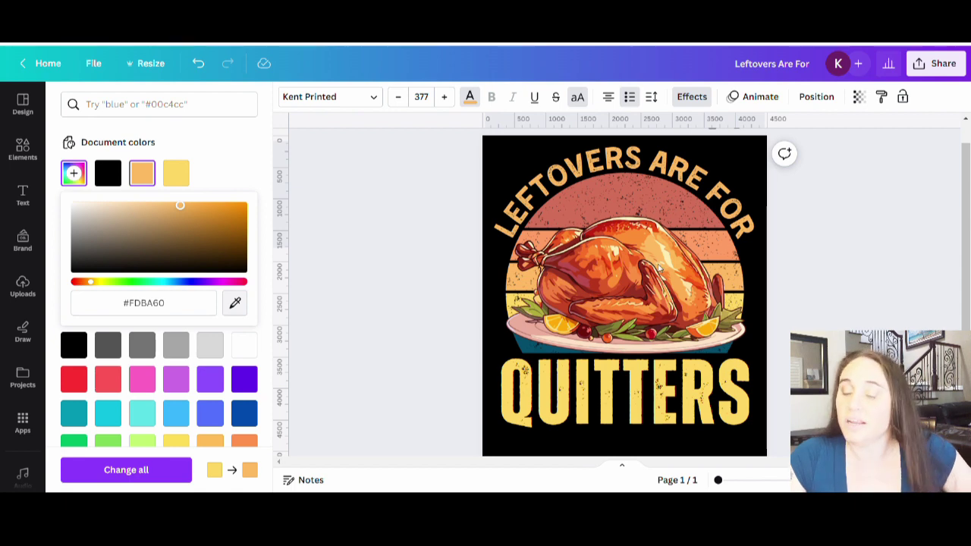
click(745, 224)
click(932, 225)
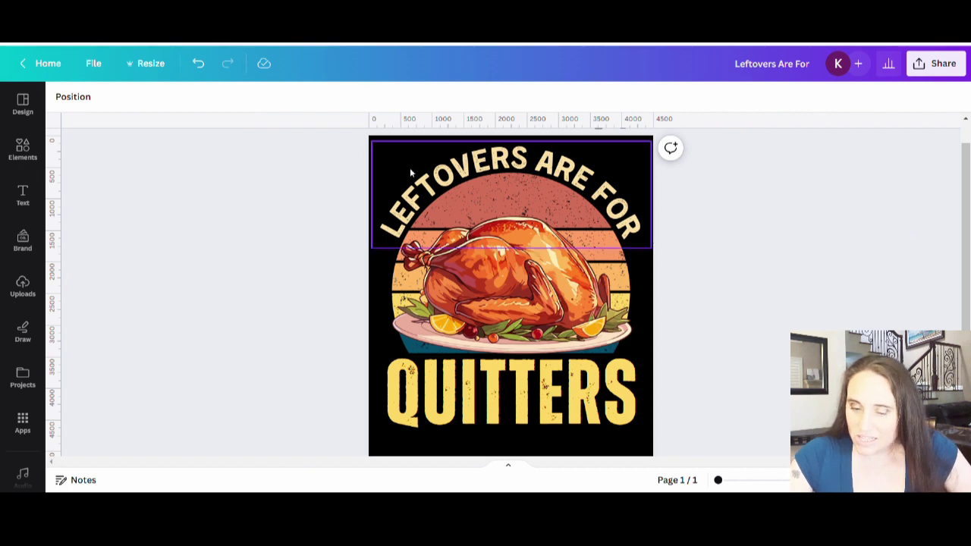
Colour the QUITTERS text with an orange sampled from the artwork.
click(615, 390)
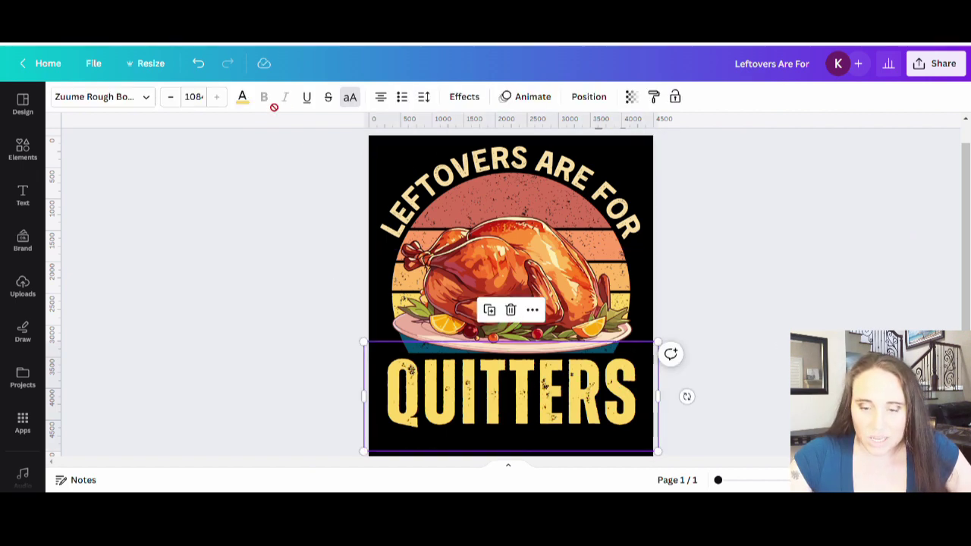
click(241, 98)
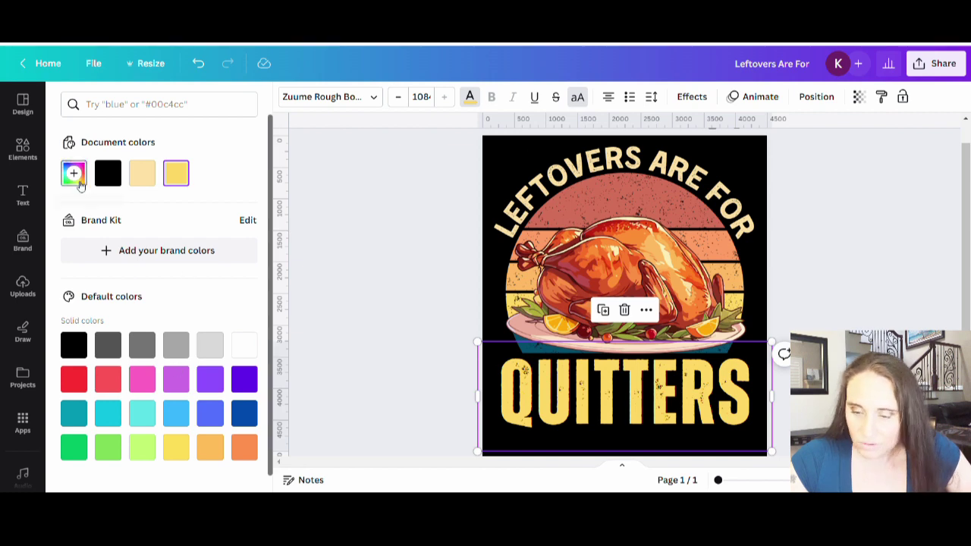
click(74, 174)
click(235, 303)
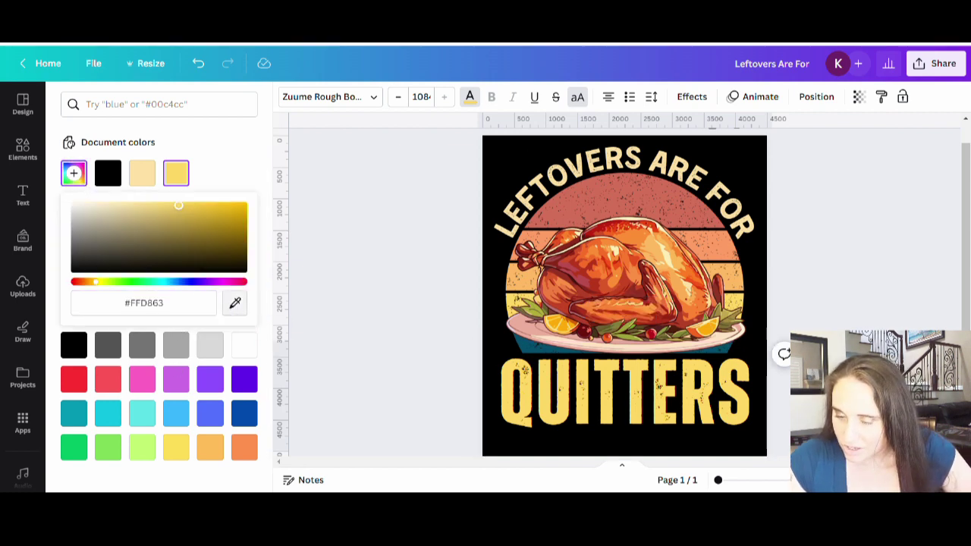
click(653, 260)
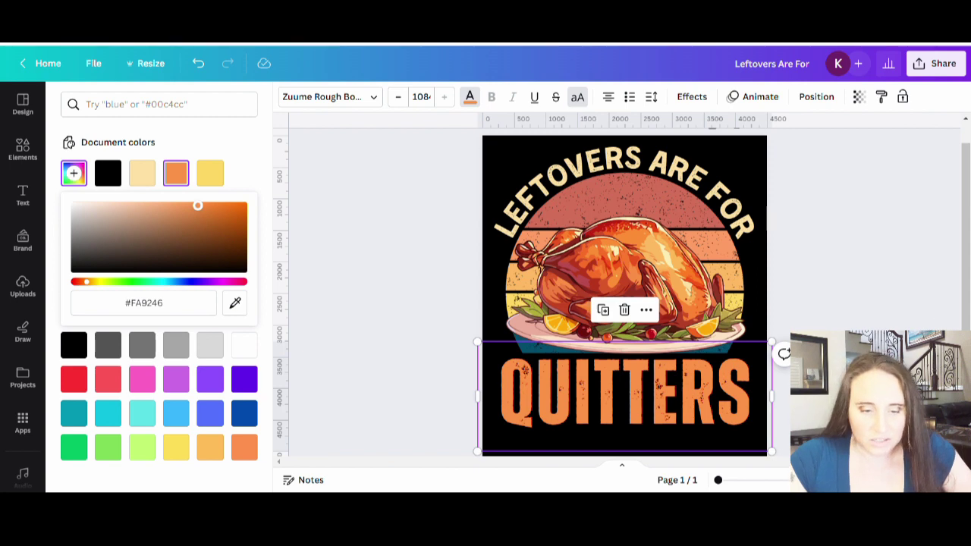
click(104, 196)
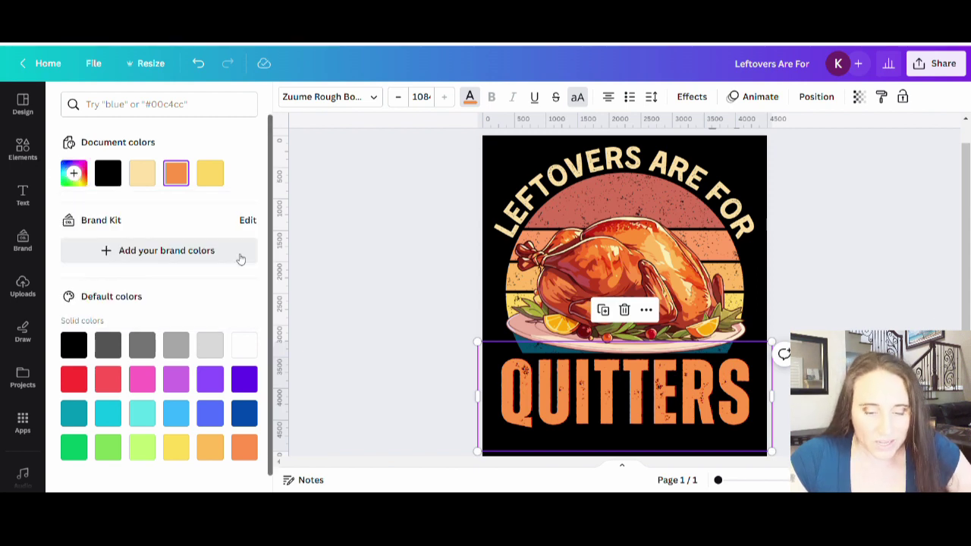
Resample QUITTERS to the lighter orange #FFB963 from the sunset stripes.
click(73, 174)
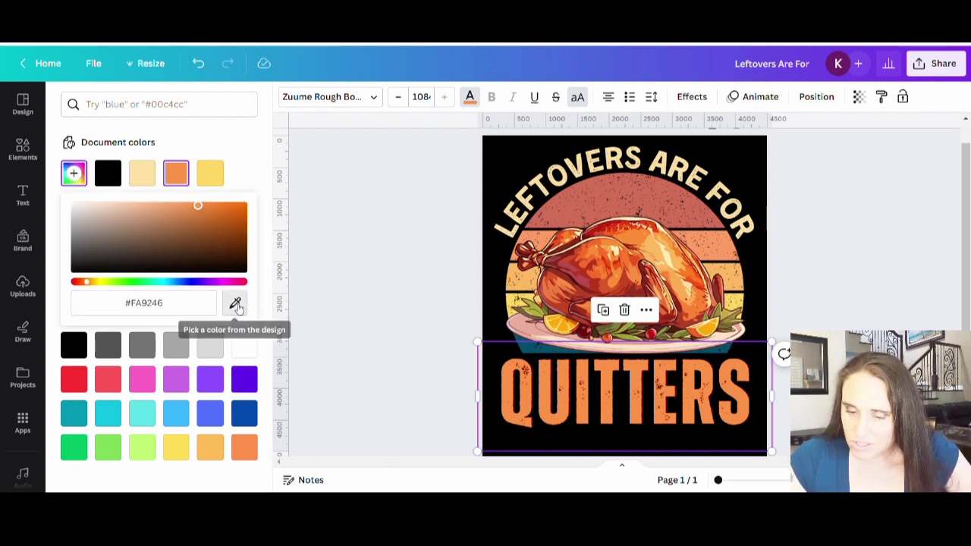
click(235, 302)
click(516, 292)
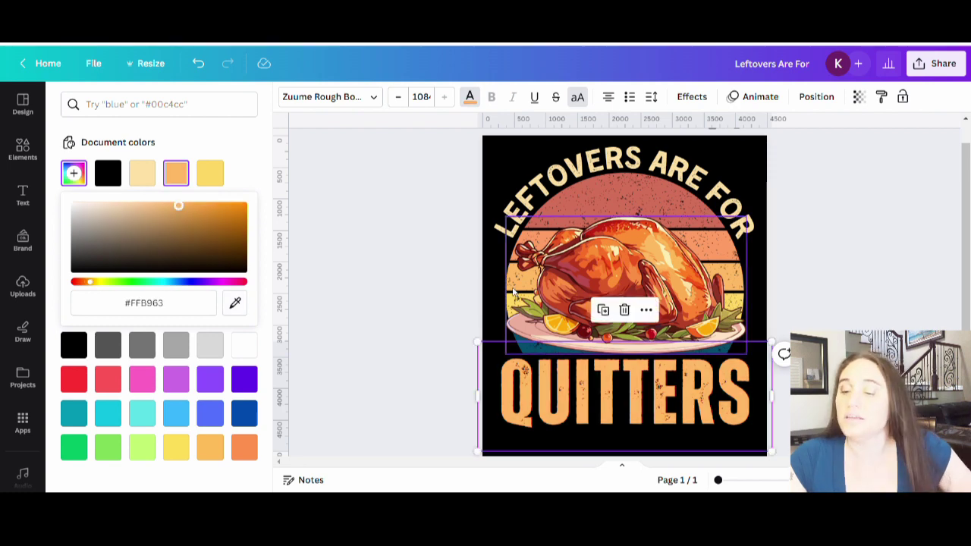
click(830, 228)
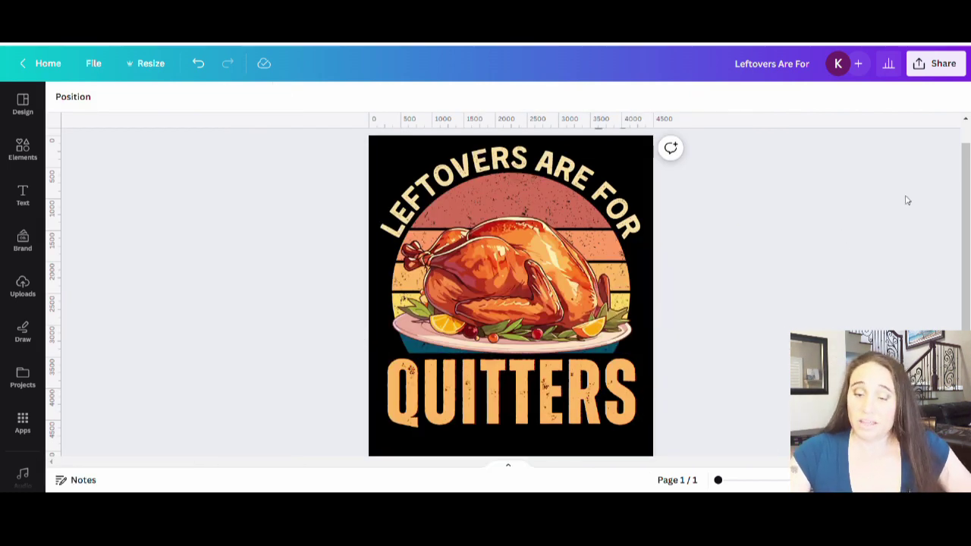
scroll(910, 261, up, 1)
scroll(918, 258, down, 2)
scroll(927, 250, up, 2)
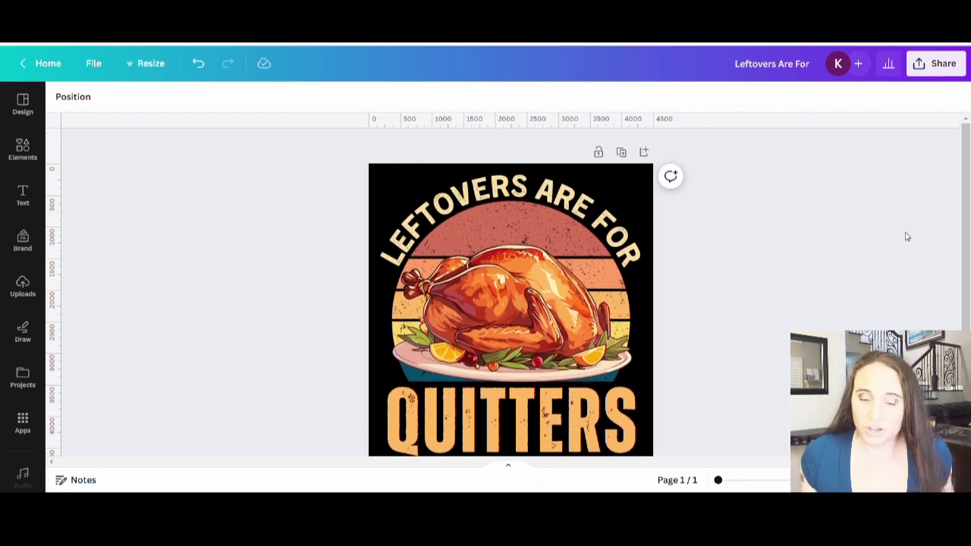